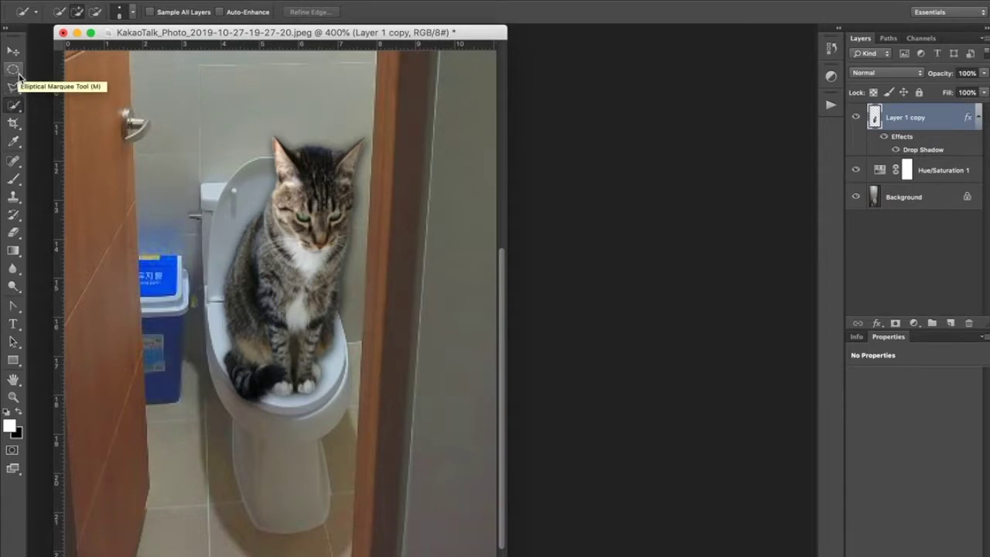
Step: Draw a loose freehand selection around the cat with the Lasso tool
{"action": "left_click", "coordinate": [17, 88]}
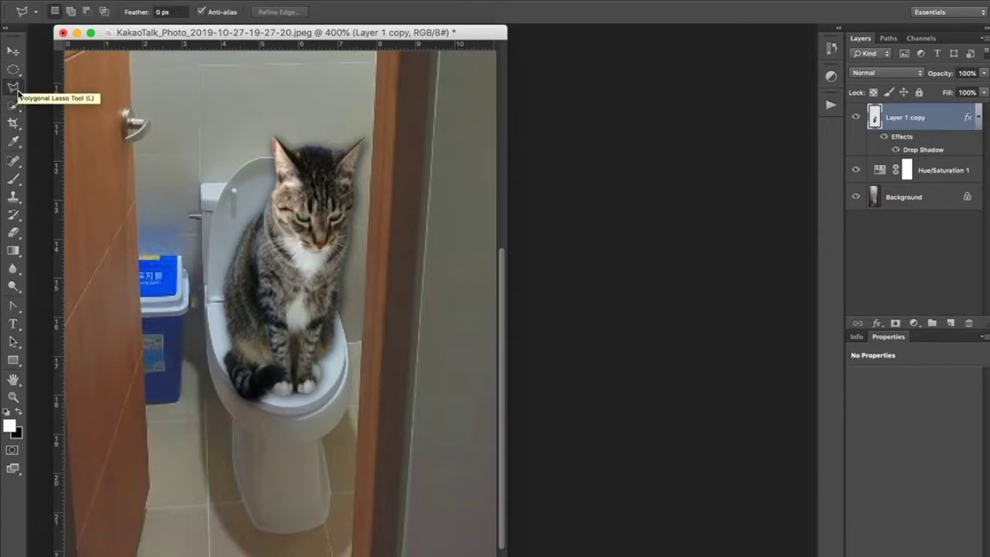
{"action": "left_click_drag", "start_coordinate": [17, 88], "coordinate": [35, 85]}
{"action": "mouse_move", "coordinate": [334, 105]}
{"action": "left_mouse_down"}
{"action": "mouse_move", "coordinate": [413, 259]}
{"action": "mouse_move", "coordinate": [351, 471]}
{"action": "mouse_move", "coordinate": [198, 278]}
{"action": "left_mouse_up"}
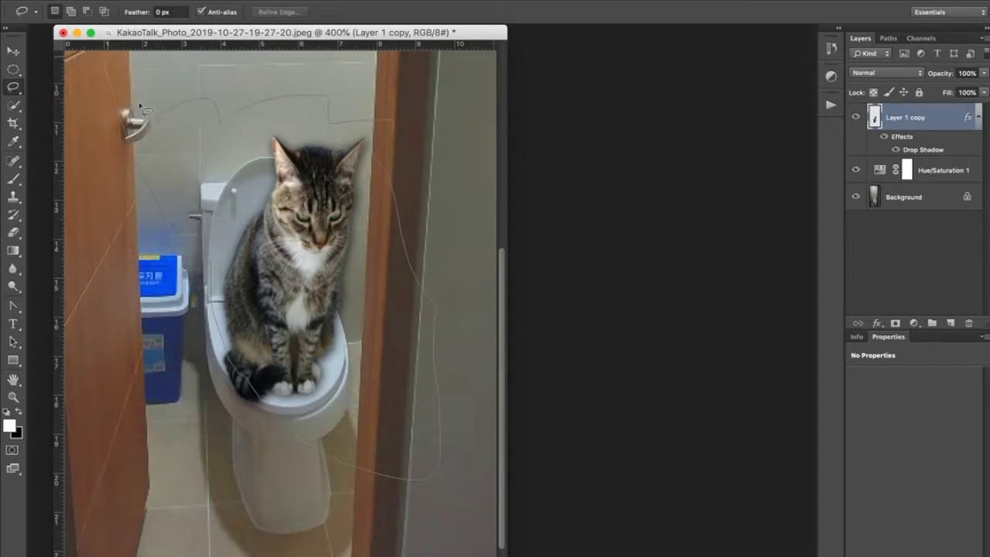
{"action": "left_click_drag", "start_coordinate": [153, 124], "coordinate": [153, 124]}
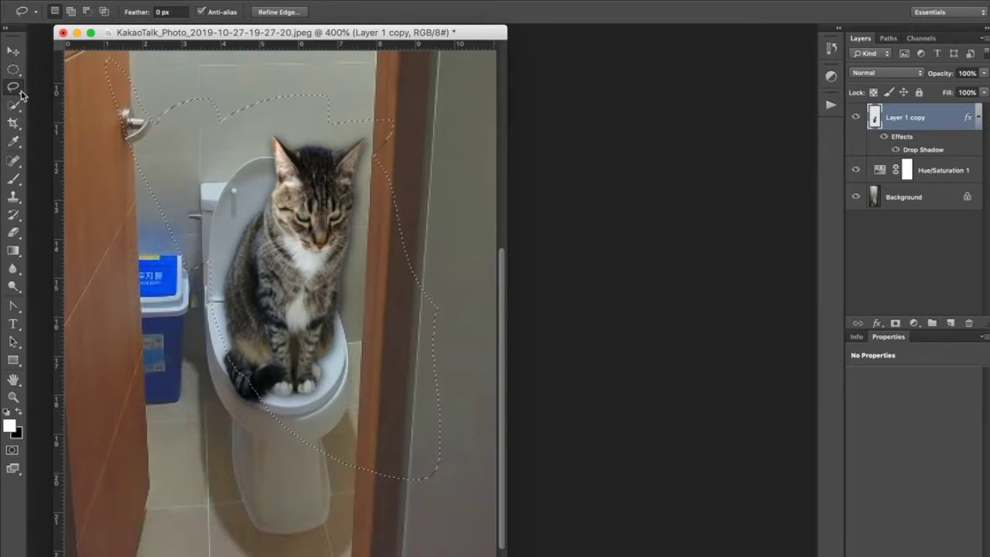
Step: Outline the wooden door with a straight-edged Polygonal Lasso selection, replacing the freehand one
{"action": "left_click_drag", "start_coordinate": [21, 92], "coordinate": [42, 98]}
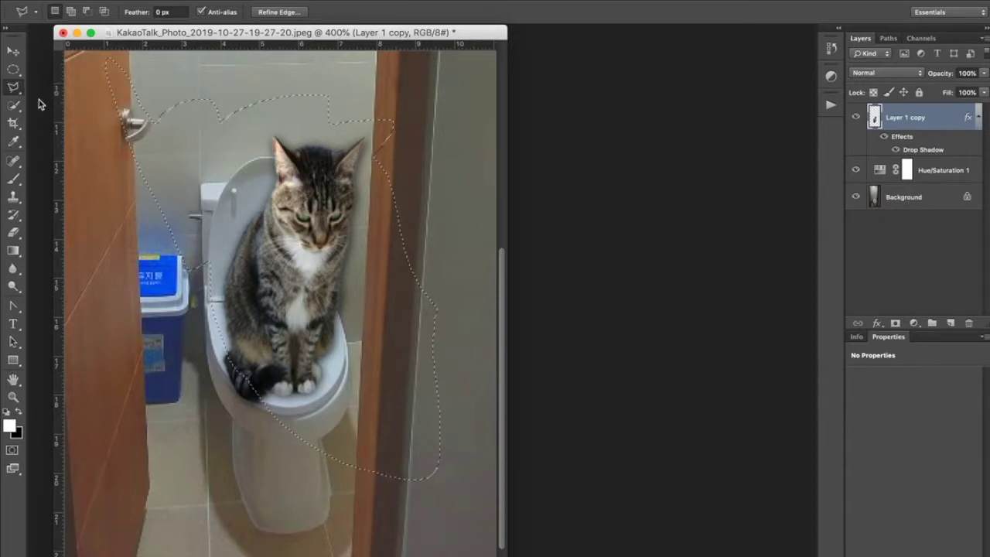
{"action": "left_click", "coordinate": [131, 83]}
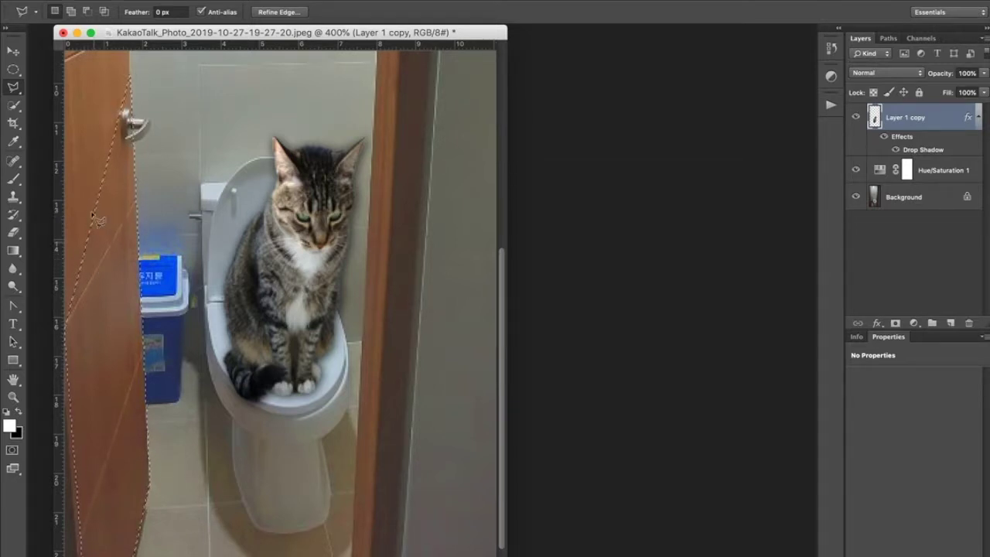
Step: Clear the door selection and select the cat on the toilet with the Quick Selection tool
{"action": "left_click", "coordinate": [18, 106]}
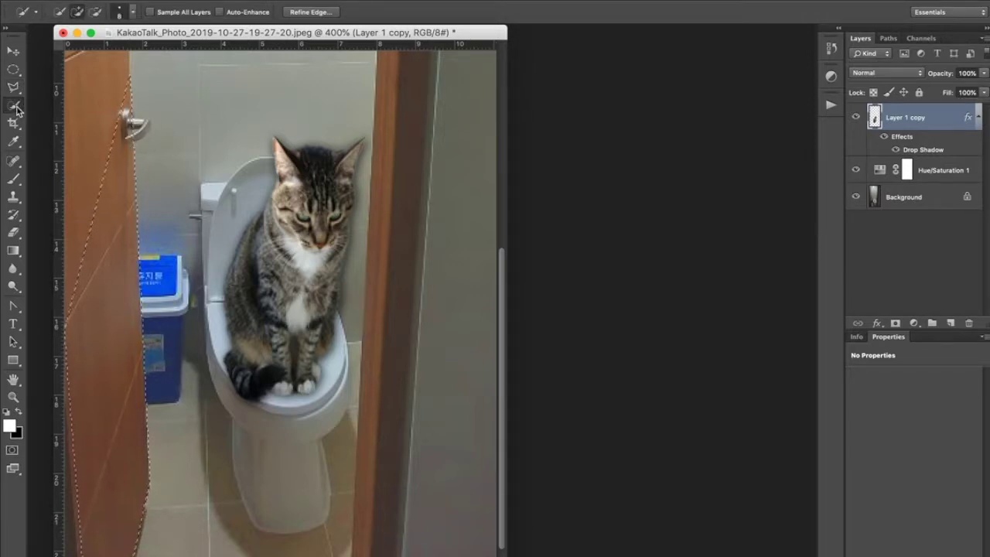
{"action": "right_click", "coordinate": [17, 111]}
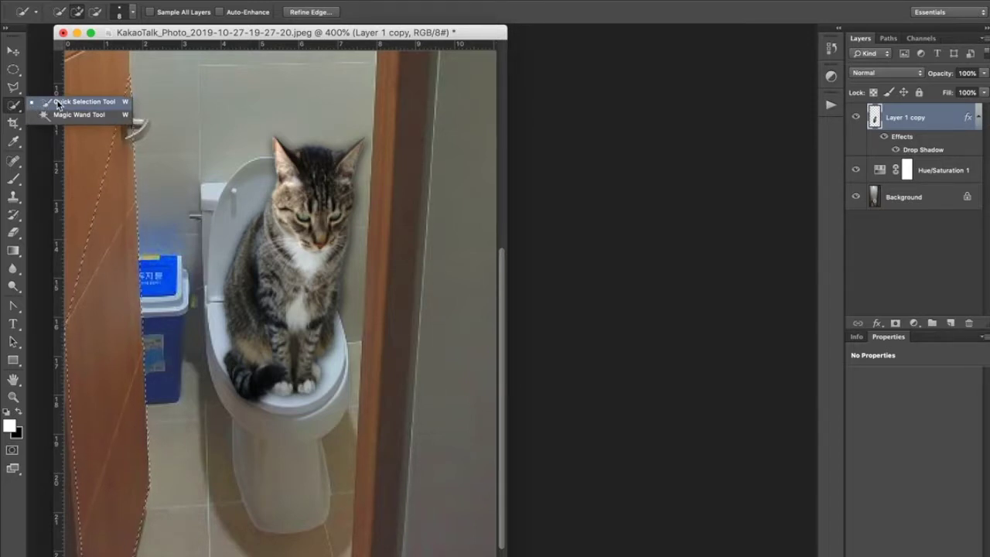
{"action": "left_click", "coordinate": [298, 170]}
{"action": "key", "text": "super+d"}
{"action": "mouse_move", "coordinate": [302, 164]}
{"action": "left_mouse_down"}
{"action": "mouse_move", "coordinate": [319, 163]}
{"action": "mouse_move", "coordinate": [330, 178]}
{"action": "mouse_move", "coordinate": [293, 261]}
{"action": "mouse_move", "coordinate": [263, 284]}
{"action": "mouse_move", "coordinate": [260, 318]}
{"action": "mouse_move", "coordinate": [361, 400]}
{"action": "left_mouse_up"}
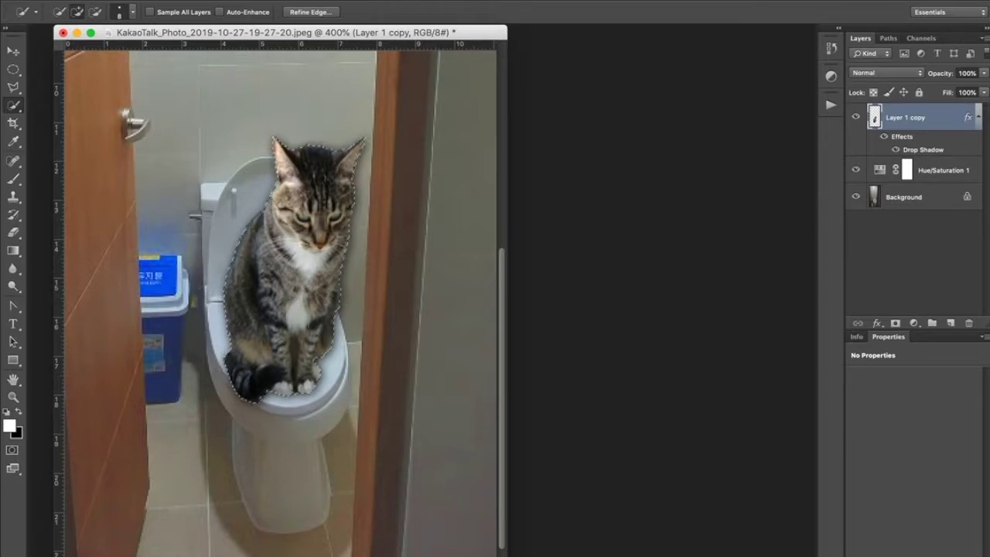
Step: Toggle the visibility of Layer 1 copy several times to compare the image with and without the cat
{"action": "left_click", "coordinate": [857, 117]}
{"action": "left_click", "coordinate": [857, 119]}
{"action": "left_click", "coordinate": [857, 119]}
{"action": "left_click", "coordinate": [858, 119]}
{"action": "left_click", "coordinate": [857, 119]}
{"action": "left_click", "coordinate": [857, 119]}
{"action": "left_click", "coordinate": [857, 119]}
{"action": "left_click", "coordinate": [857, 120]}
{"action": "left_click", "coordinate": [857, 119]}
{"action": "left_click", "coordinate": [857, 119]}
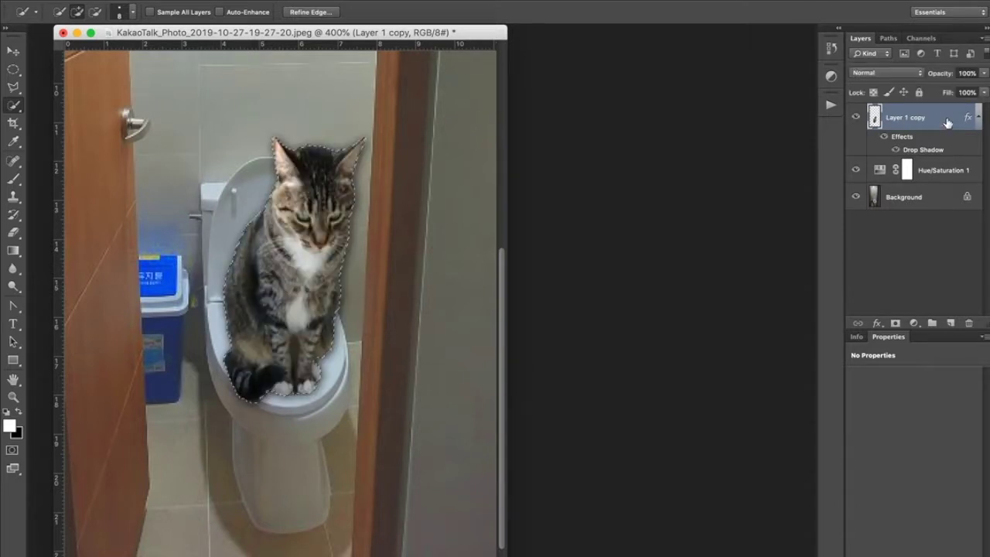
Step: Delete Layer 1 copy with the cat cutout and clear the remaining selection
{"action": "left_click_drag", "start_coordinate": [947, 123], "coordinate": [970, 323]}
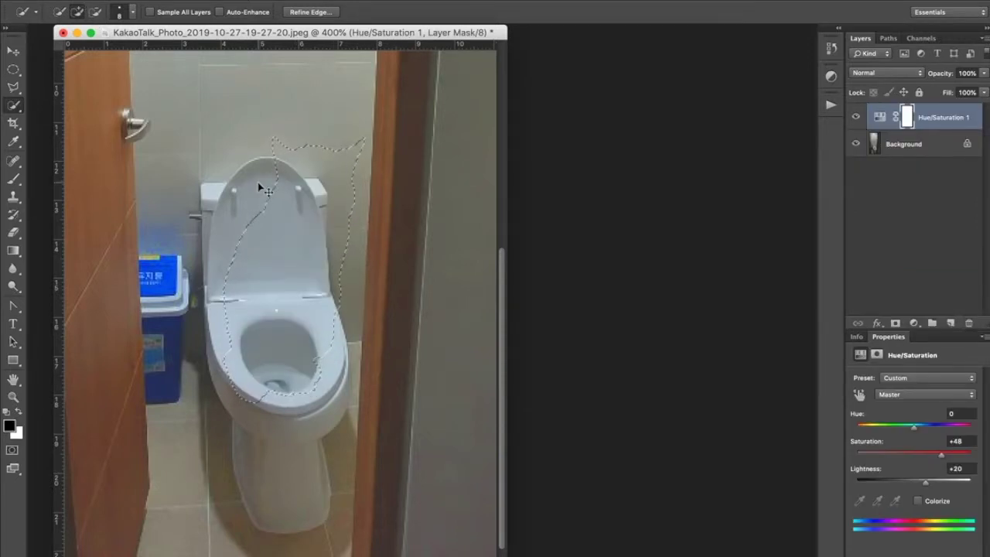
{"action": "key", "text": "super+d"}
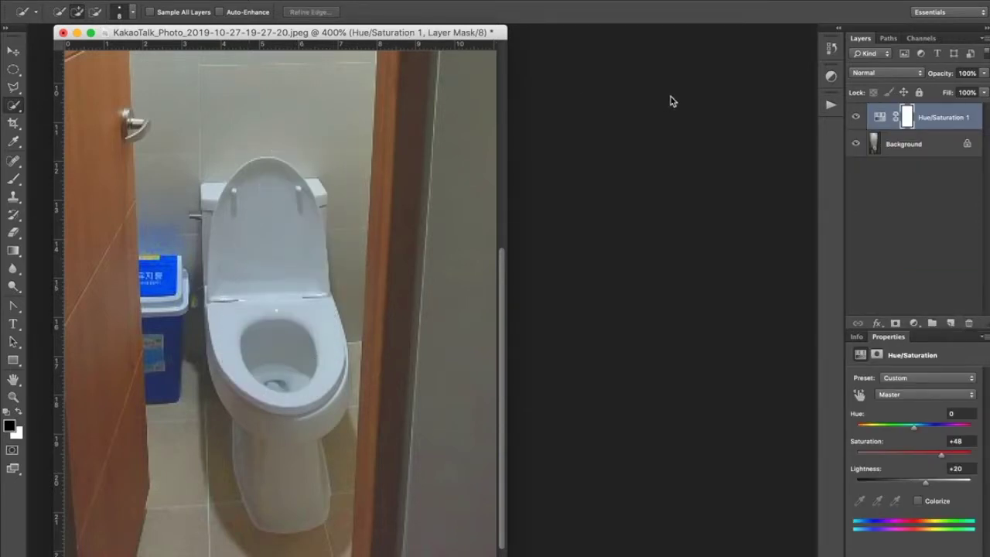
{"action": "mouse_move", "coordinate": [979, 540]}
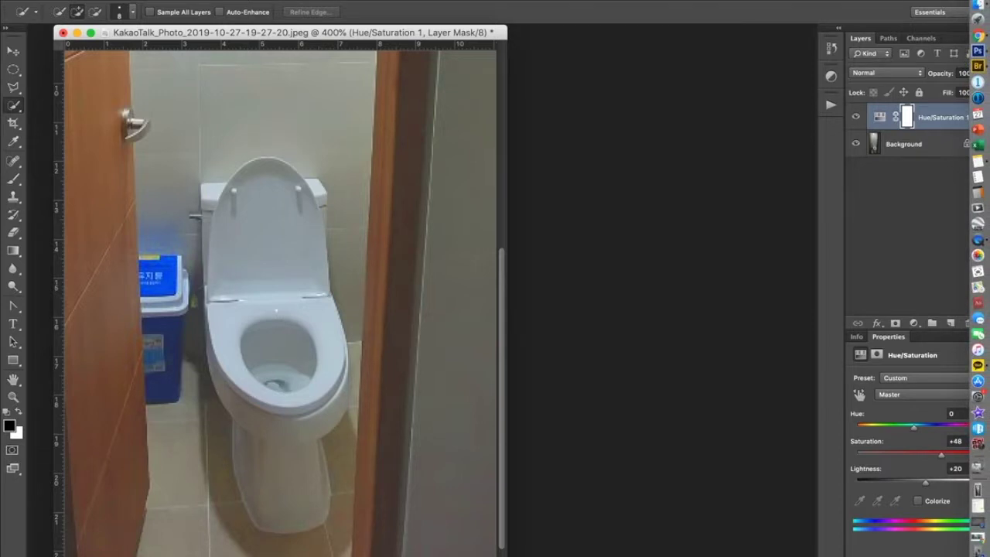
{"action": "left_click", "coordinate": [979, 539]}
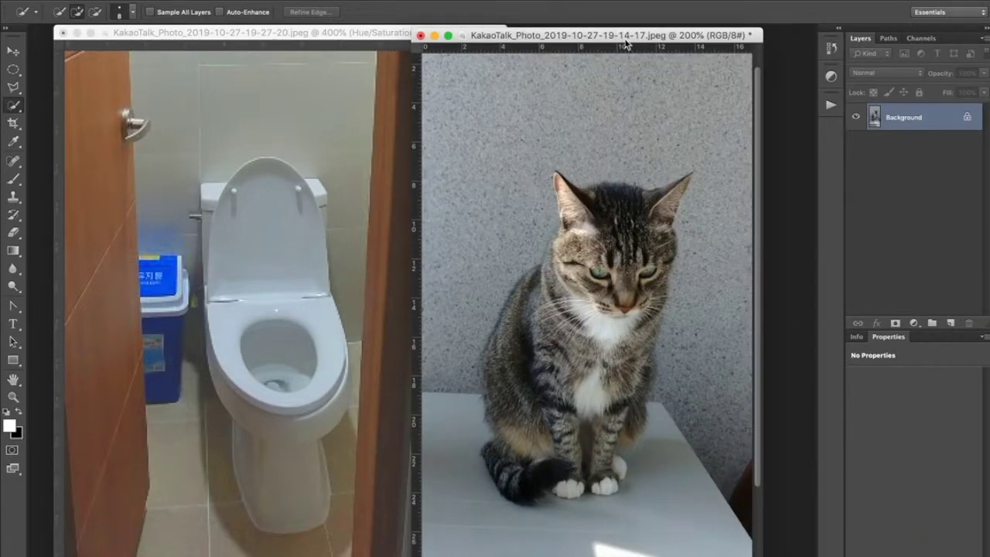
{"action": "left_click_drag", "start_coordinate": [626, 40], "coordinate": [451, 11]}
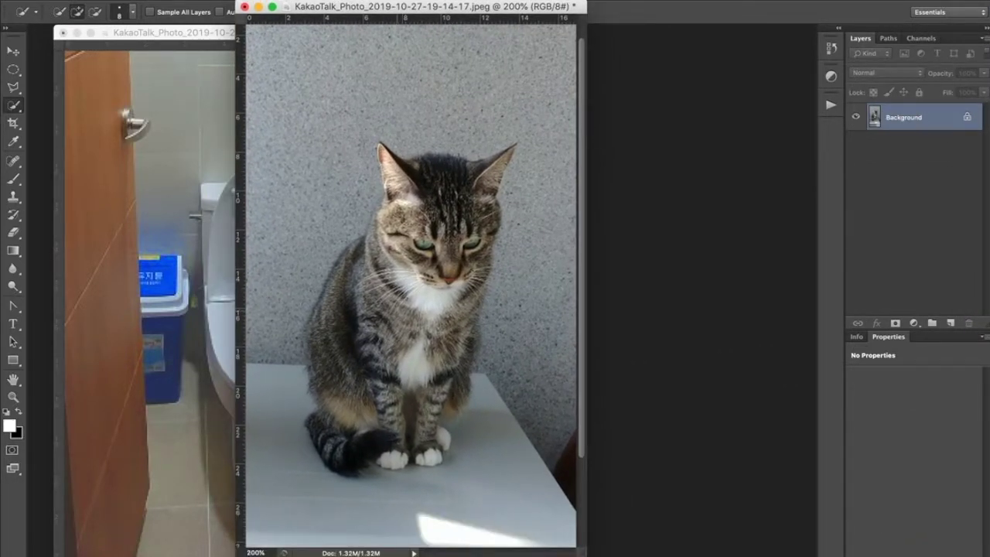
Step: Select the whole cat with the Quick Selection tool, from the ears down along the body to the paws and tail
{"action": "key", "text": "z"}
{"action": "left_click", "coordinate": [391, 321]}
{"action": "left_click", "coordinate": [570, 289]}
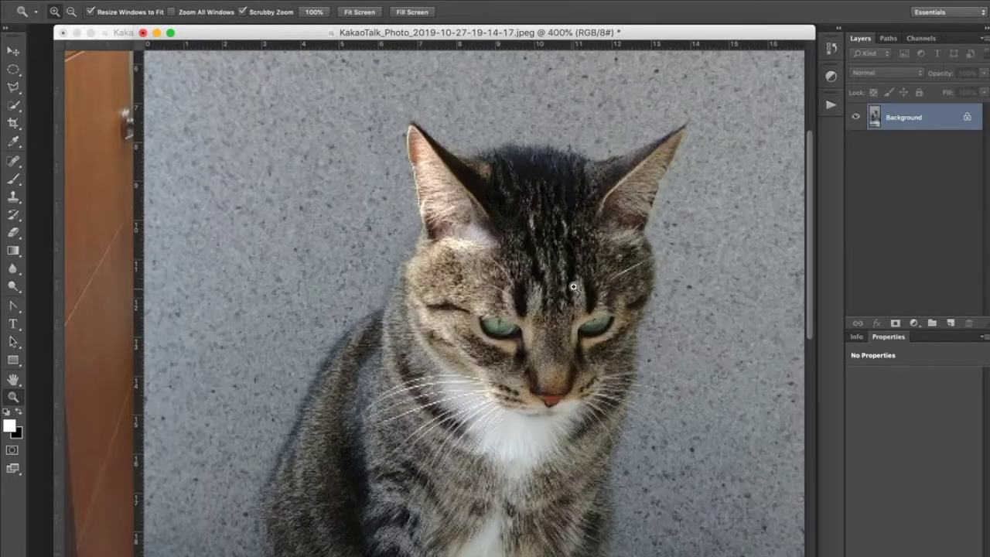
{"action": "key", "text": "w"}
{"action": "left_click_drag", "start_coordinate": [532, 316], "coordinate": [532, 252]}
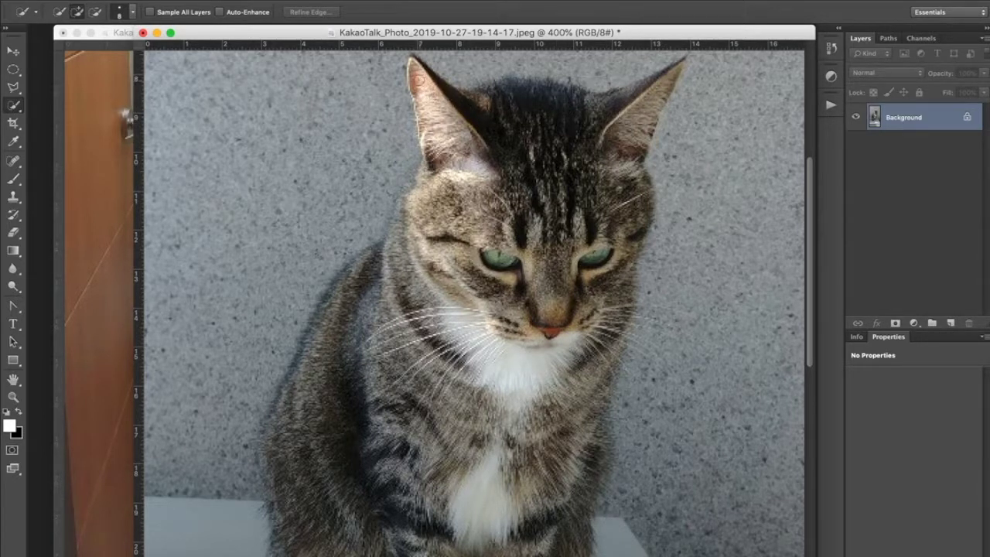
{"action": "left_click_drag", "start_coordinate": [418, 83], "coordinate": [472, 103]}
{"action": "mouse_move", "coordinate": [528, 91]}
{"action": "left_mouse_down"}
{"action": "mouse_move", "coordinate": [600, 104]}
{"action": "mouse_move", "coordinate": [653, 88]}
{"action": "mouse_move", "coordinate": [670, 70]}
{"action": "left_mouse_up"}
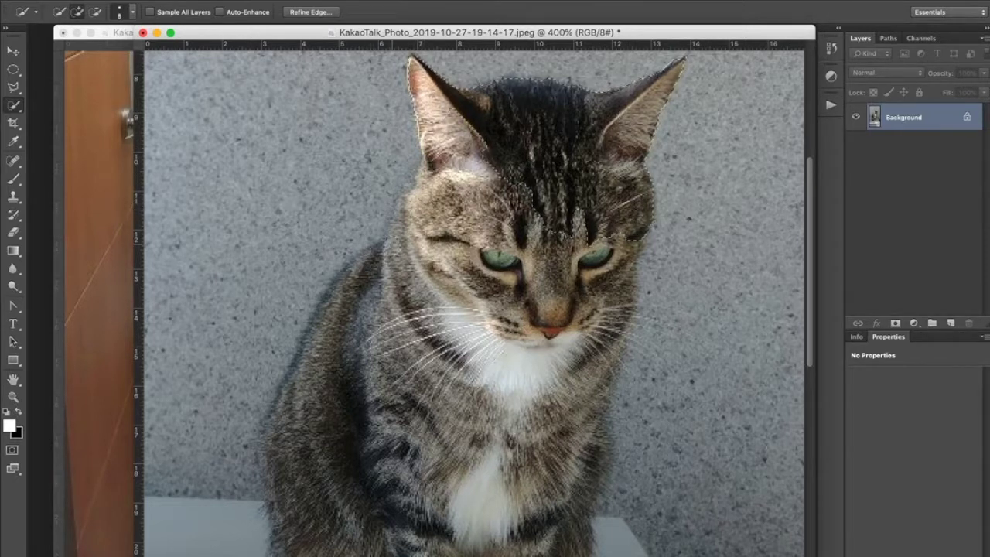
{"action": "left_click_drag", "start_coordinate": [400, 214], "coordinate": [433, 163]}
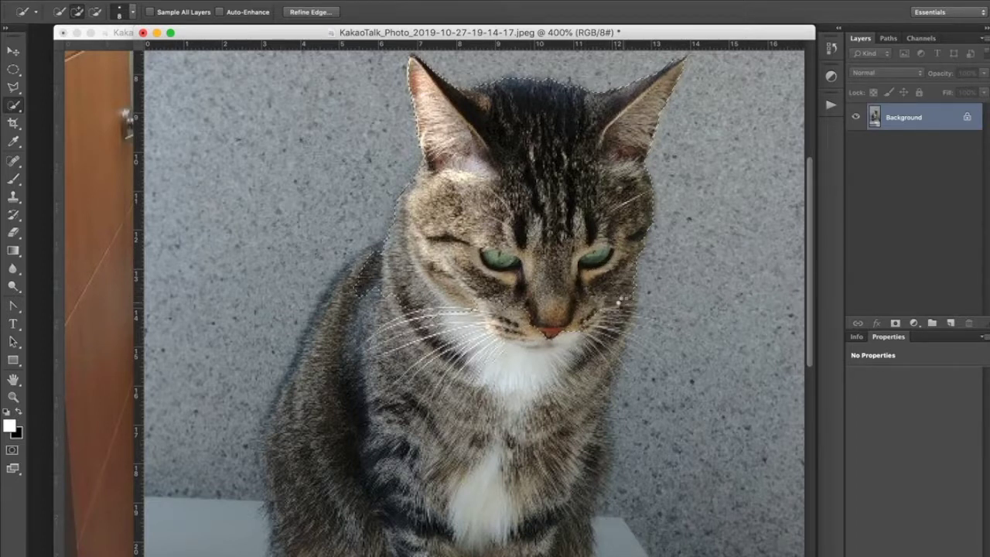
{"action": "mouse_move", "coordinate": [523, 357]}
{"action": "left_mouse_down"}
{"action": "mouse_move", "coordinate": [483, 358]}
{"action": "mouse_move", "coordinate": [431, 337]}
{"action": "mouse_move", "coordinate": [373, 259]}
{"action": "mouse_move", "coordinate": [332, 310]}
{"action": "mouse_move", "coordinate": [307, 377]}
{"action": "mouse_move", "coordinate": [302, 357]}
{"action": "mouse_move", "coordinate": [277, 456]}
{"action": "left_mouse_up"}
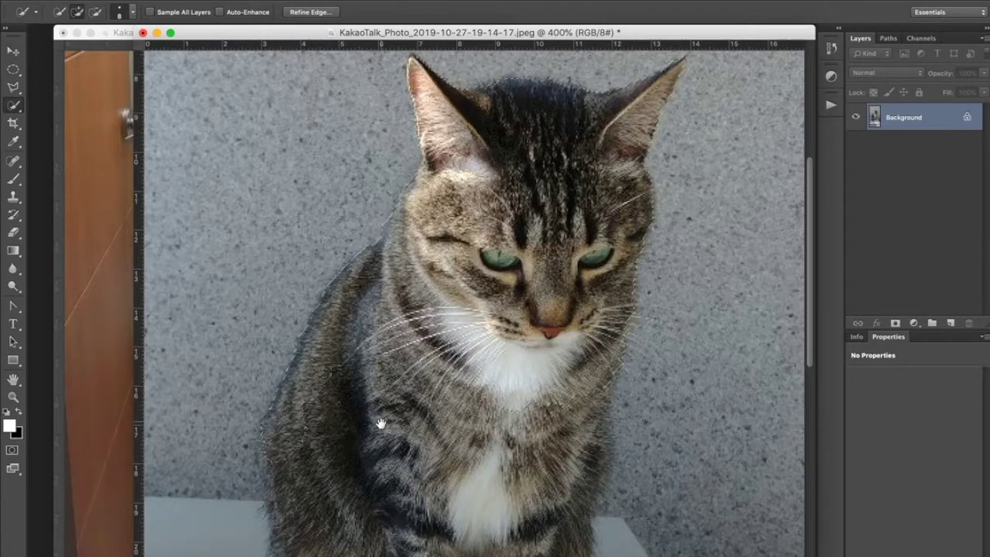
{"action": "left_click_drag", "start_coordinate": [380, 420], "coordinate": [442, 177]}
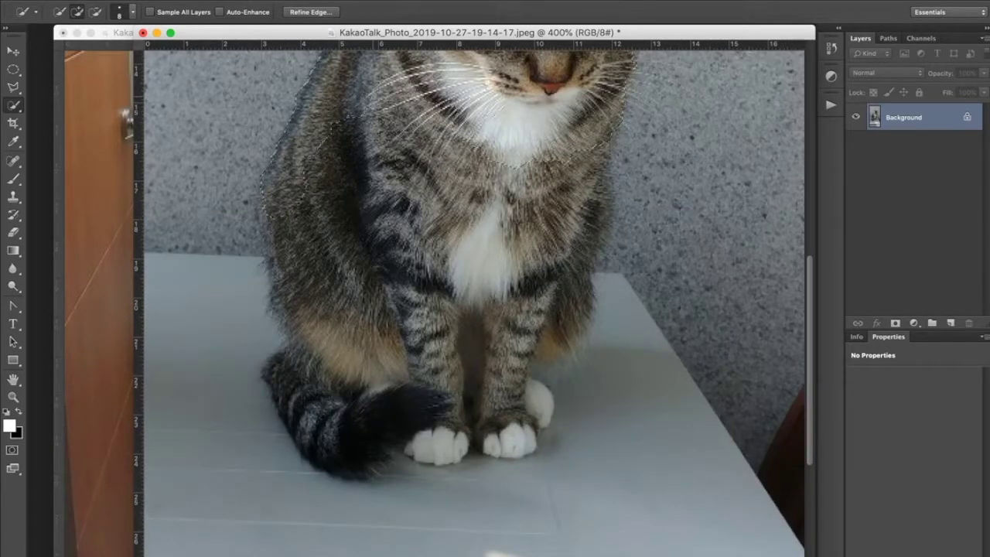
{"action": "mouse_move", "coordinate": [361, 203]}
{"action": "left_mouse_down"}
{"action": "mouse_move", "coordinate": [297, 199]}
{"action": "mouse_move", "coordinate": [282, 214]}
{"action": "mouse_move", "coordinate": [269, 208]}
{"action": "mouse_move", "coordinate": [272, 256]}
{"action": "mouse_move", "coordinate": [297, 324]}
{"action": "mouse_move", "coordinate": [296, 350]}
{"action": "mouse_move", "coordinate": [279, 373]}
{"action": "mouse_move", "coordinate": [298, 413]}
{"action": "mouse_move", "coordinate": [357, 453]}
{"action": "mouse_move", "coordinate": [442, 458]}
{"action": "mouse_move", "coordinate": [514, 447]}
{"action": "mouse_move", "coordinate": [548, 415]}
{"action": "mouse_move", "coordinate": [535, 358]}
{"action": "mouse_move", "coordinate": [577, 328]}
{"action": "mouse_move", "coordinate": [603, 177]}
{"action": "left_mouse_up"}
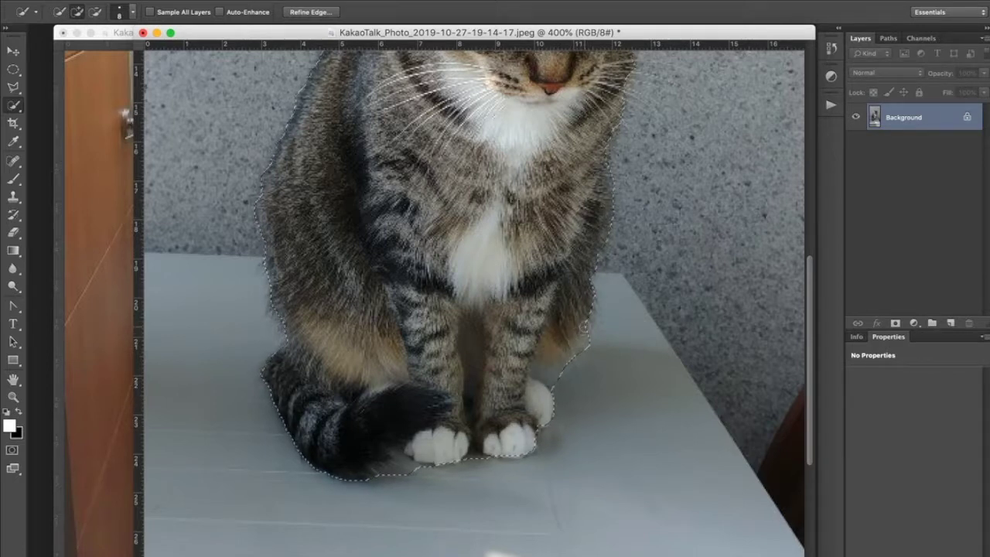
Step: Subtract the patch of table between the cat's belly fur and hind paw from the selection
{"action": "key", "text": "z"}
{"action": "left_click", "coordinate": [549, 374]}
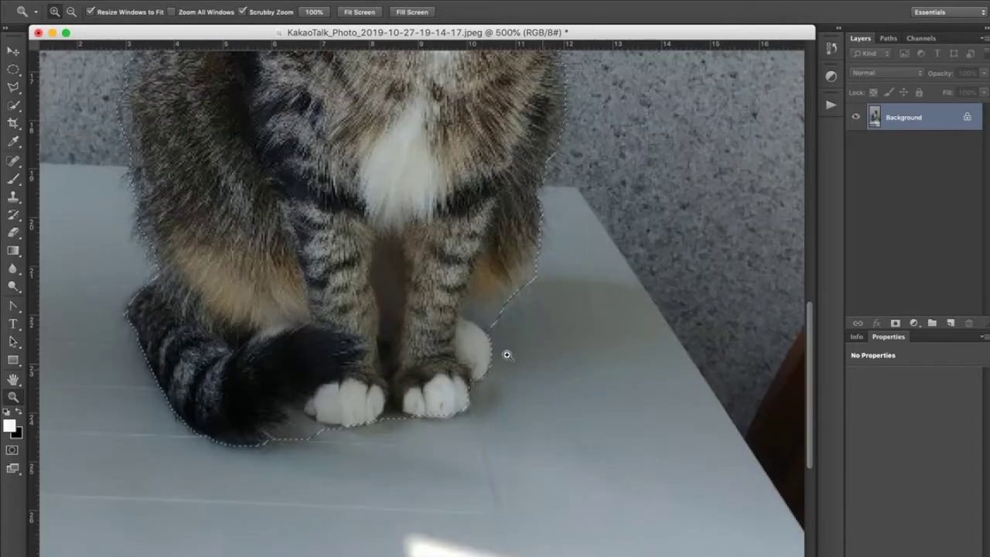
{"action": "left_click", "coordinate": [485, 321]}
{"action": "left_click", "coordinate": [435, 290]}
{"action": "left_click", "coordinate": [420, 316]}
{"action": "key", "text": "w"}
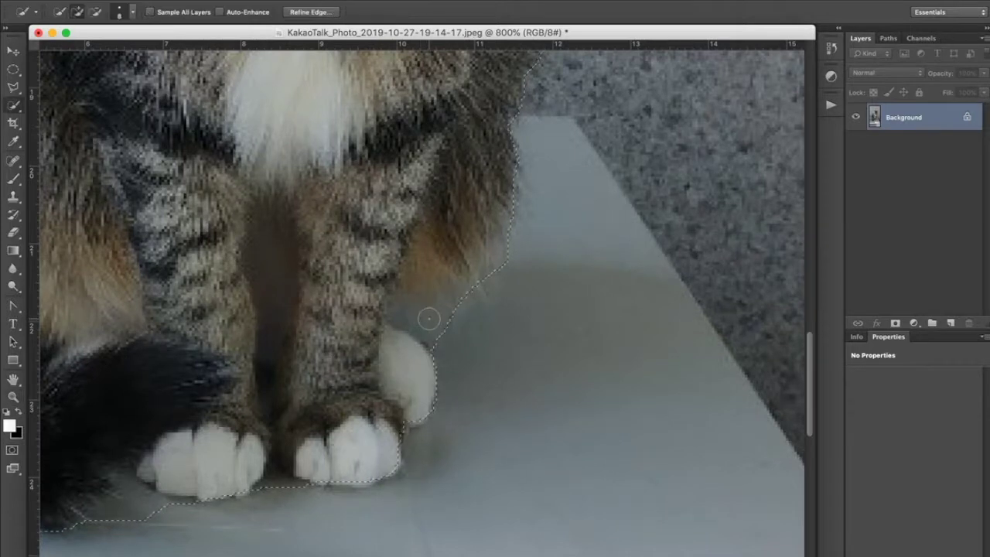
{"action": "mouse_move", "coordinate": [433, 325]}
{"action": "left_mouse_down"}
{"action": "mouse_move", "coordinate": [402, 314]}
{"action": "mouse_move", "coordinate": [435, 323]}
{"action": "mouse_move", "coordinate": [449, 314]}
{"action": "mouse_move", "coordinate": [441, 348]}
{"action": "left_mouse_up"}
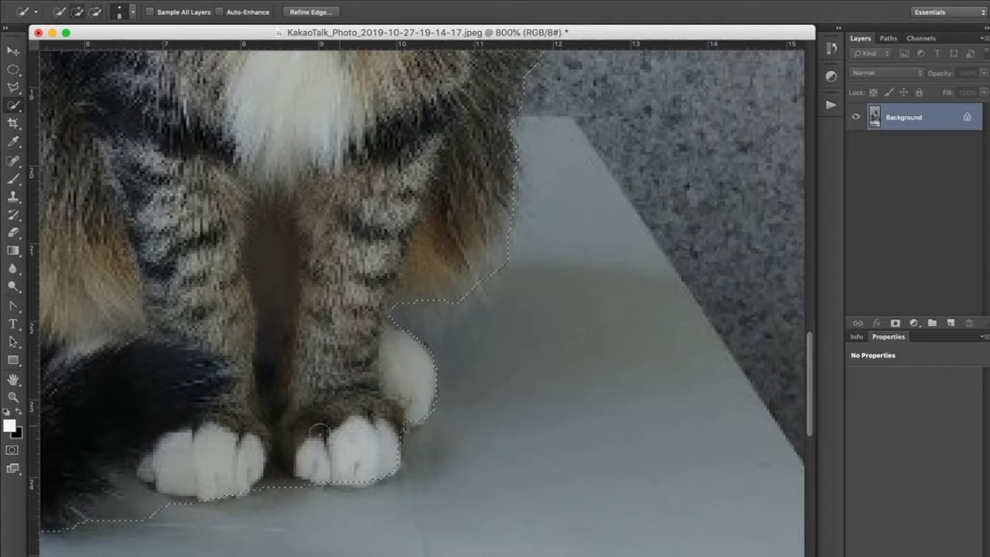
Step: Refine the selection edge beneath the front paws, subtracting the table area between the paws and the tail
{"action": "left_click_drag", "start_coordinate": [312, 402], "coordinate": [477, 278]}
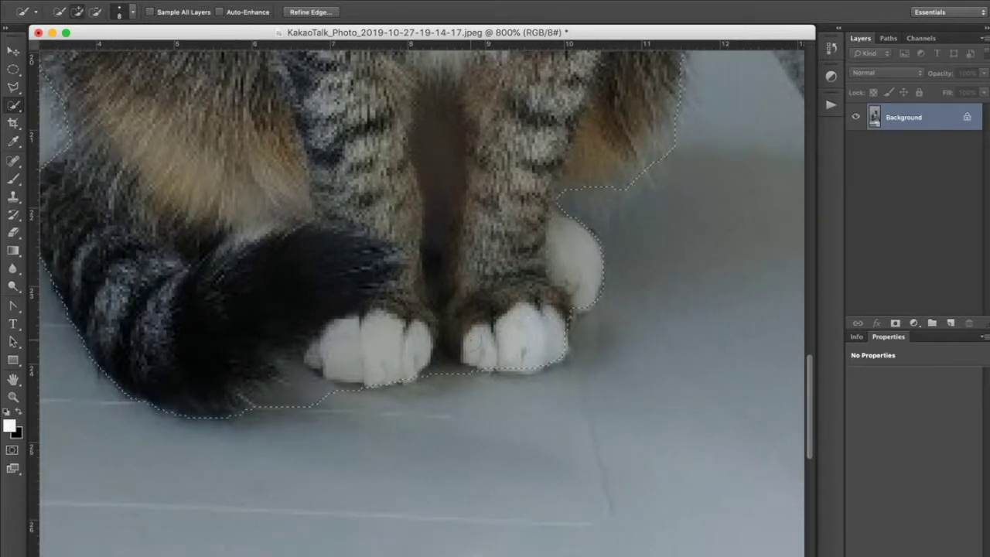
{"action": "key", "text": "alt"}
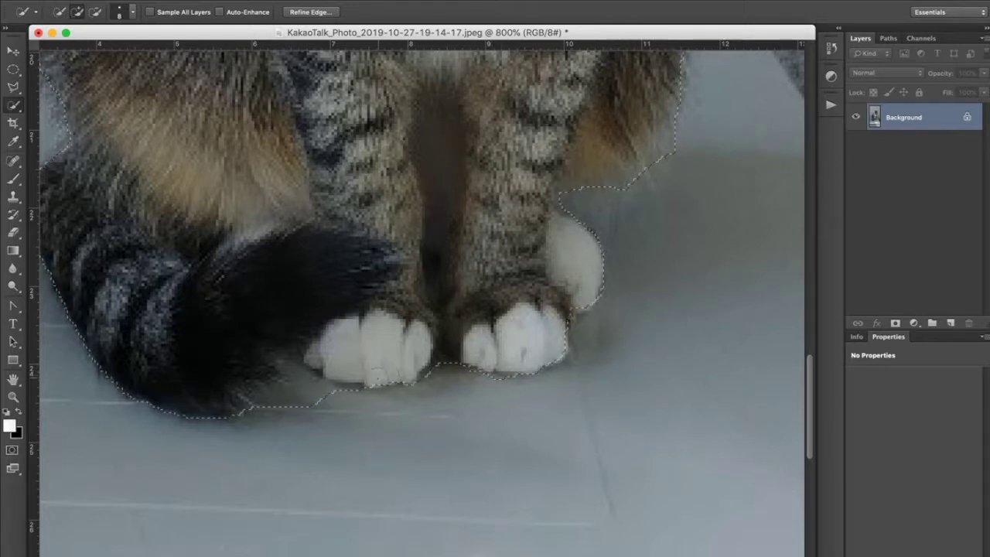
{"action": "key", "text": "alt"}
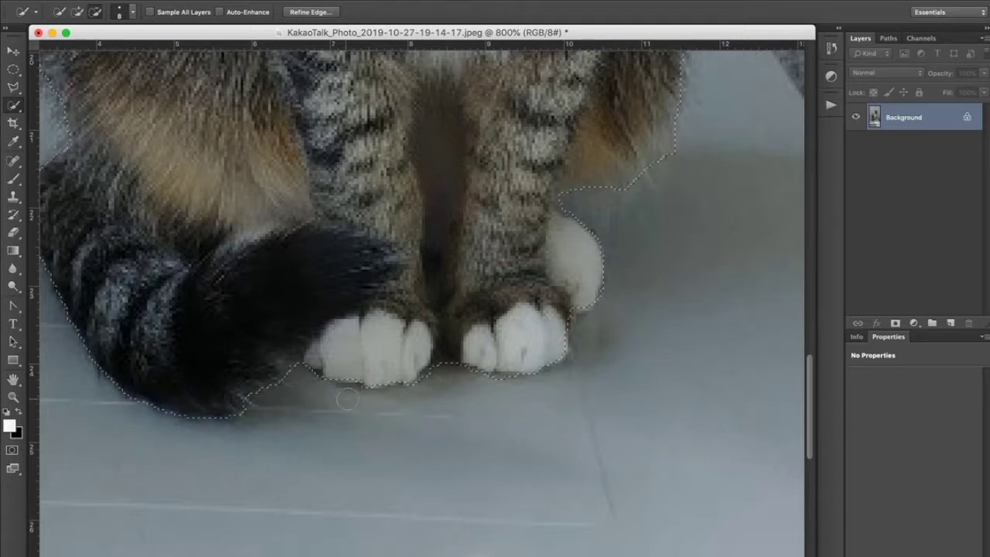
{"action": "key", "text": "alt"}
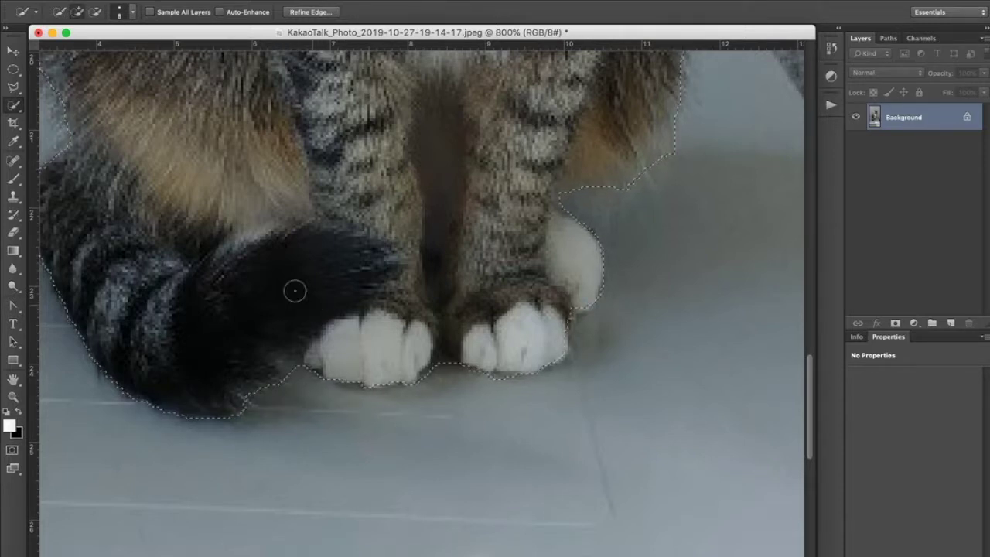
Step: Add the fur edge along the cat's flank just above the tail to the selection with the Quick Selection tool
{"action": "scroll", "coordinate": [323, 283], "scroll_direction": "left", "scroll_amount": 5}
{"action": "left_click_drag", "start_coordinate": [320, 254], "coordinate": [387, 353]}
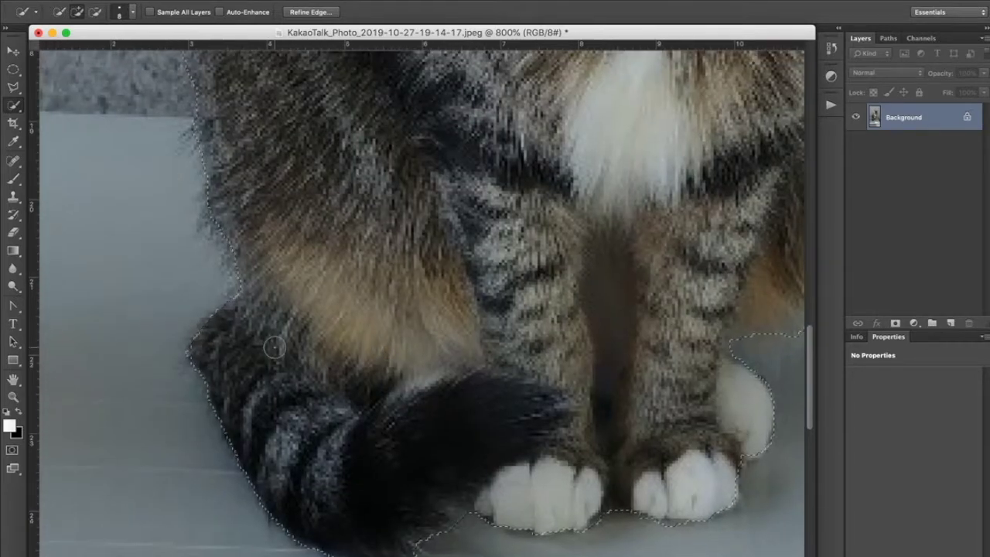
{"action": "key", "text": "z"}
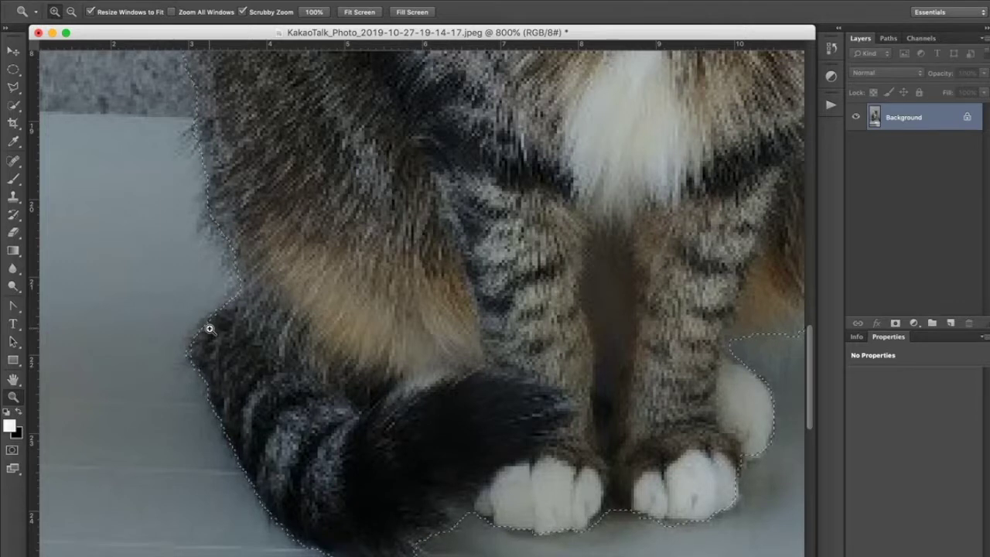
{"action": "left_click", "coordinate": [210, 328]}
{"action": "key", "text": "w"}
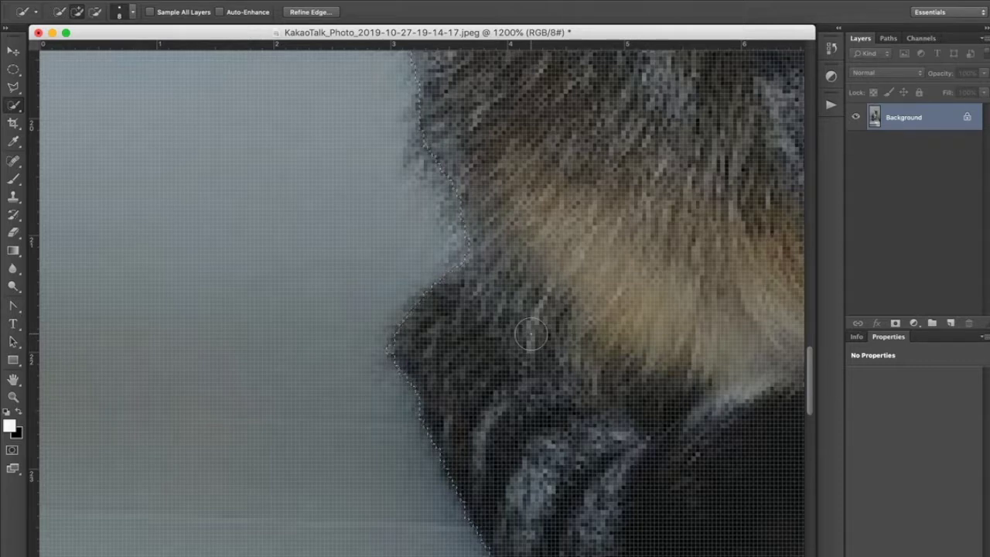
{"action": "key", "text": "z"}
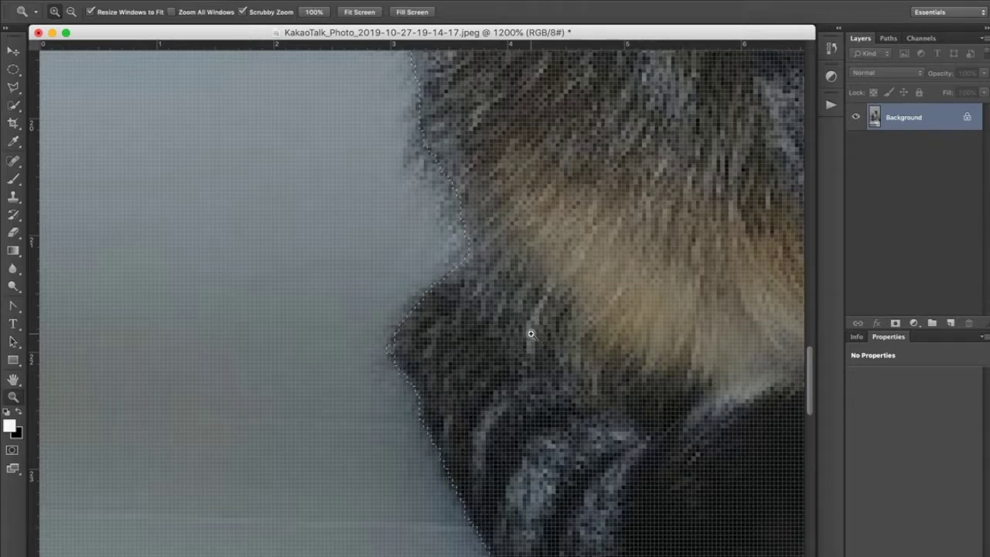
{"action": "left_click", "coordinate": [531, 334], "text": "alt"}
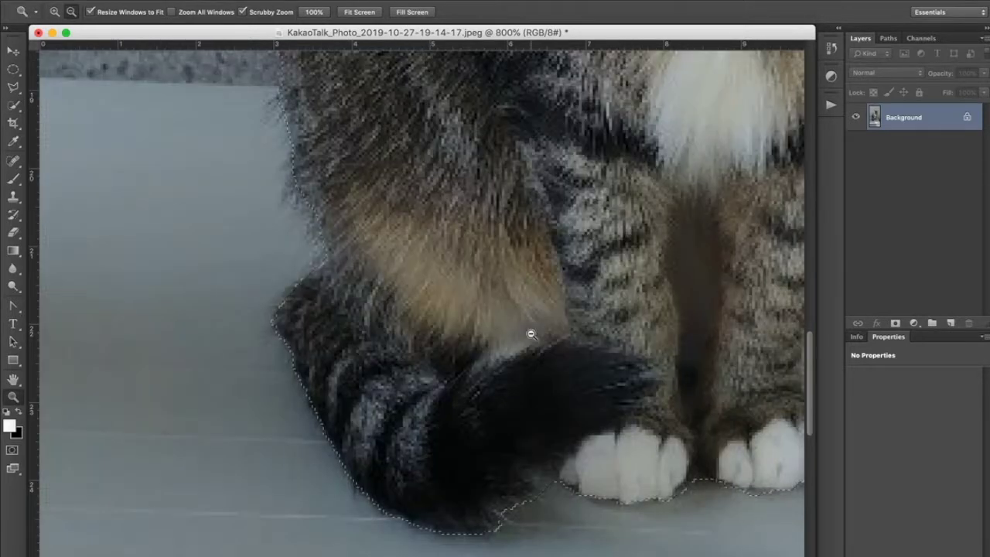
{"action": "left_click", "coordinate": [431, 325], "text": "alt"}
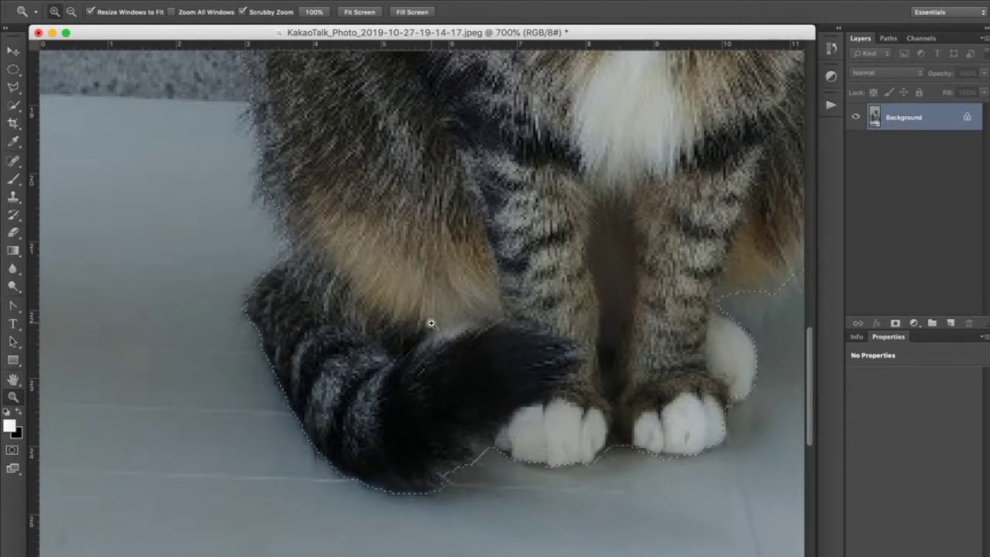
{"action": "key", "text": "w"}
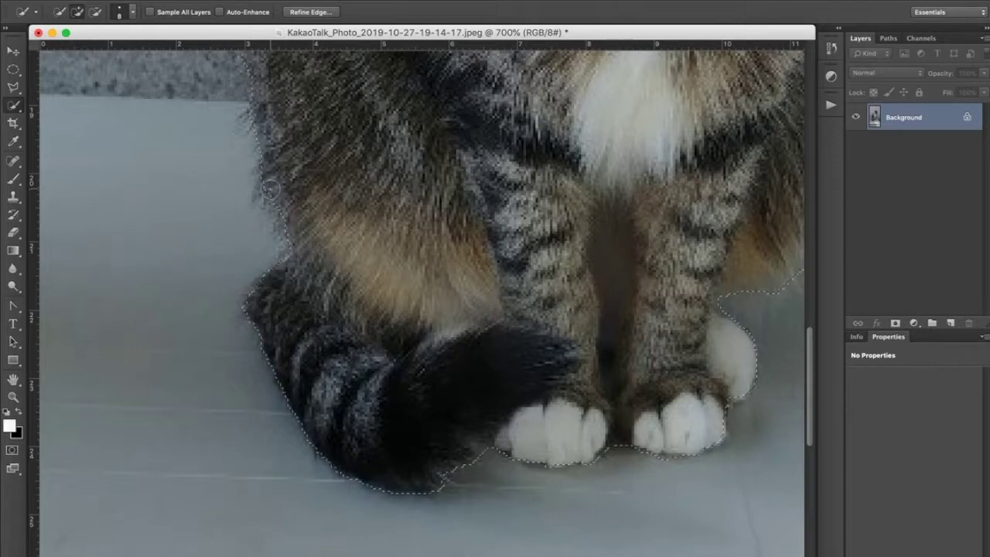
{"action": "left_click_drag", "start_coordinate": [276, 199], "coordinate": [291, 229]}
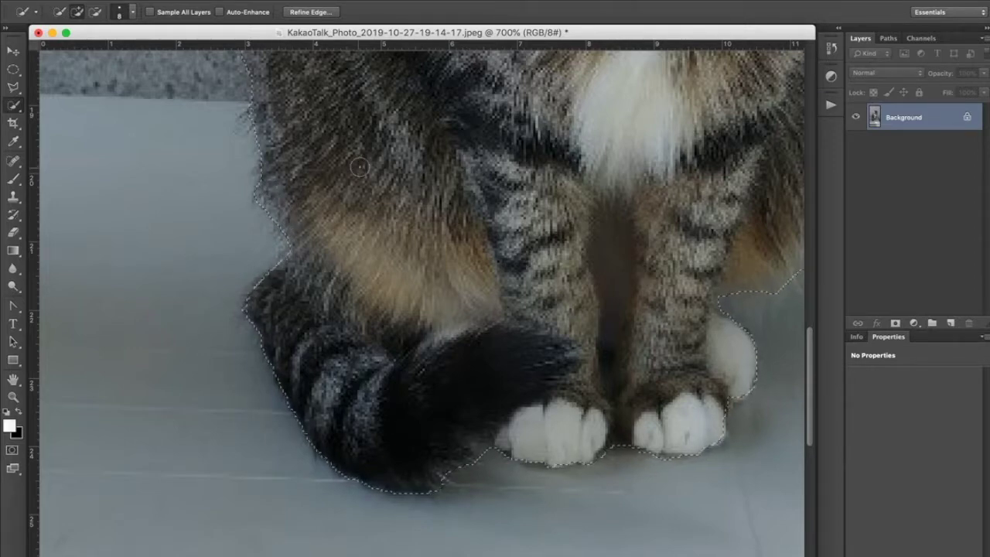
Step: Inspect the selection outline along the cat's back, head and ears, then around the whole cat
{"action": "scroll", "coordinate": [383, 248], "scroll_direction": "up", "scroll_amount": 8}
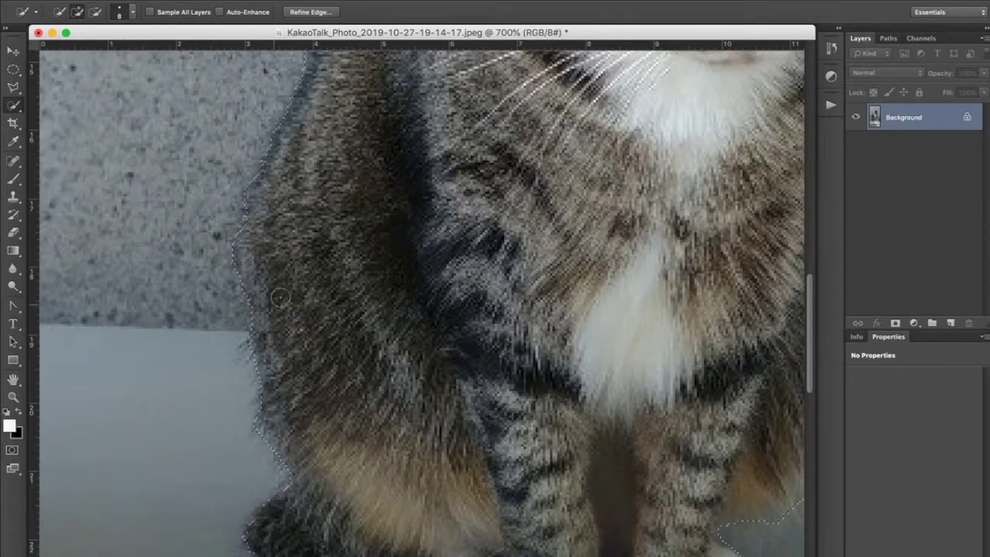
{"action": "scroll", "coordinate": [364, 186], "scroll_direction": "up", "scroll_amount": 10}
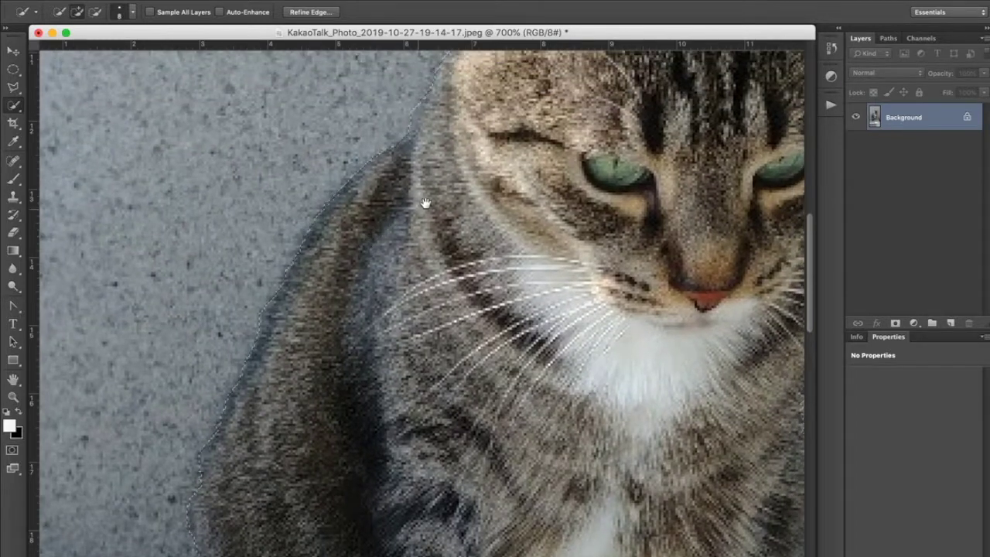
{"action": "scroll", "coordinate": [420, 204], "scroll_direction": "up", "scroll_amount": 4}
{"action": "scroll", "coordinate": [420, 204], "scroll_direction": "right", "scroll_amount": 3}
{"action": "left_click_drag", "start_coordinate": [404, 244], "coordinate": [371, 294]}
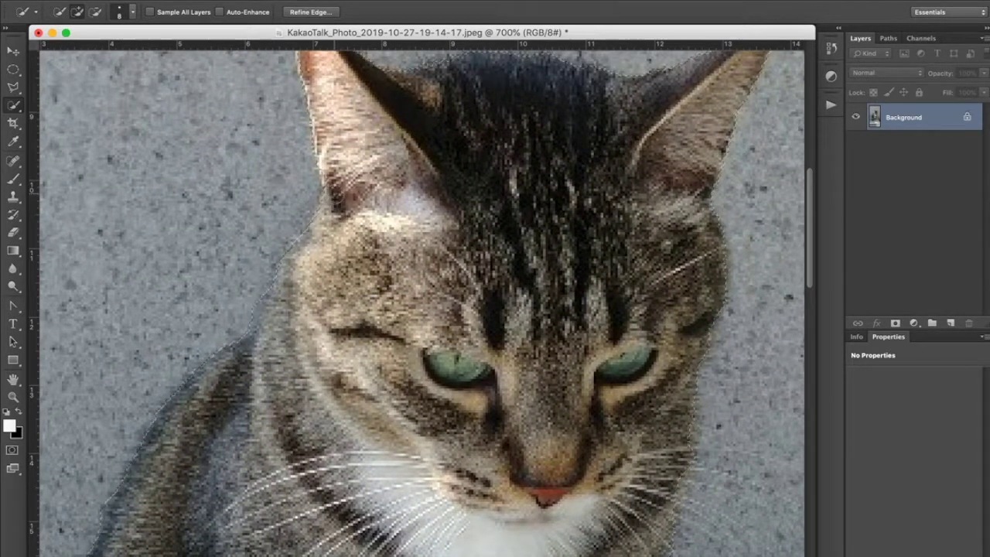
{"action": "scroll", "coordinate": [372, 276], "scroll_direction": "up", "scroll_amount": 3}
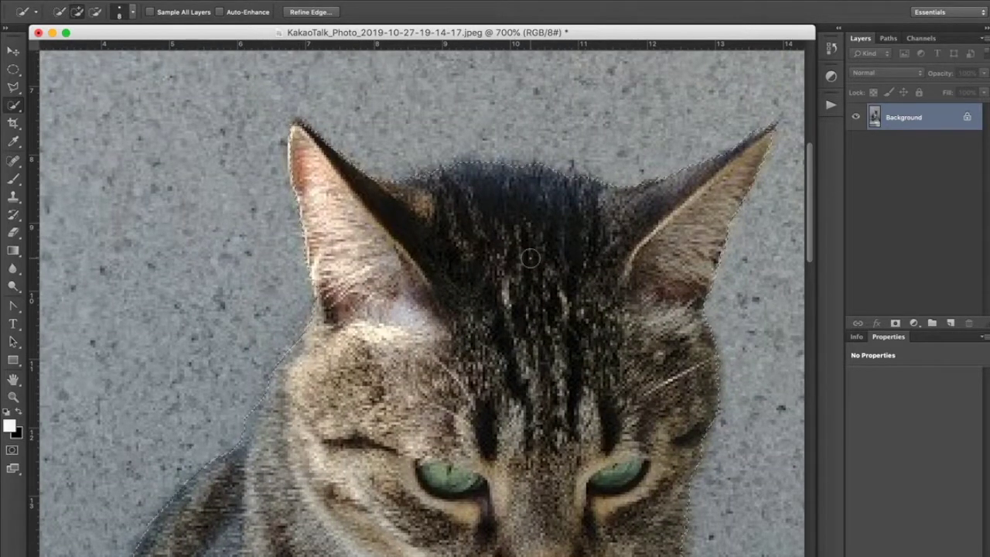
{"action": "left_click_drag", "start_coordinate": [513, 380], "coordinate": [447, 228]}
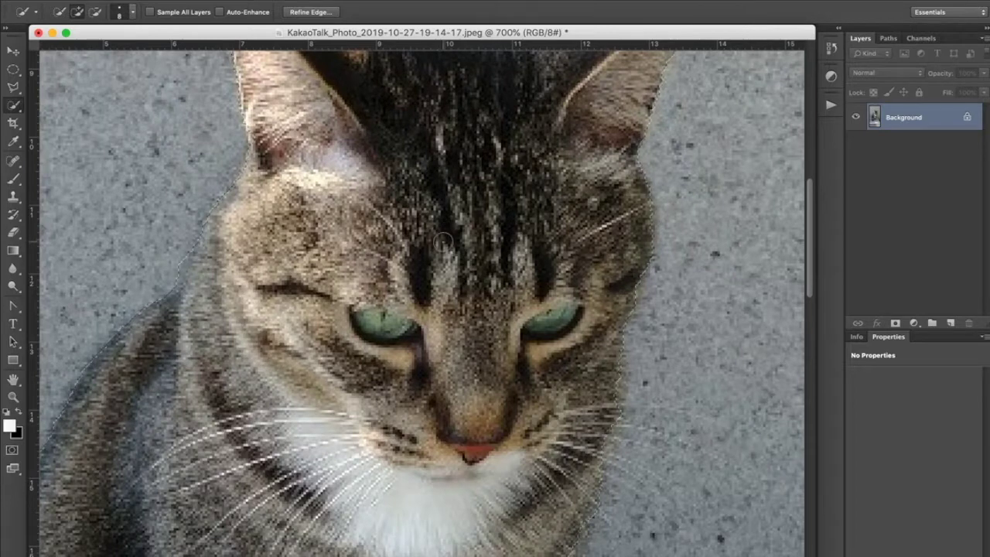
{"action": "key", "text": "z"}
{"action": "left_click", "coordinate": [443, 247], "text": "alt"}
{"action": "left_click", "coordinate": [442, 252], "text": "alt"}
{"action": "left_click", "coordinate": [424, 380], "text": "alt"}
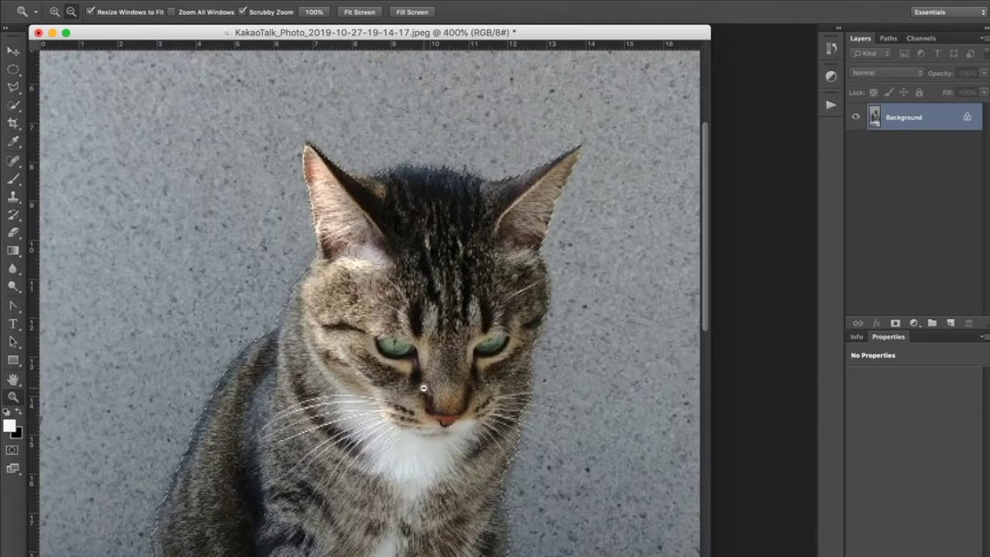
{"action": "left_click", "coordinate": [423, 427], "text": "alt"}
{"action": "left_click", "coordinate": [274, 387], "text": "alt"}
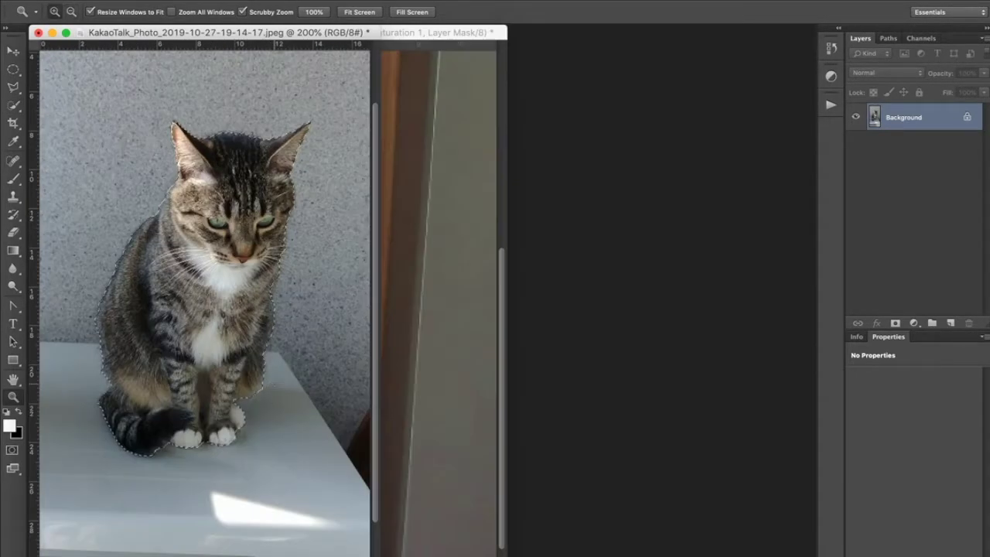
Step: Preview the cat selection in Quick Mask mode and return to the normal selection view
{"action": "key", "text": "w"}
{"action": "key", "text": "q"}
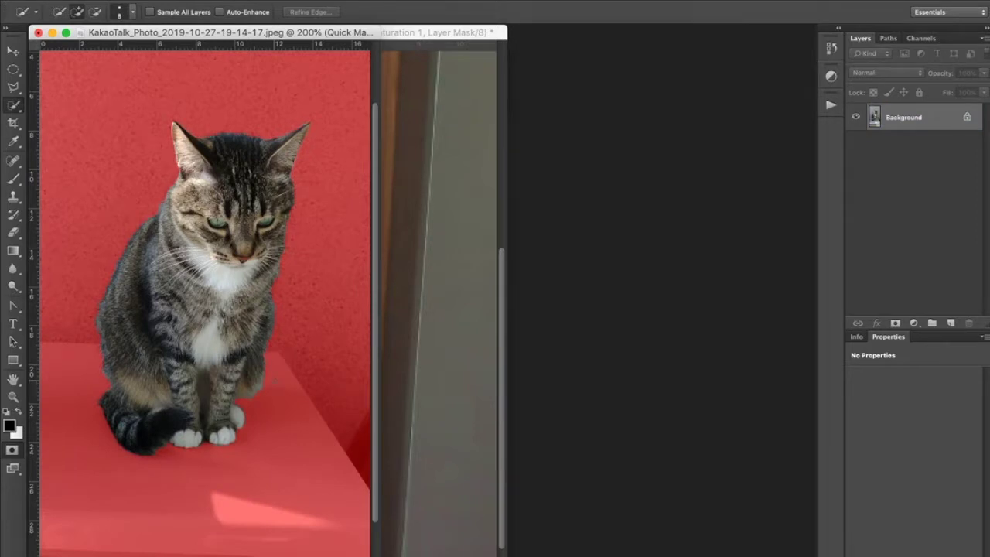
{"action": "key", "text": "q"}
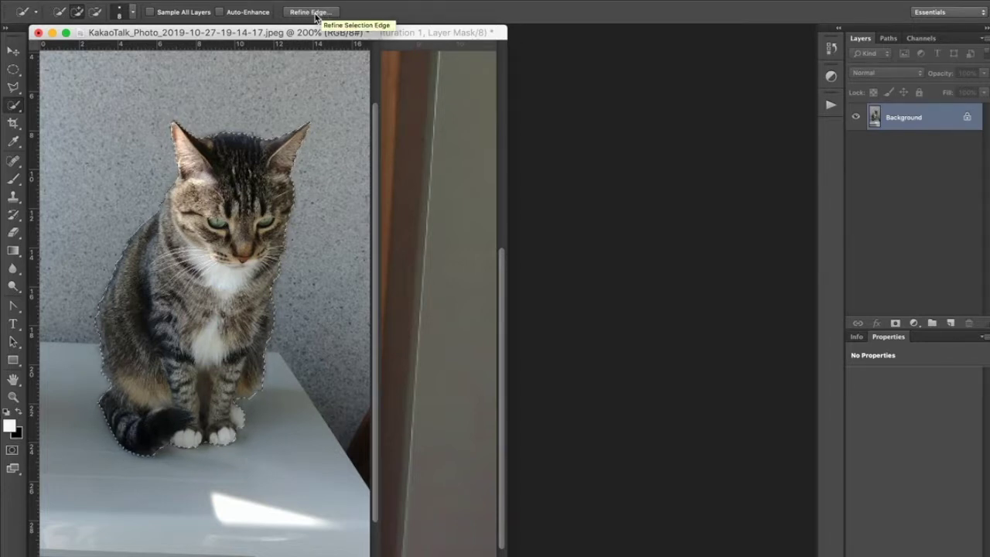
Step: Refine the cat selection's edge with Smart Radius enabled and a radius of 0.7 px, keeping the output as a selection
{"action": "key", "text": "super+equal"}
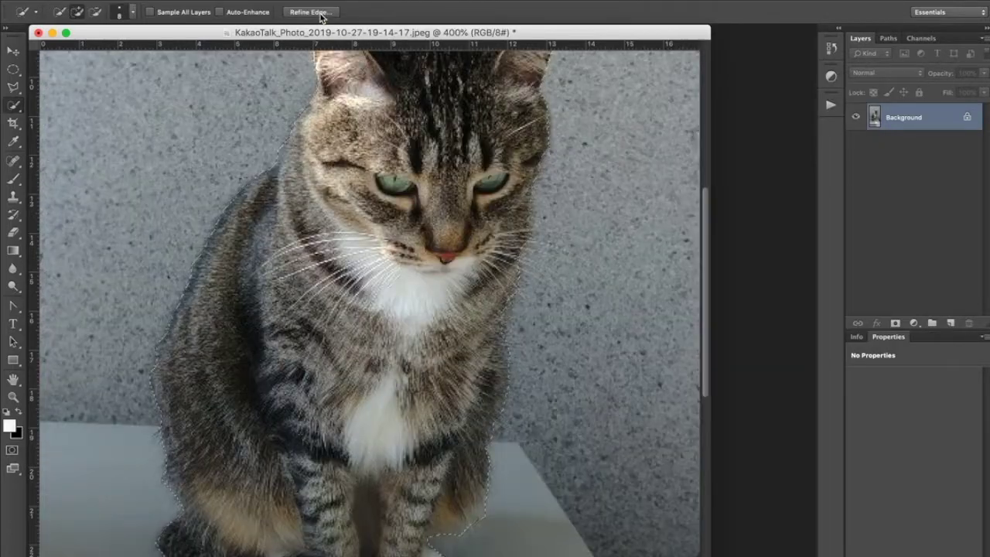
{"action": "left_click", "coordinate": [320, 13]}
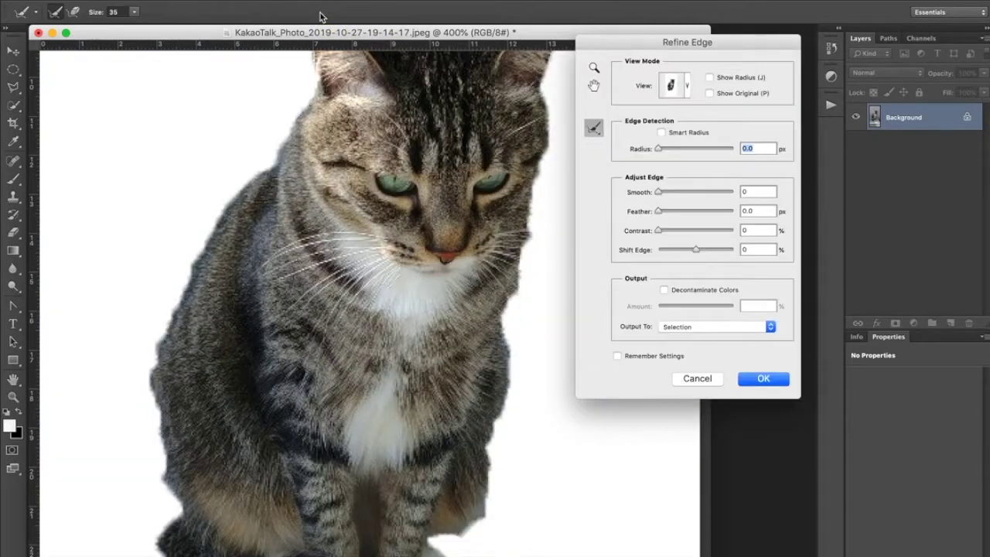
{"action": "left_click", "coordinate": [662, 133]}
{"action": "left_click_drag", "start_coordinate": [660, 149], "coordinate": [662, 149]}
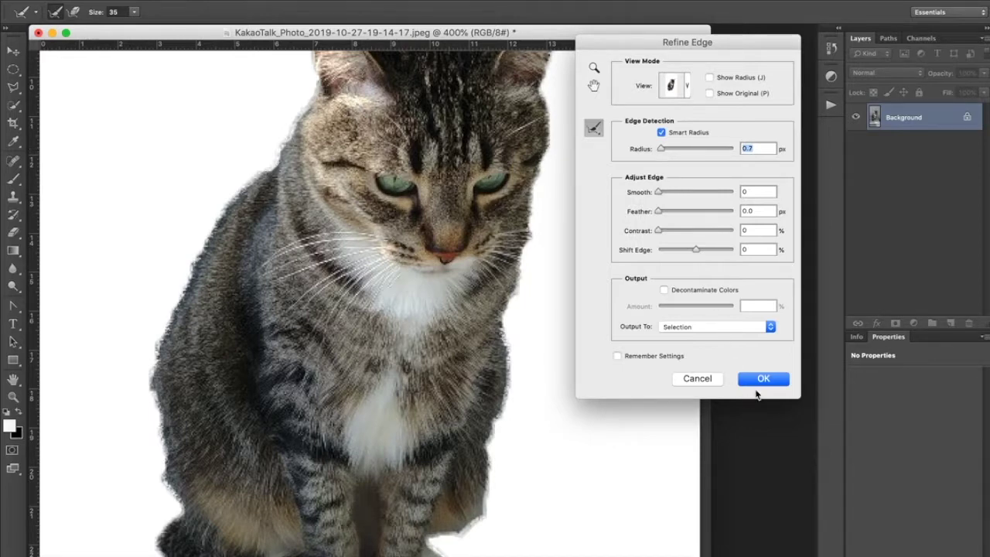
{"action": "left_click", "coordinate": [762, 379]}
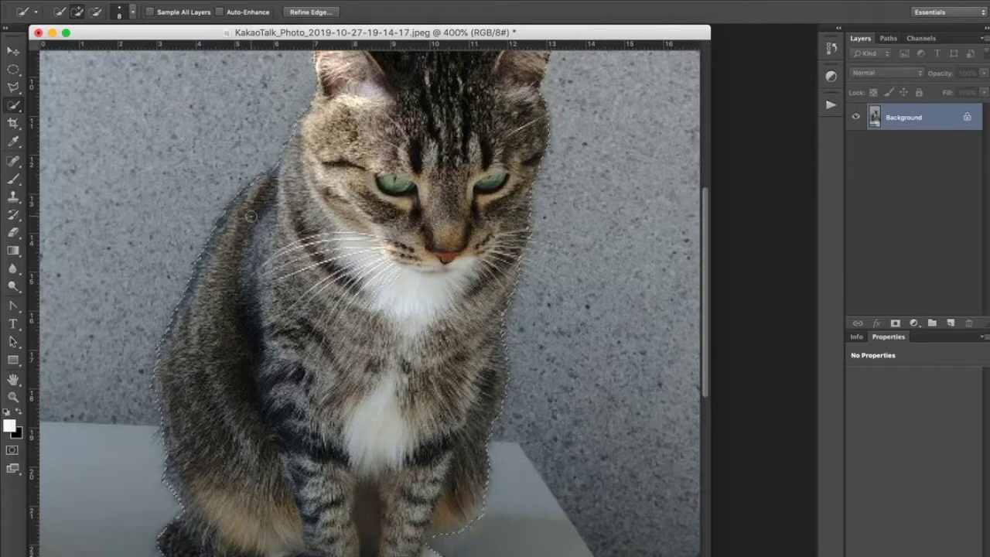
{"action": "left_click_drag", "start_coordinate": [194, 30], "coordinate": [536, 37]}
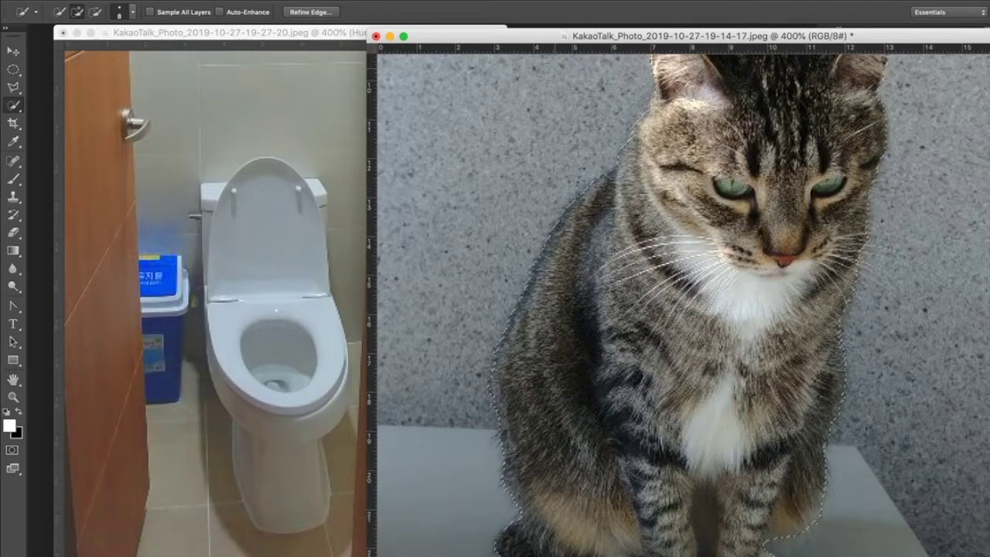
{"action": "left_click_drag", "start_coordinate": [536, 37], "coordinate": [232, 29]}
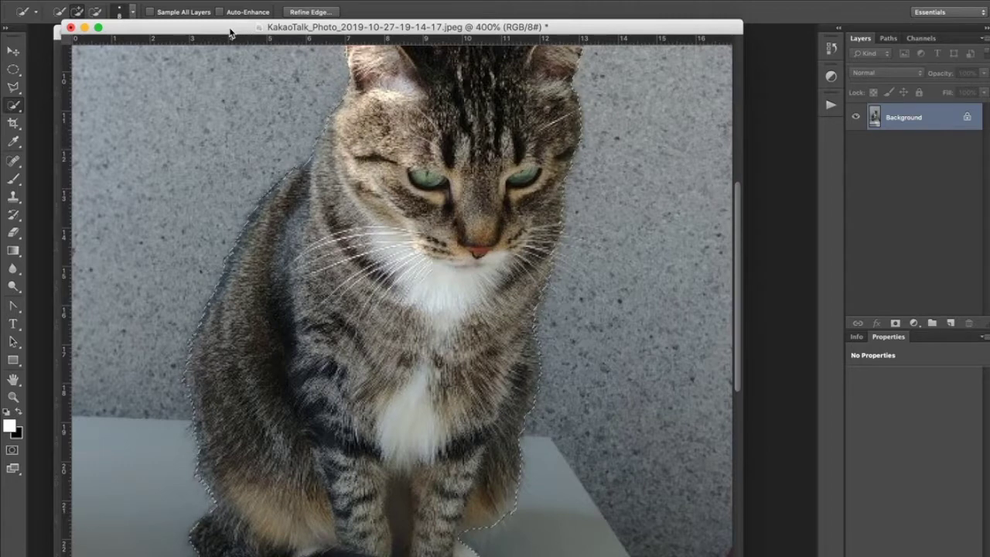
{"action": "key", "text": "super+j"}
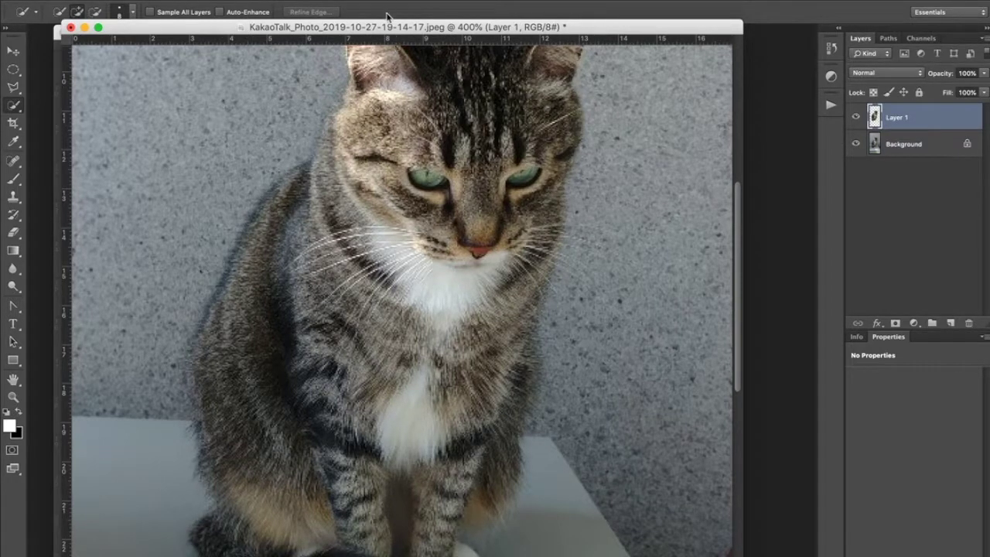
{"action": "left_click_drag", "start_coordinate": [391, 29], "coordinate": [641, 313]}
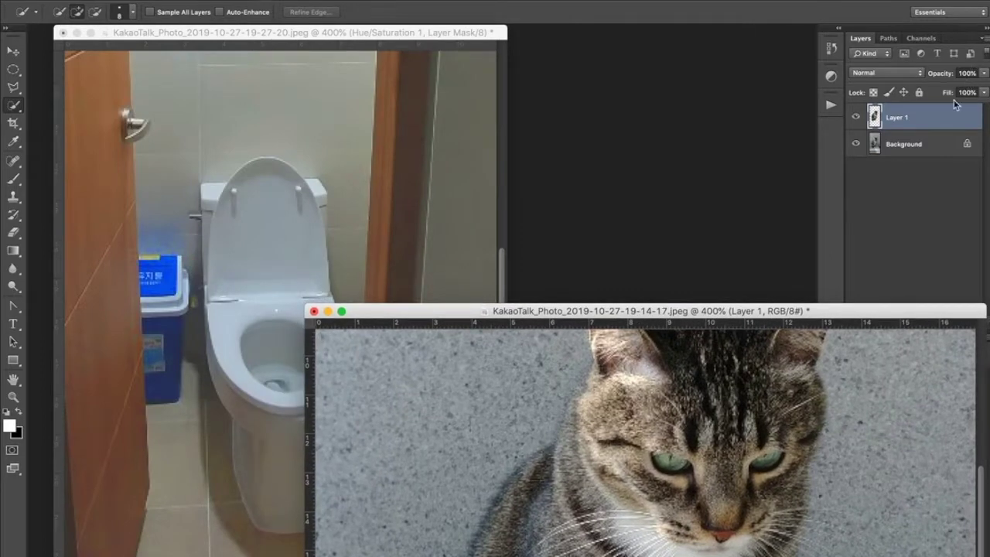
{"action": "left_click_drag", "start_coordinate": [943, 122], "coordinate": [302, 290]}
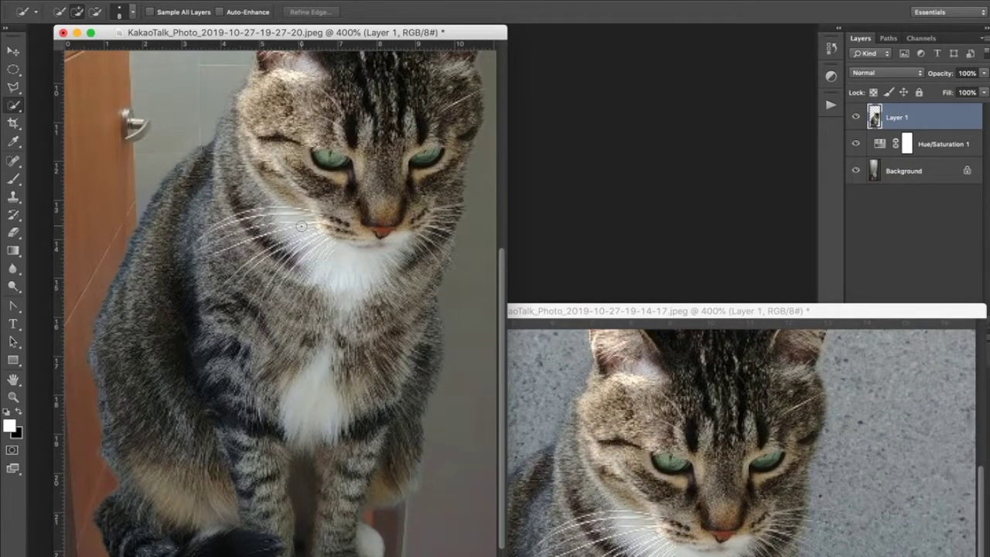
Step: Scale the cat layer down to about 36% with Free Transform and place the cat sitting on the toilet seat
{"action": "key", "text": "super+t"}
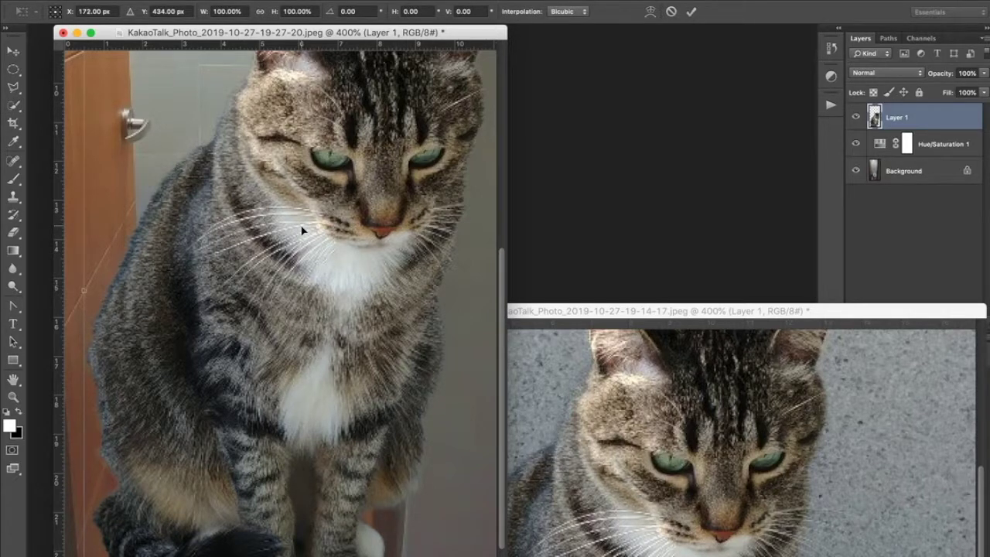
{"action": "key", "text": "super+minus"}
{"action": "key", "text": "super+minus"}
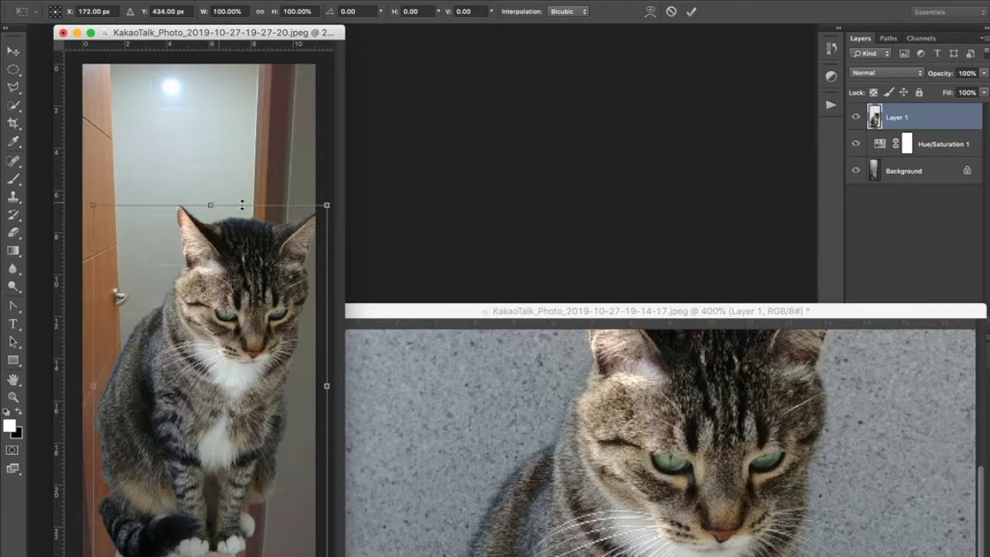
{"action": "left_click_drag", "start_coordinate": [328, 207], "coordinate": [192, 430]}
{"action": "left_click_drag", "start_coordinate": [151, 476], "coordinate": [218, 373]}
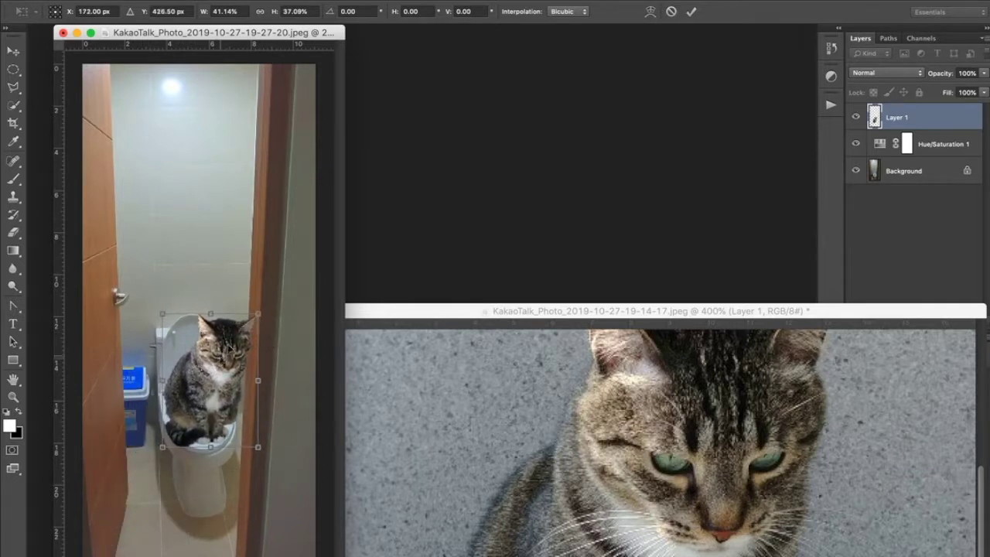
{"action": "left_click_drag", "start_coordinate": [257, 313], "coordinate": [245, 316]}
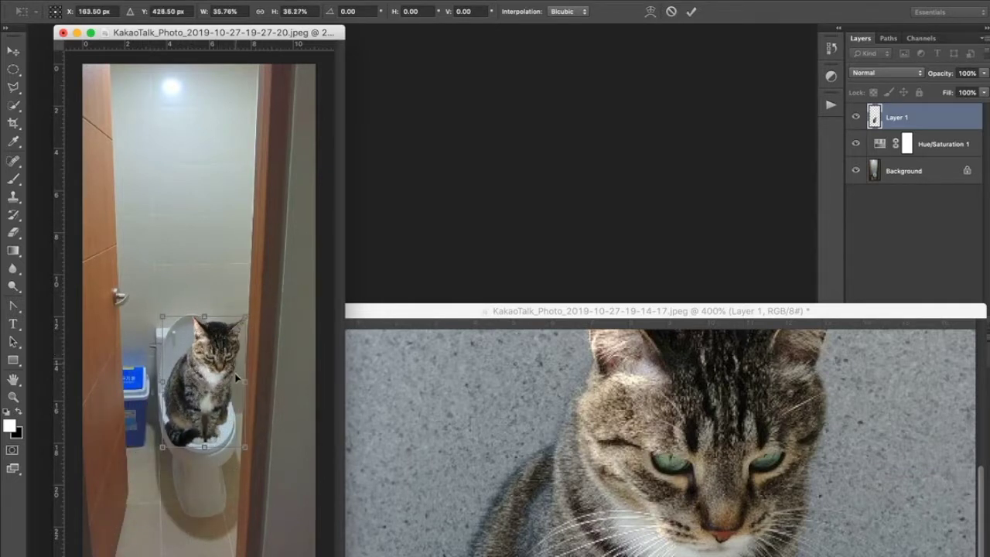
{"action": "left_click_drag", "start_coordinate": [249, 382], "coordinate": [230, 395]}
{"action": "key", "text": "Return"}
{"action": "key", "text": "w"}
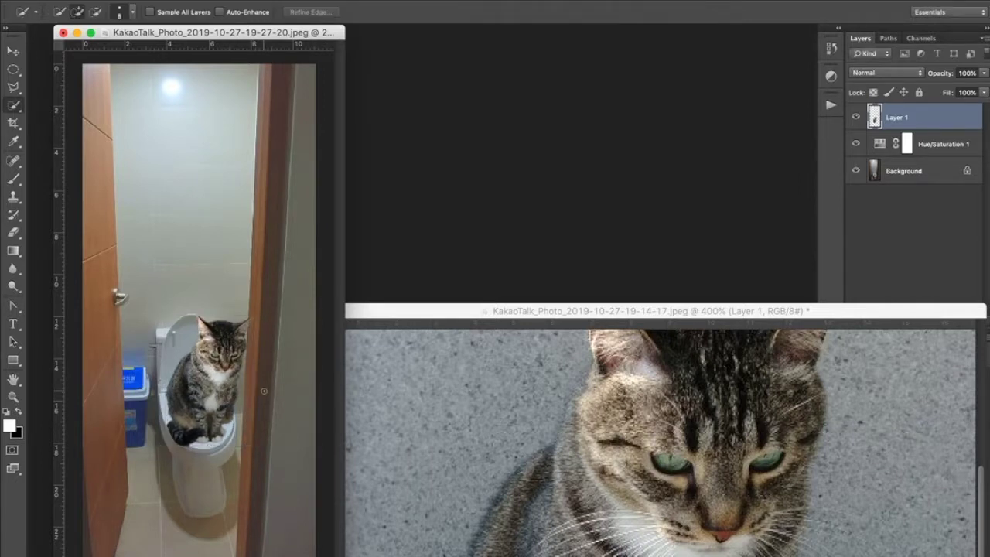
Step: Close the toilet photo and position the cat photo's window in the centre of the workspace
{"action": "left_click_drag", "start_coordinate": [444, 312], "coordinate": [270, 50]}
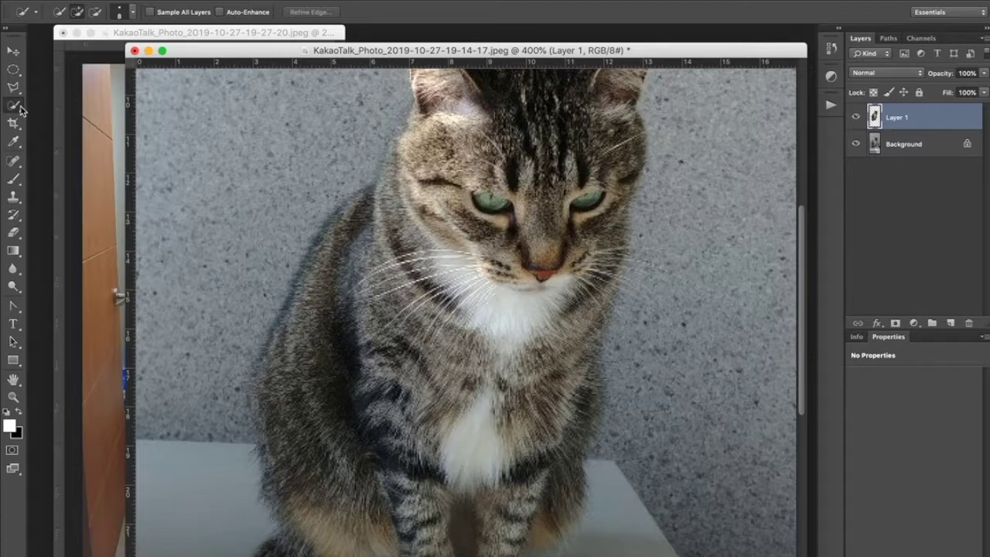
{"action": "left_click_drag", "start_coordinate": [352, 51], "coordinate": [357, 35]}
{"action": "left_click", "coordinate": [62, 32]}
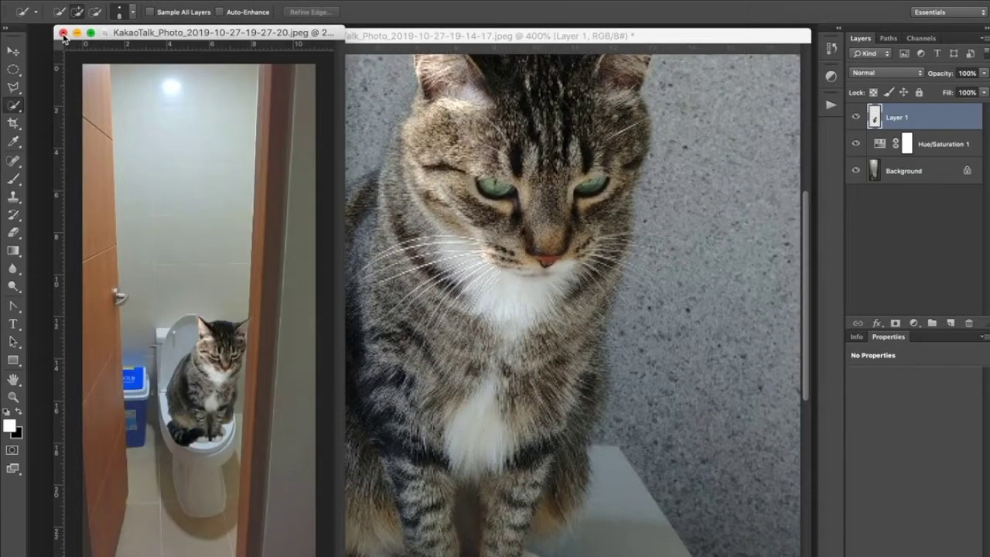
{"action": "left_click", "coordinate": [62, 32]}
{"action": "left_click", "coordinate": [462, 196]}
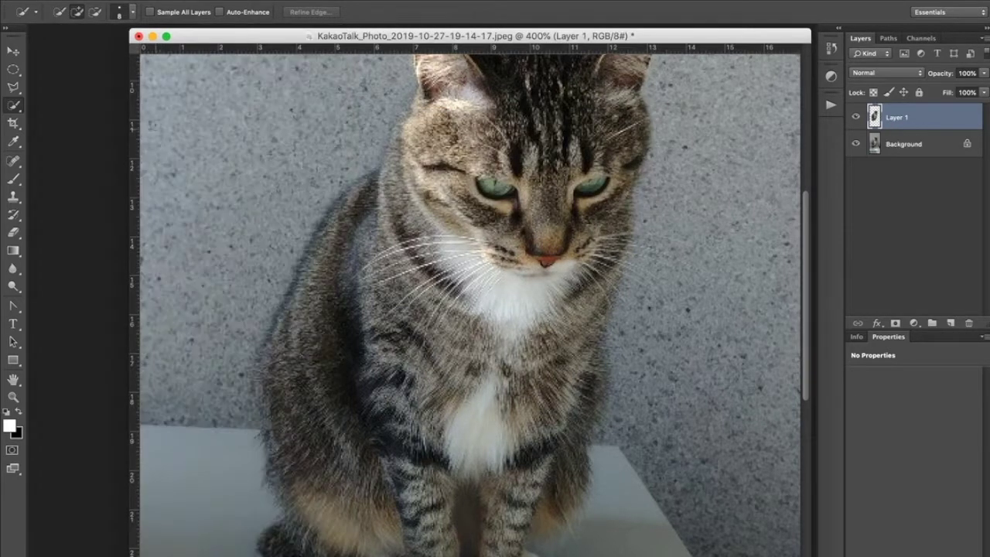
{"action": "left_click_drag", "start_coordinate": [270, 41], "coordinate": [246, 38]}
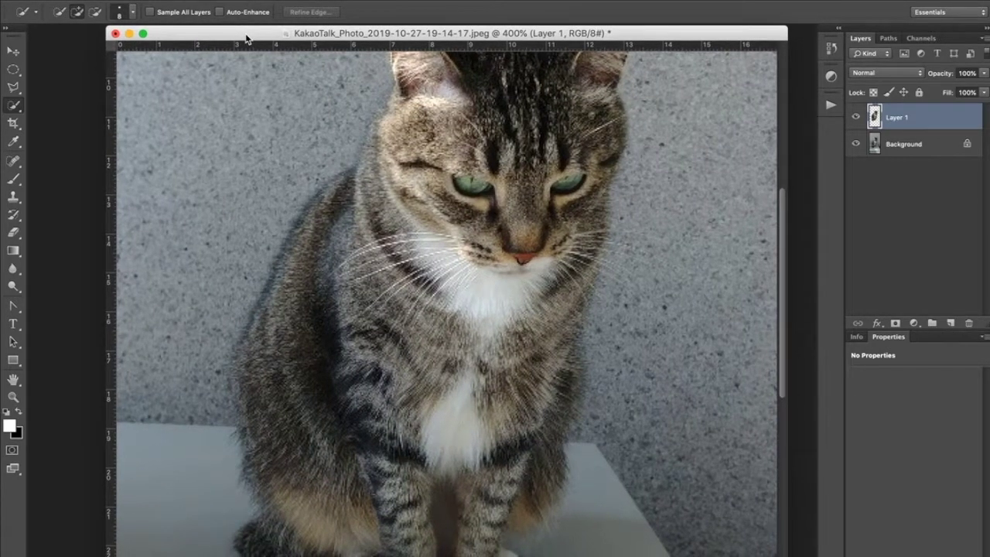
Step: Try selecting the empty area around the cat on Layer 1 with the Magic Wand at tolerance 32, and clear the selection
{"action": "right_click", "coordinate": [17, 106]}
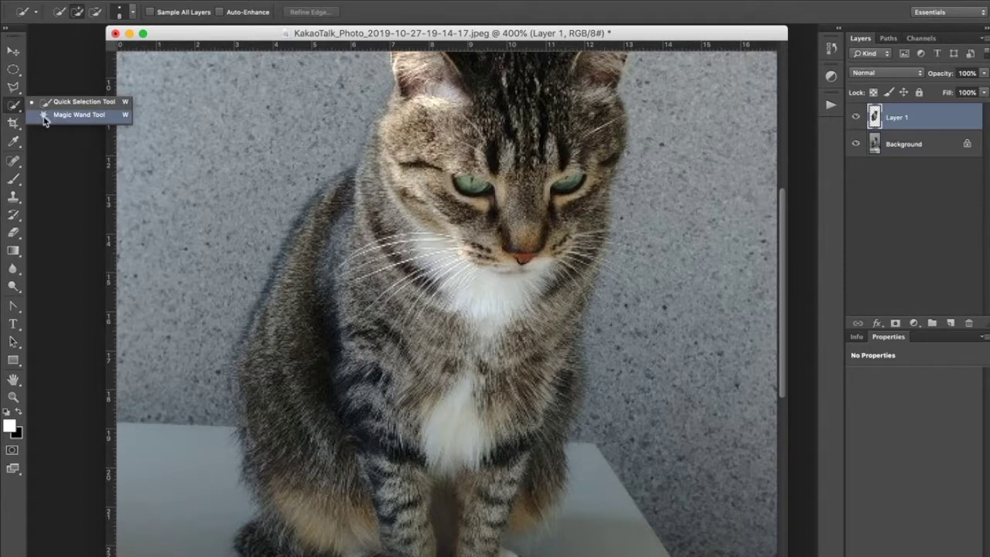
{"action": "left_click", "coordinate": [44, 116]}
{"action": "left_click", "coordinate": [224, 183]}
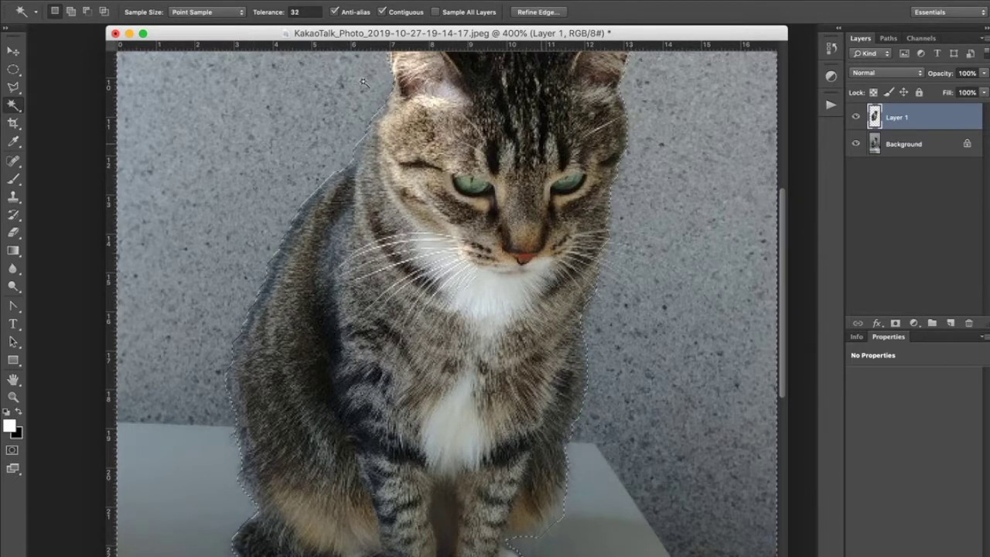
{"action": "left_click", "coordinate": [21, 109]}
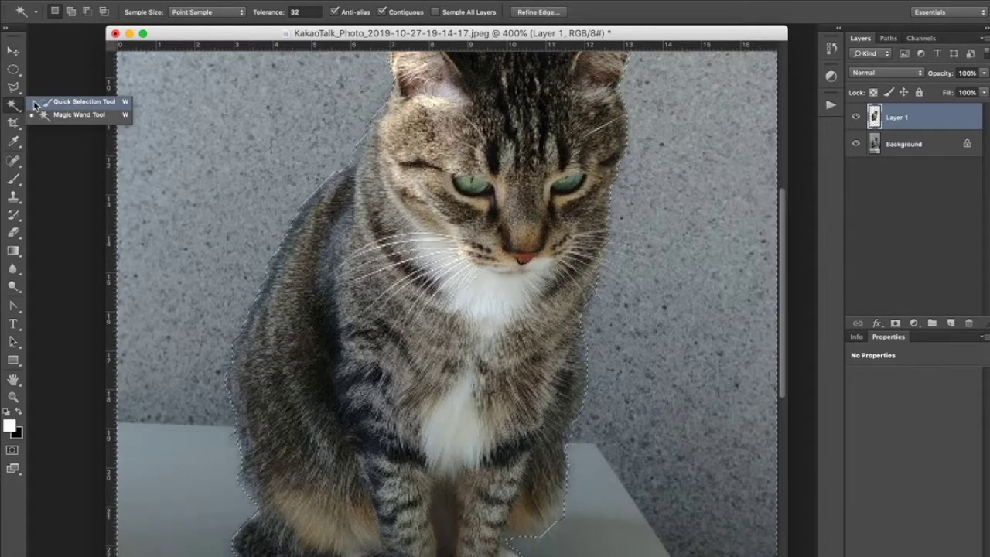
{"action": "left_click", "coordinate": [34, 102]}
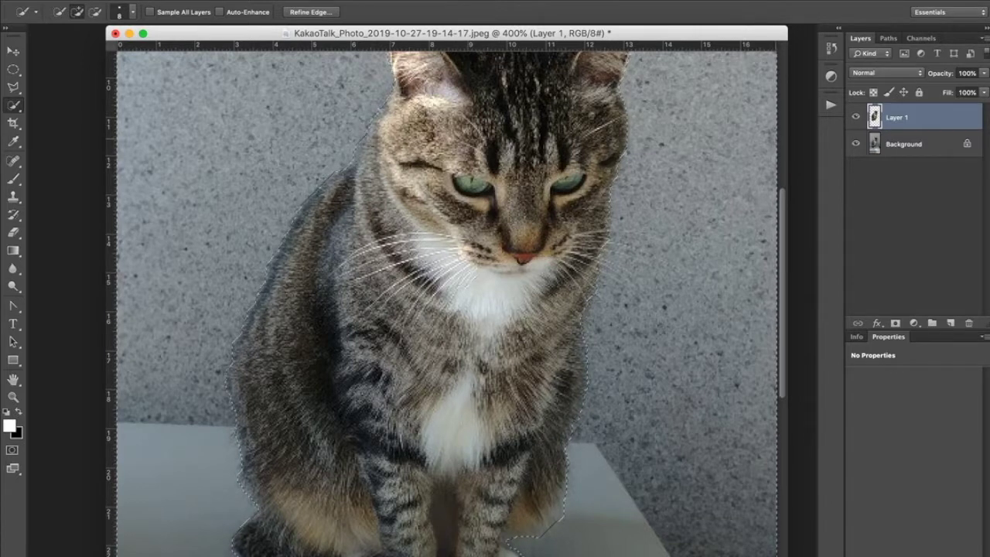
{"action": "key", "text": "ctrl+d"}
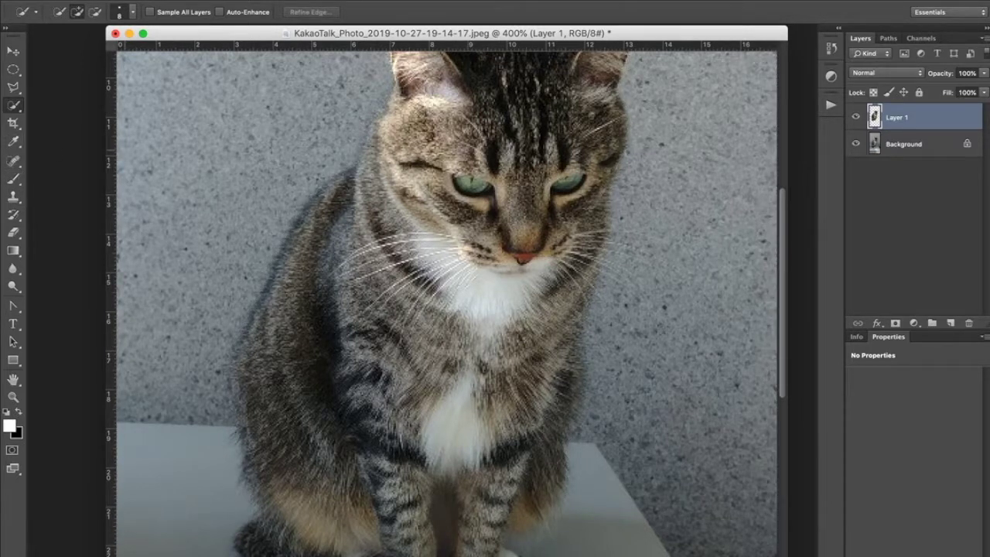
Step: Add an empty layer above Layer 1 and delete it again
{"action": "left_click_drag", "start_coordinate": [270, 36], "coordinate": [224, 32]}
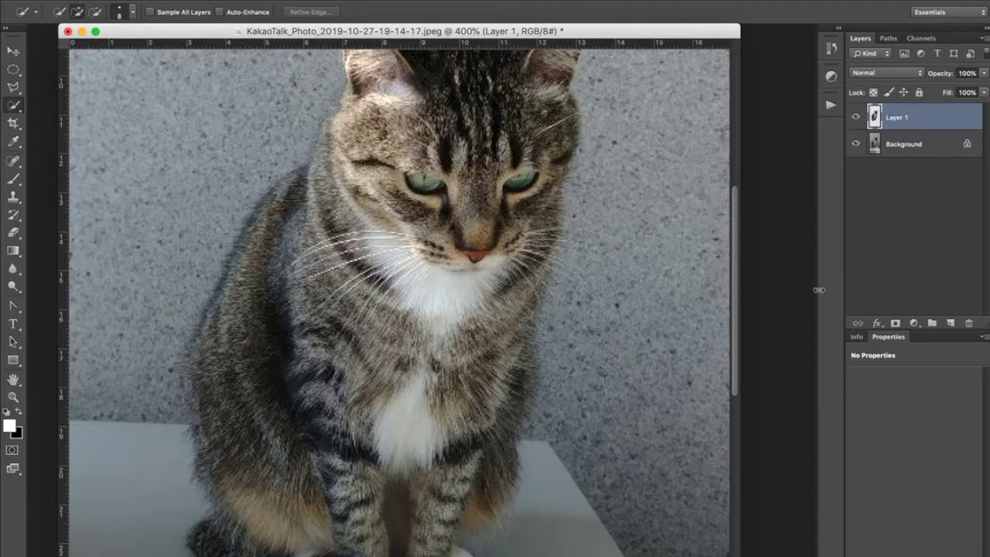
{"action": "left_click", "coordinate": [856, 240]}
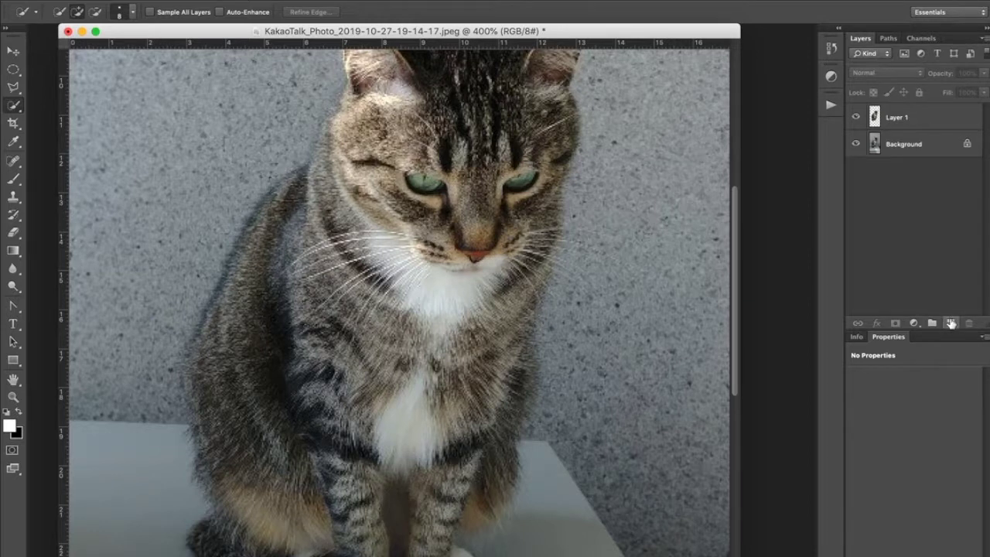
{"action": "left_click", "coordinate": [951, 323]}
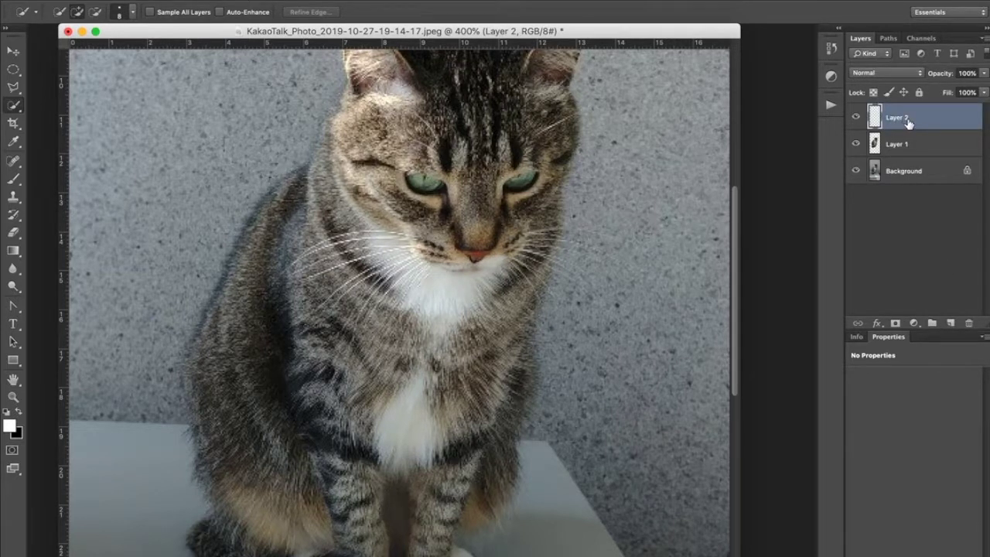
{"action": "left_click_drag", "start_coordinate": [928, 128], "coordinate": [968, 323]}
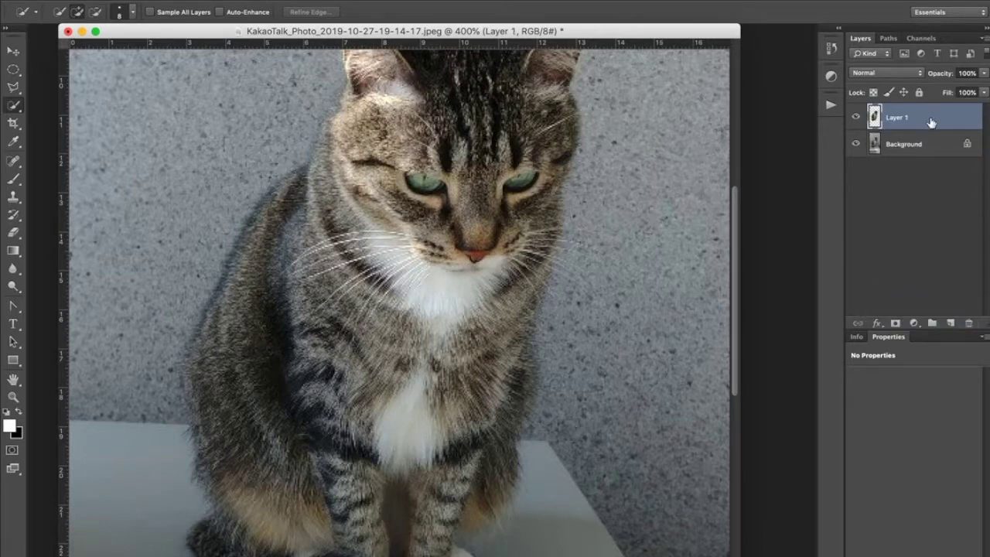
Step: Duplicate Layer 1, and hide both the duplicate and the Background so only the original cutout shows
{"action": "left_click_drag", "start_coordinate": [931, 122], "coordinate": [950, 323]}
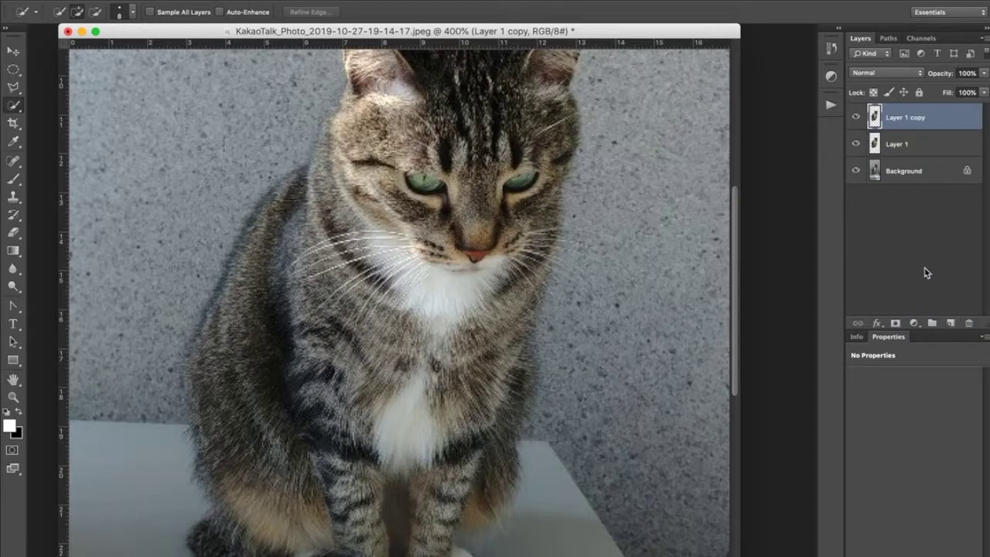
{"action": "left_click", "coordinate": [855, 171]}
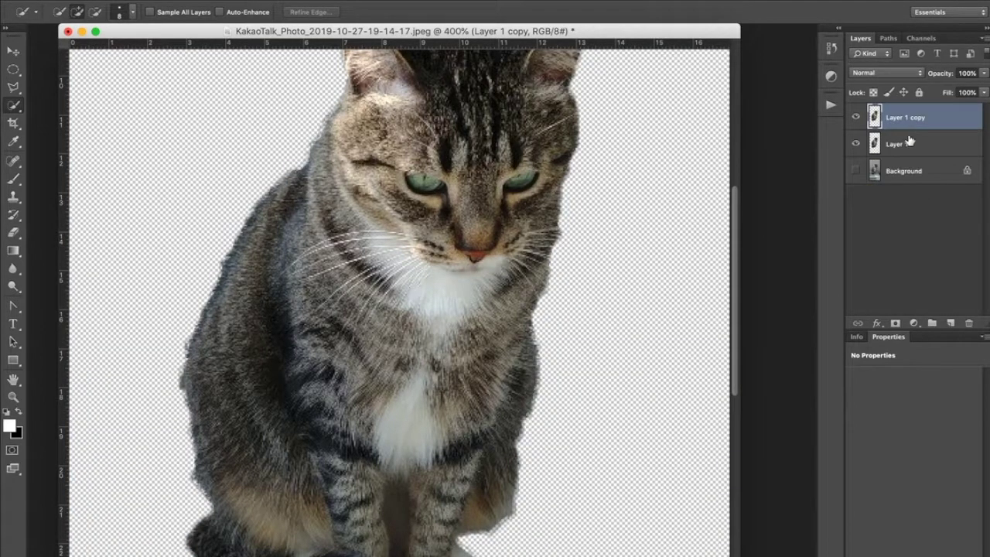
{"action": "left_click", "coordinate": [855, 117]}
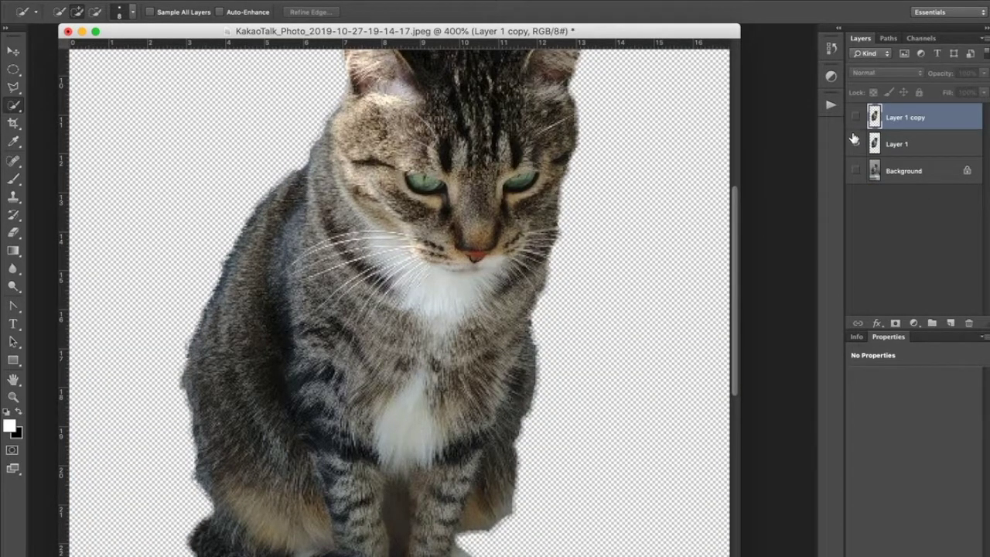
{"action": "left_click", "coordinate": [855, 118]}
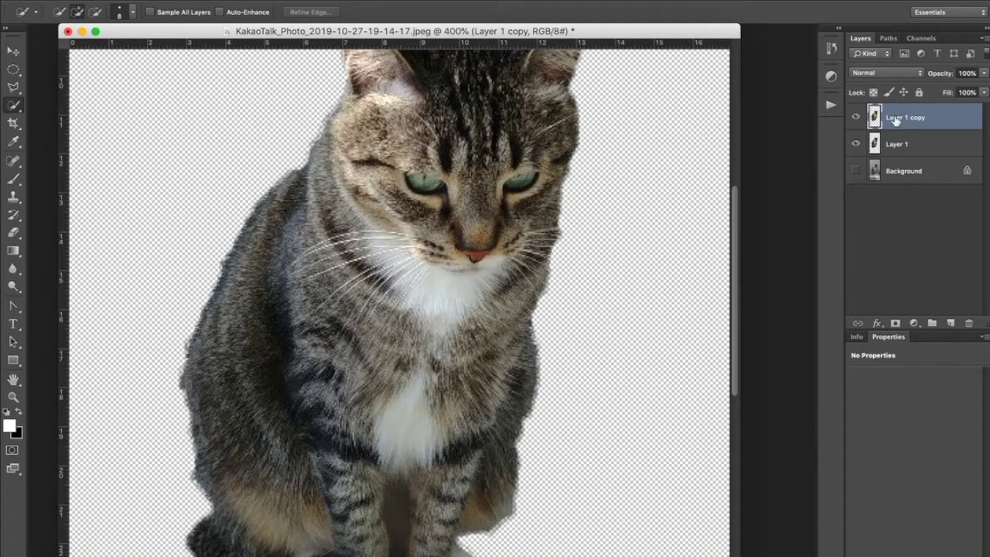
{"action": "left_click", "coordinate": [855, 117]}
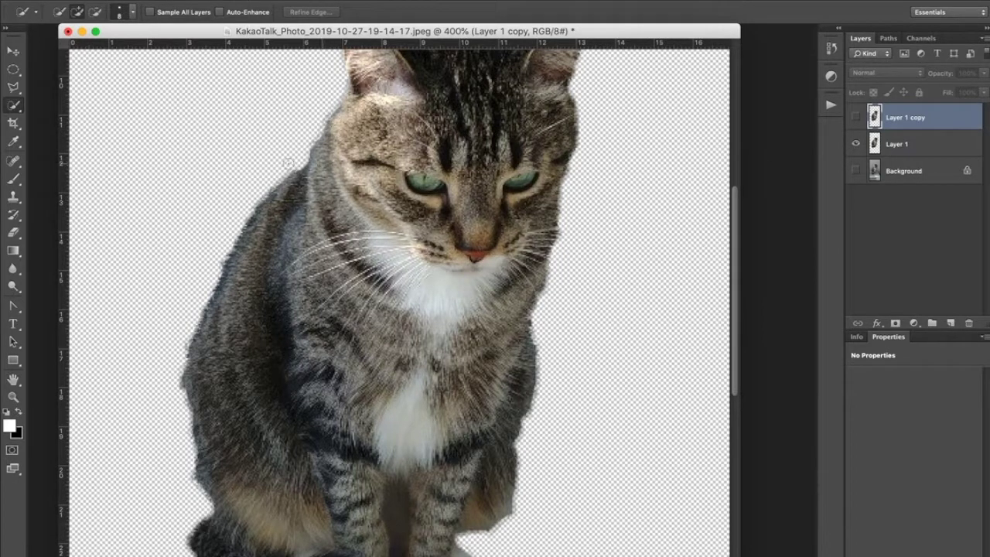
Step: Erase the upper half of the cat on Layer 1 with a soft 150 px Eraser at 100% opacity
{"action": "left_click", "coordinate": [14, 233]}
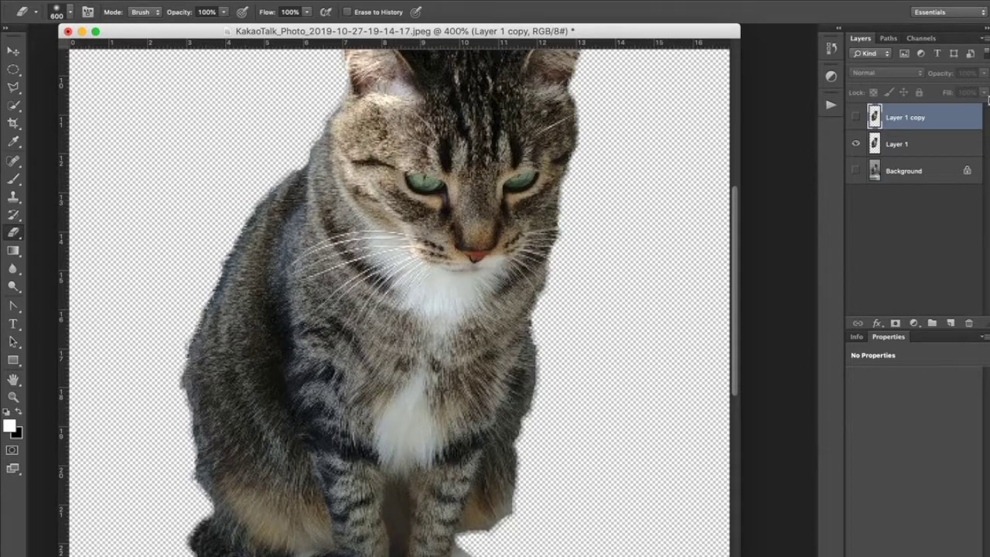
{"action": "left_click", "coordinate": [953, 147]}
{"action": "key", "text": "bracketright"}
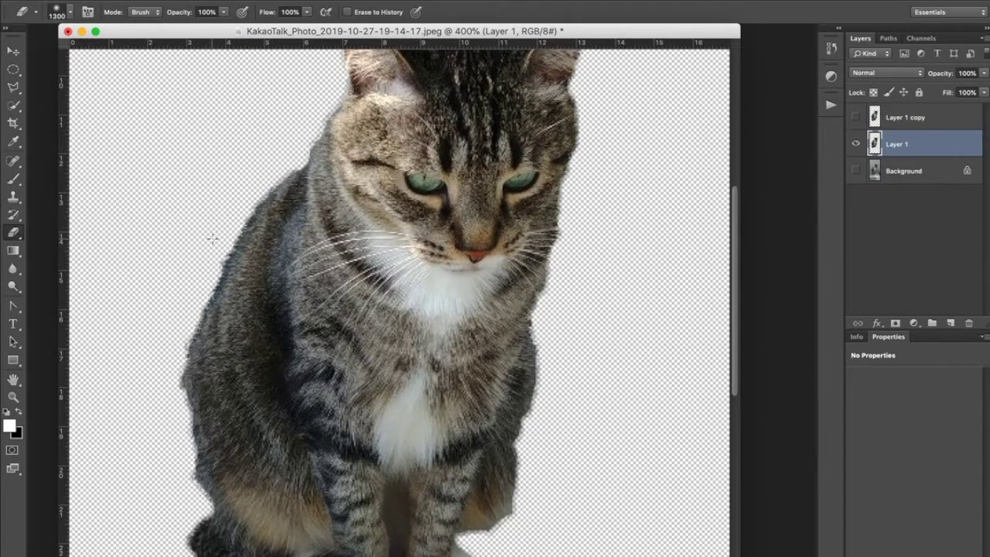
{"action": "key", "text": "bracketleft"}
{"action": "key", "text": "bracketleft"}
{"action": "key", "text": "bracketleft"}
{"action": "key", "text": "bracketleft"}
{"action": "key", "text": "bracketleft"}
{"action": "key", "text": "bracketleft"}
{"action": "key", "text": "bracketleft"}
{"action": "key", "text": "bracketleft"}
{"action": "key", "text": "bracketleft"}
{"action": "key", "text": "bracketleft"}
{"action": "key", "text": "bracketleft"}
{"action": "mouse_move", "coordinate": [188, 215]}
{"action": "left_mouse_down"}
{"action": "mouse_move", "coordinate": [548, 334]}
{"action": "mouse_move", "coordinate": [525, 329]}
{"action": "mouse_move", "coordinate": [162, 222]}
{"action": "mouse_move", "coordinate": [623, 321]}
{"action": "mouse_move", "coordinate": [155, 208]}
{"action": "mouse_move", "coordinate": [581, 338]}
{"action": "mouse_move", "coordinate": [525, 82]}
{"action": "mouse_move", "coordinate": [376, 43]}
{"action": "mouse_move", "coordinate": [657, 161]}
{"action": "left_mouse_up"}
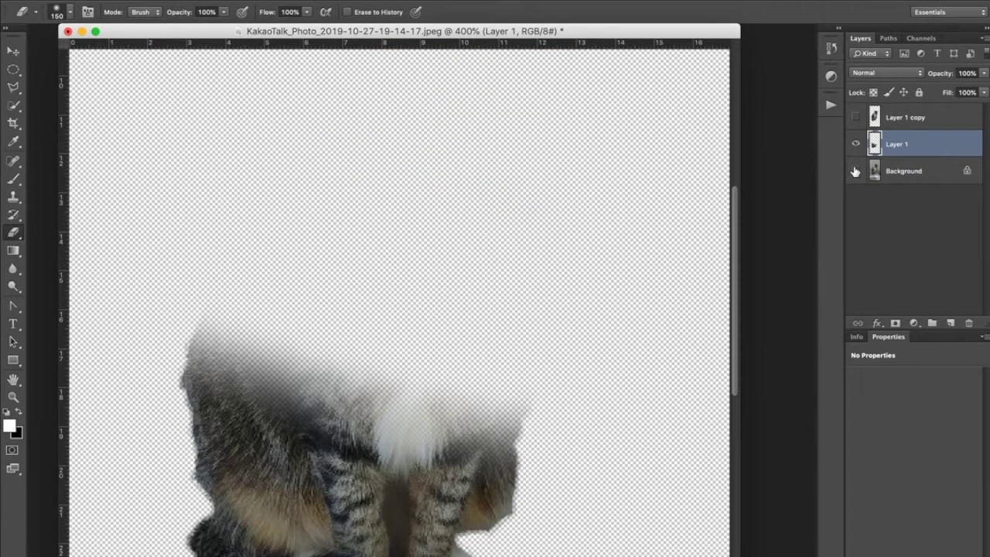
Step: Show the Background layer and erase across the cat's forehead on it with the 150 px Eraser
{"action": "left_click", "coordinate": [855, 171]}
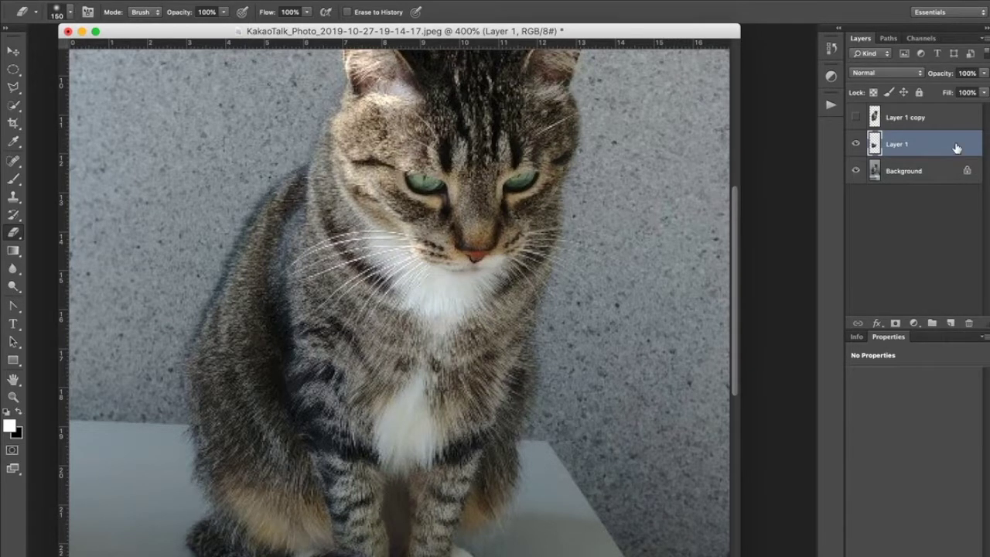
{"action": "left_click", "coordinate": [890, 171]}
{"action": "left_click_drag", "start_coordinate": [619, 147], "coordinate": [483, 148]}
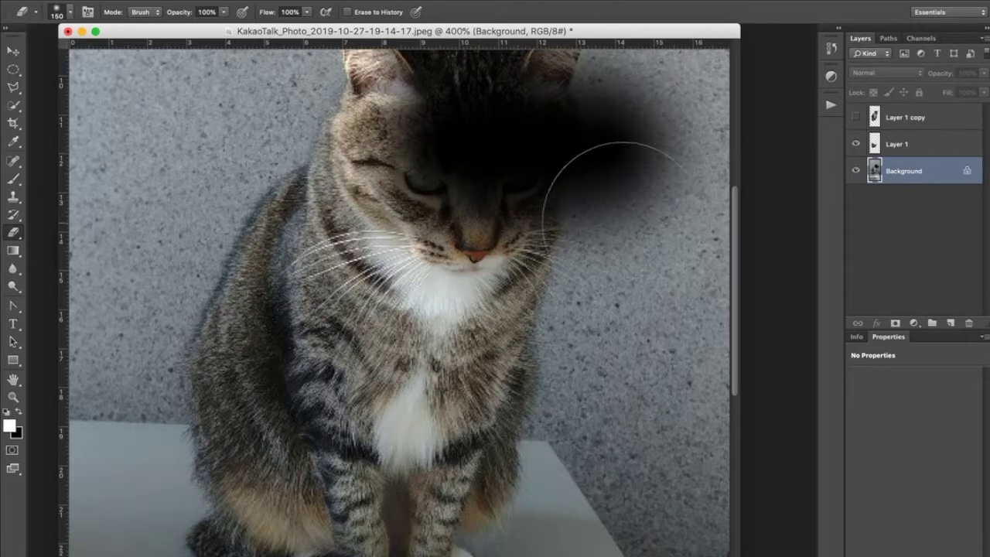
Step: Set the background colour to red f40b0b and erase across the top of the cat's head on the Background layer
{"action": "left_click", "coordinate": [19, 436]}
{"action": "left_click", "coordinate": [479, 167]}
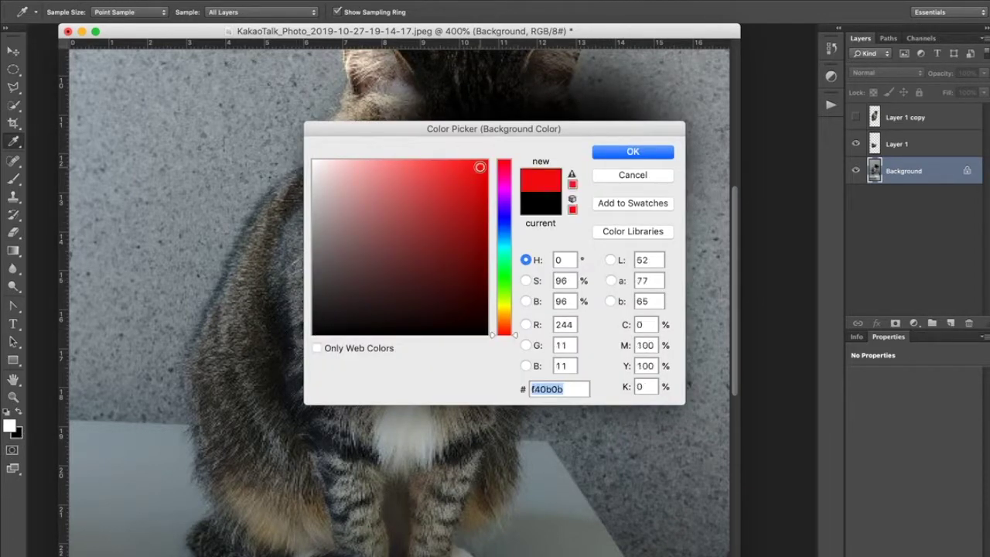
{"action": "left_click", "coordinate": [610, 153]}
{"action": "mouse_move", "coordinate": [391, 136]}
{"action": "left_mouse_down"}
{"action": "mouse_move", "coordinate": [332, 132]}
{"action": "mouse_move", "coordinate": [480, 128]}
{"action": "left_mouse_up"}
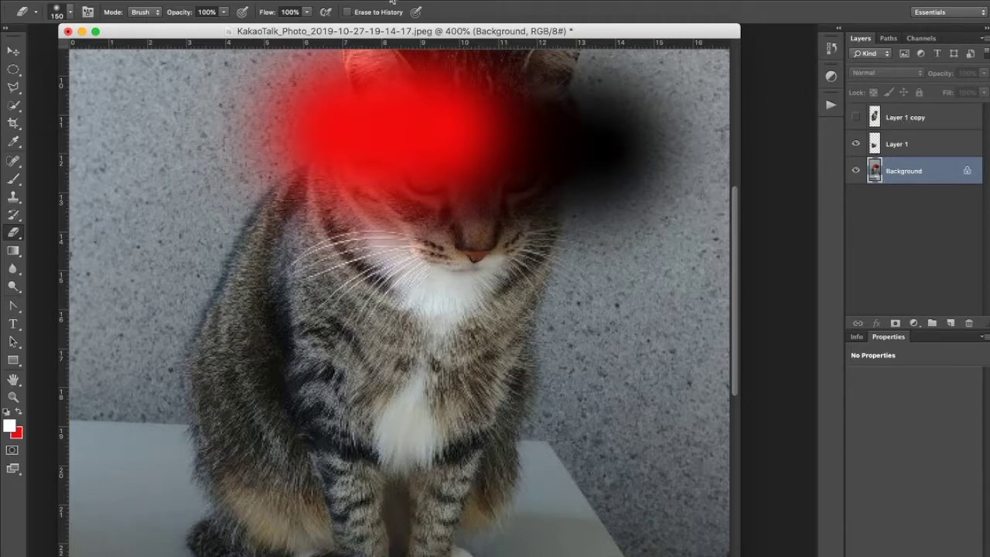
Step: Revert the cat photo in its history to the Duplicate Layer state, undoing all the Eraser strokes
{"action": "left_click", "coordinate": [406, 1]}
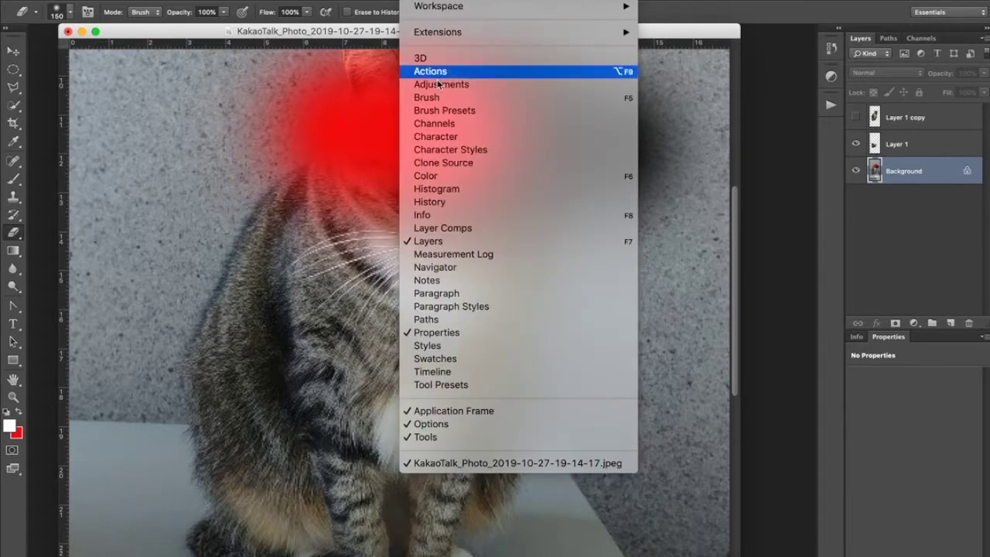
{"action": "left_click", "coordinate": [433, 203]}
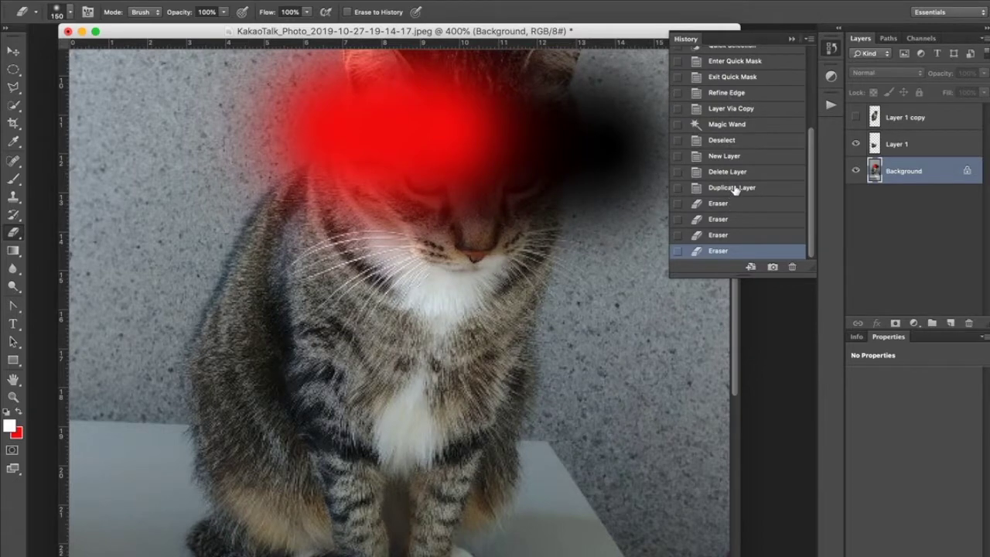
{"action": "left_click", "coordinate": [732, 187]}
{"action": "left_click", "coordinate": [790, 39]}
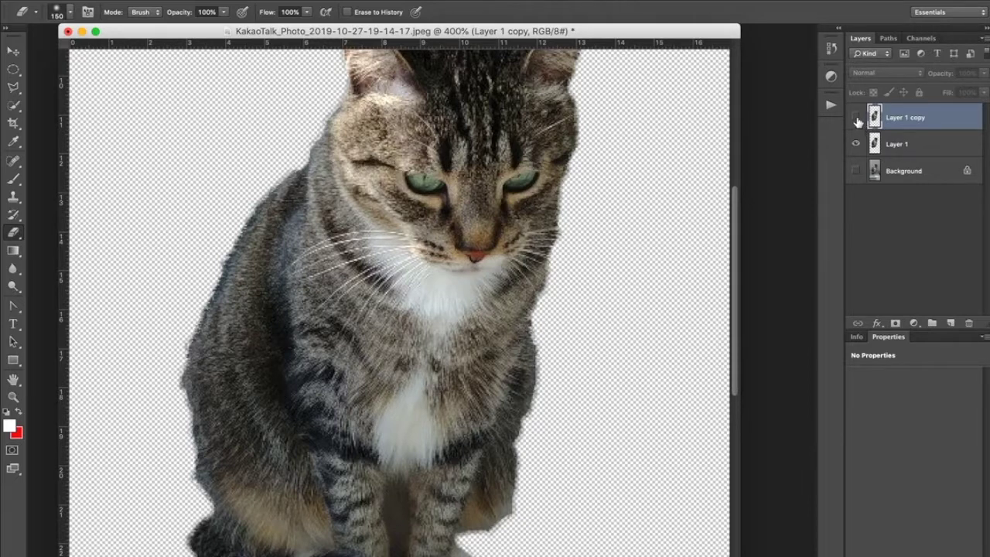
Step: Compare the layers by toggling their visibility, and leave Layer 1 copy, Layer 1 and Background all shown
{"action": "left_click", "coordinate": [855, 144]}
{"action": "left_click", "coordinate": [855, 117]}
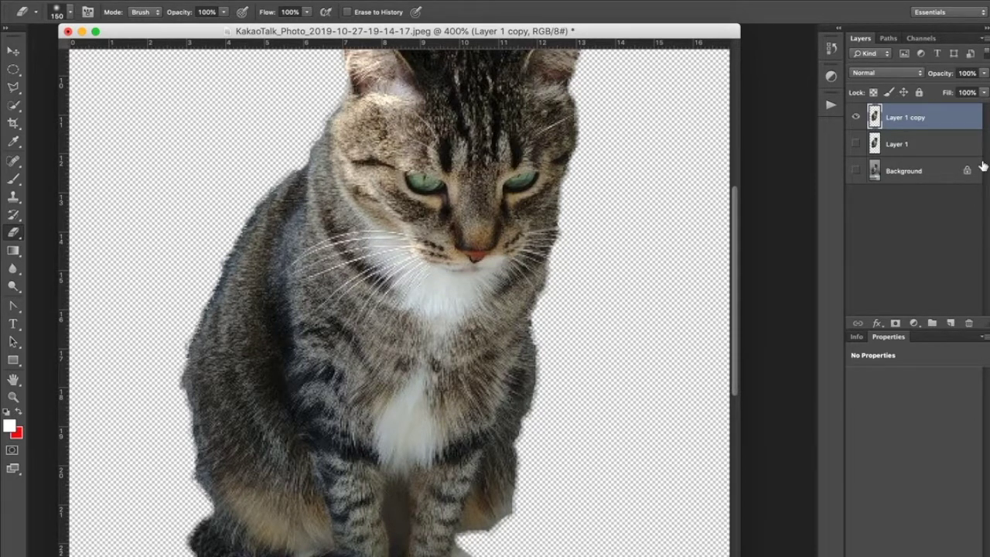
{"action": "left_click", "coordinate": [858, 145]}
{"action": "left_click", "coordinate": [856, 170]}
{"action": "left_click", "coordinate": [857, 144]}
{"action": "left_click", "coordinate": [857, 172]}
{"action": "left_click", "coordinate": [856, 144]}
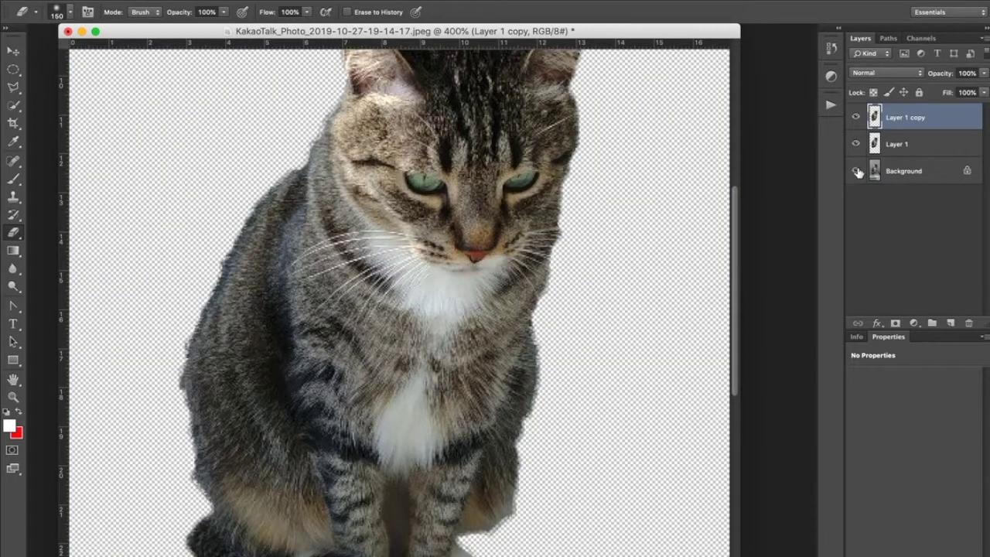
{"action": "left_click", "coordinate": [857, 172]}
Step: Move the cat on Layer 1 copy to the right so it overlaps the original cat in the photo
{"action": "left_click", "coordinate": [879, 147]}
{"action": "left_click", "coordinate": [880, 124]}
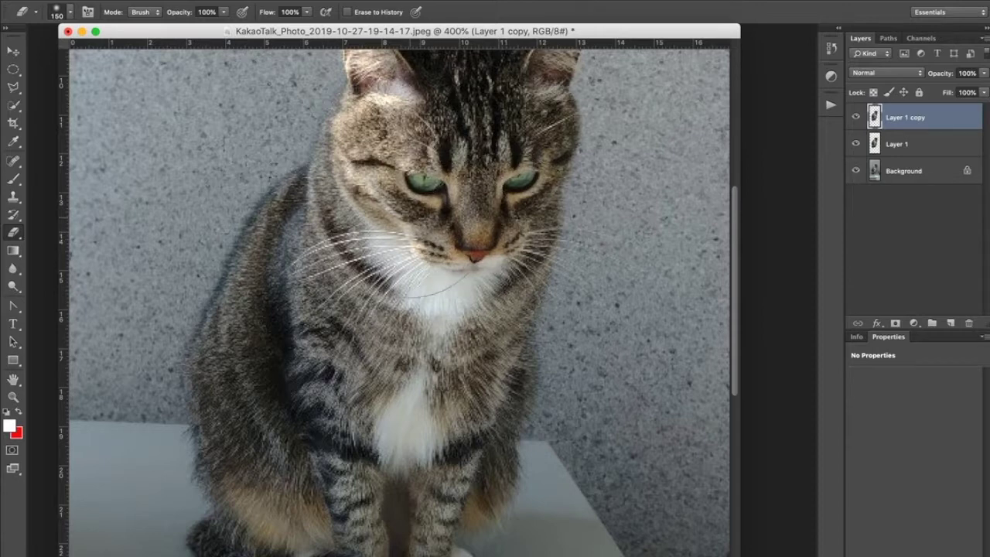
{"action": "left_click", "coordinate": [13, 51]}
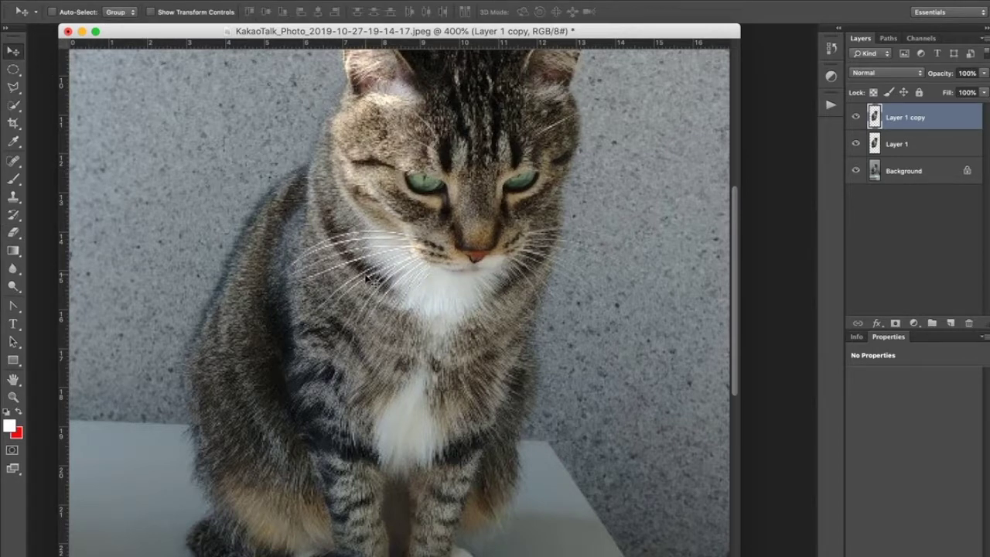
{"action": "left_click_drag", "start_coordinate": [373, 280], "coordinate": [559, 305]}
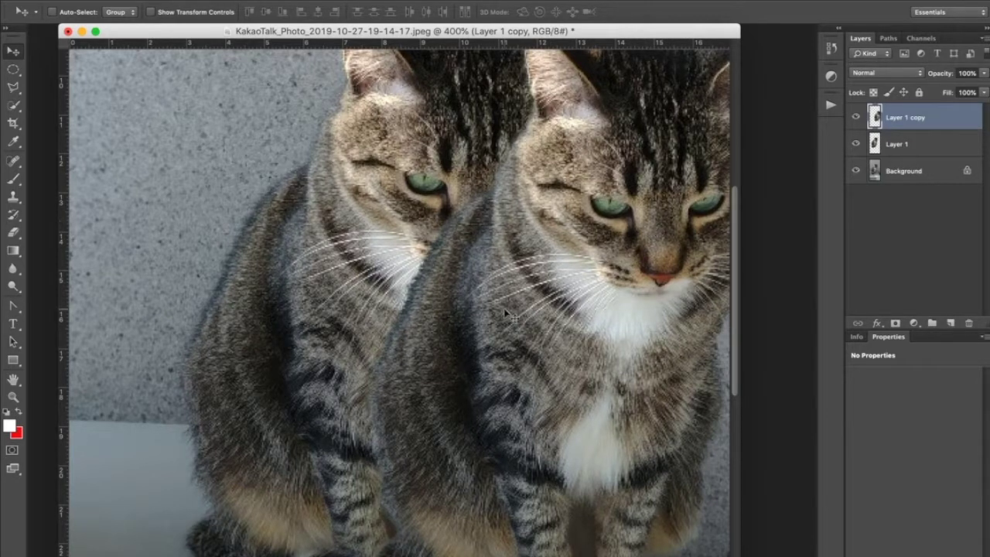
Step: Move the cat on Layer 1 to the left side of the photo so three cats sit side by side
{"action": "key", "text": "z"}
{"action": "left_click", "coordinate": [489, 328], "text": "alt"}
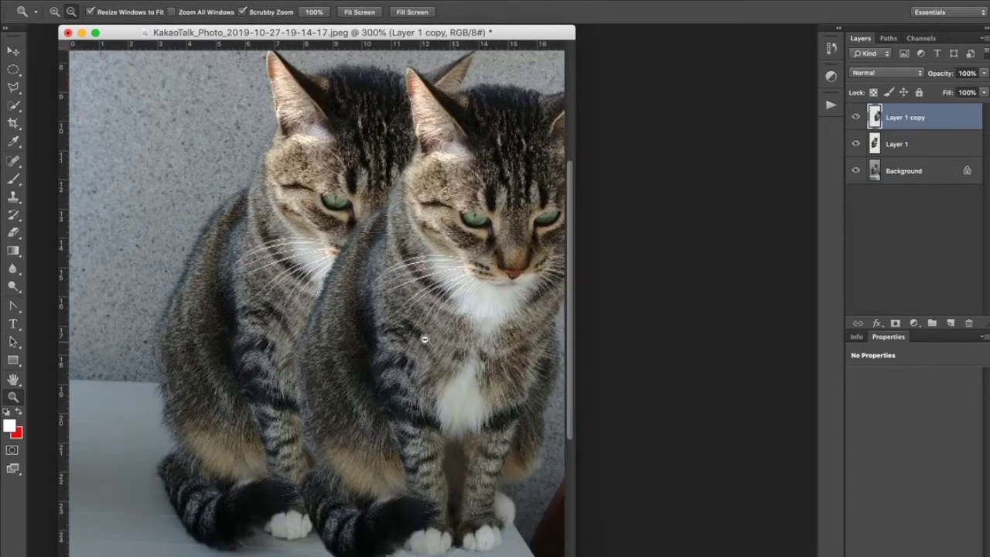
{"action": "left_click", "coordinate": [437, 340], "text": "alt"}
{"action": "key", "text": "v"}
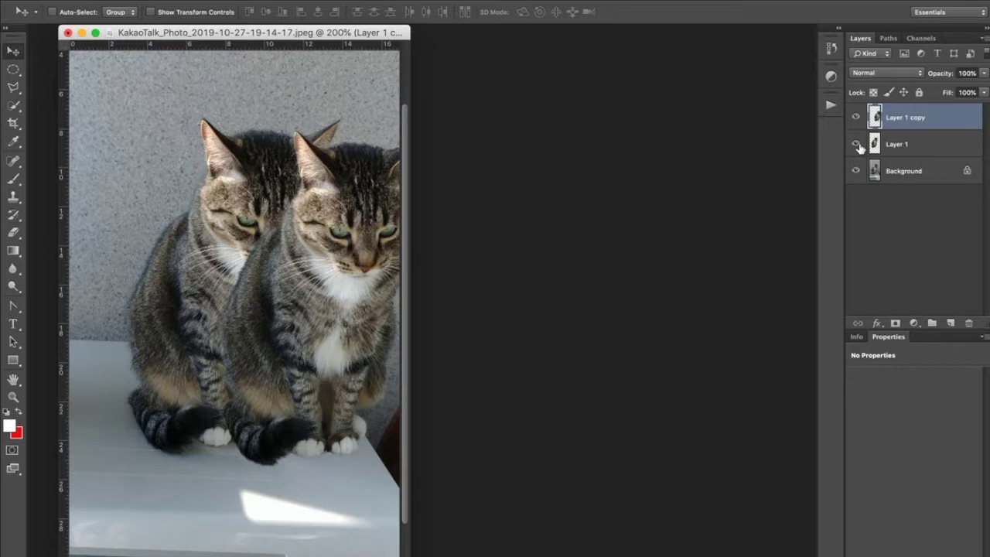
{"action": "left_click", "coordinate": [897, 144]}
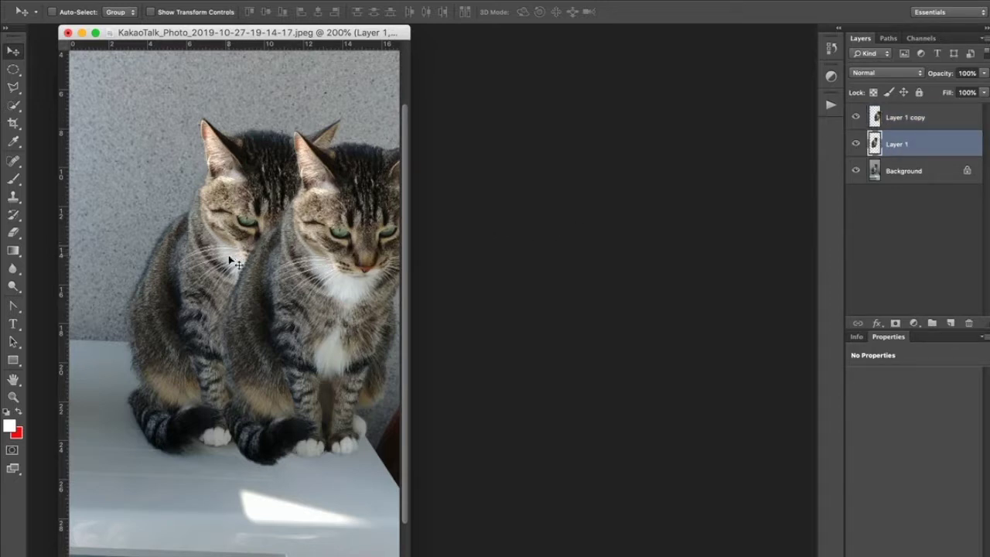
{"action": "left_click_drag", "start_coordinate": [222, 261], "coordinate": [112, 275]}
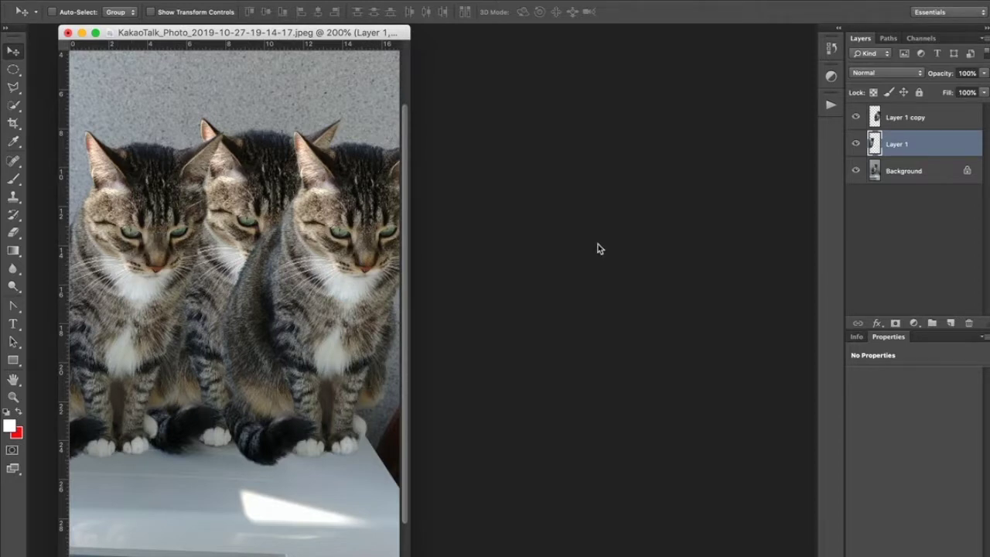
Step: Recolour the cat on Layer 1 copy with a Hue/Saturation adjustment of hue -31 and saturation +61
{"action": "left_click", "coordinate": [915, 126]}
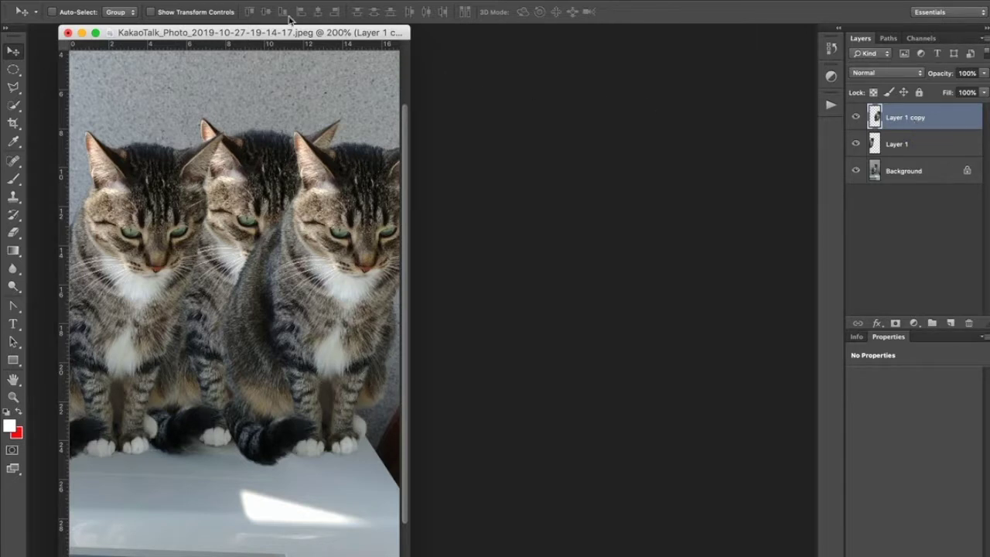
{"action": "left_click", "coordinate": [167, 0]}
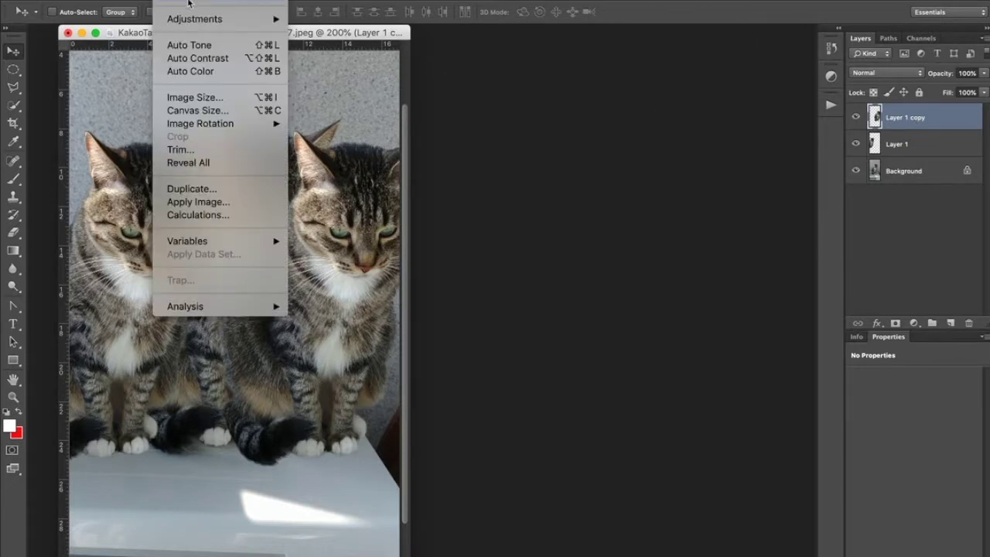
{"action": "mouse_move", "coordinate": [235, 19]}
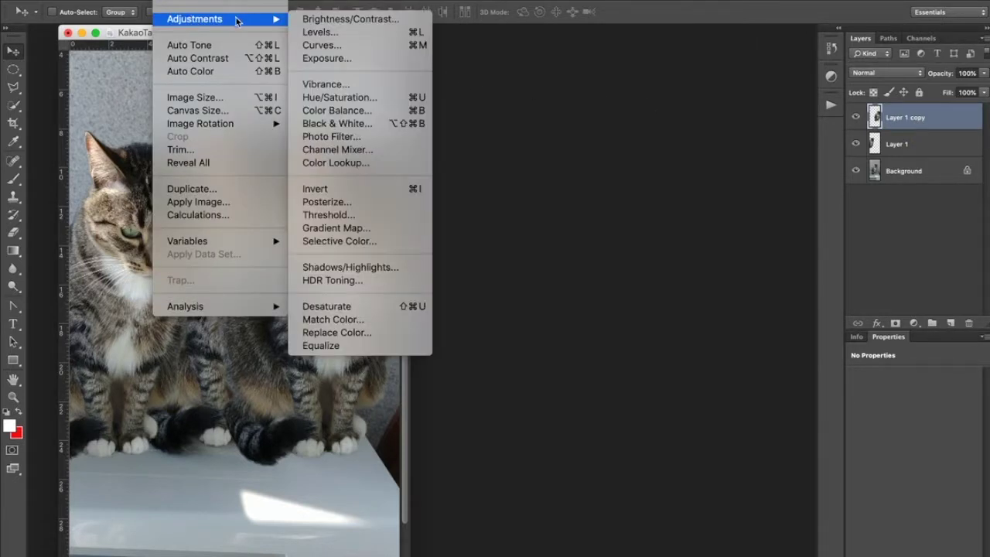
{"action": "left_click", "coordinate": [346, 98]}
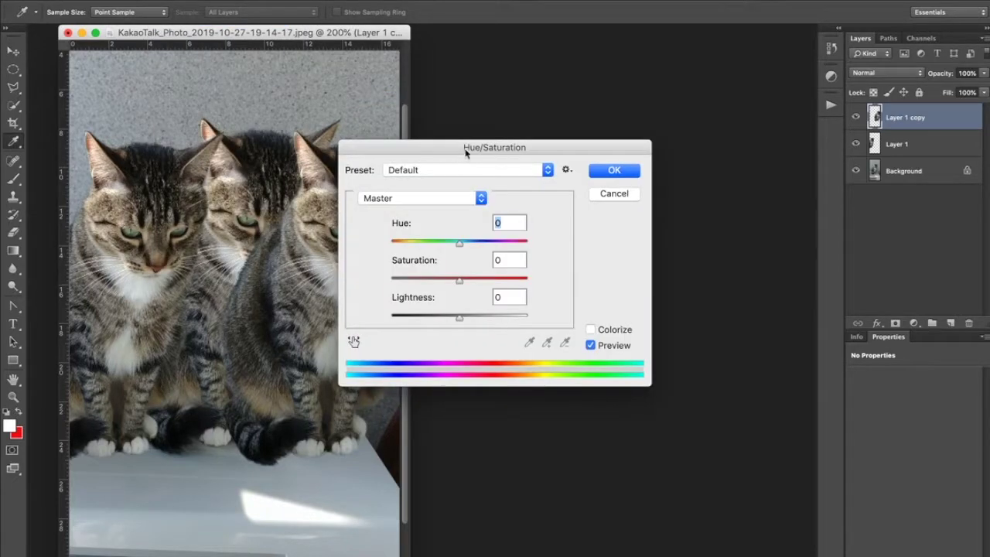
{"action": "left_click_drag", "start_coordinate": [471, 107], "coordinate": [569, 102]}
{"action": "left_click_drag", "start_coordinate": [558, 193], "coordinate": [605, 235]}
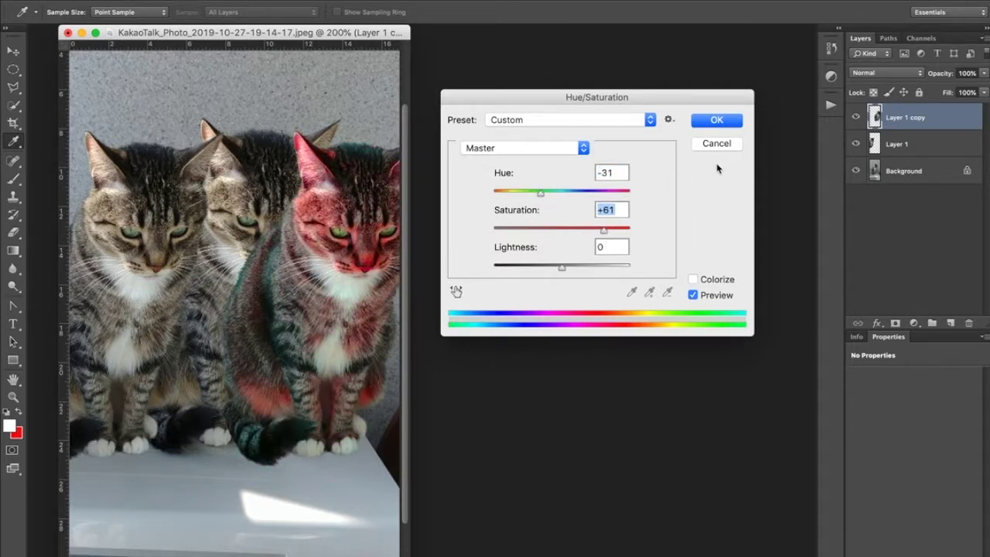
{"action": "left_click", "coordinate": [717, 120]}
{"action": "key", "text": "v"}
Step: Recolour the cat on Layer 1 with Hue/Saturation at hue +180 and saturation +65, and hide and reshow that layer
{"action": "left_click", "coordinate": [921, 144]}
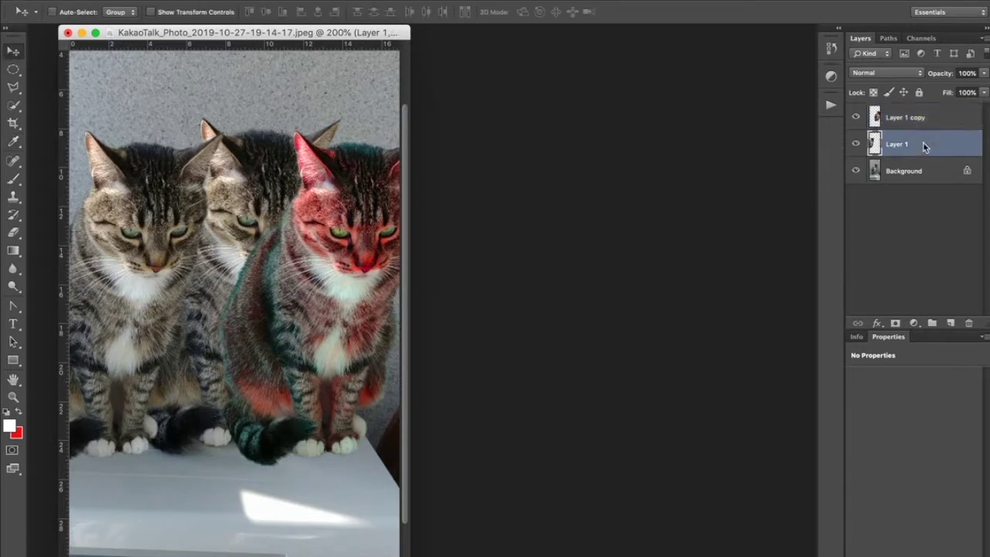
{"action": "left_click", "coordinate": [190, 1]}
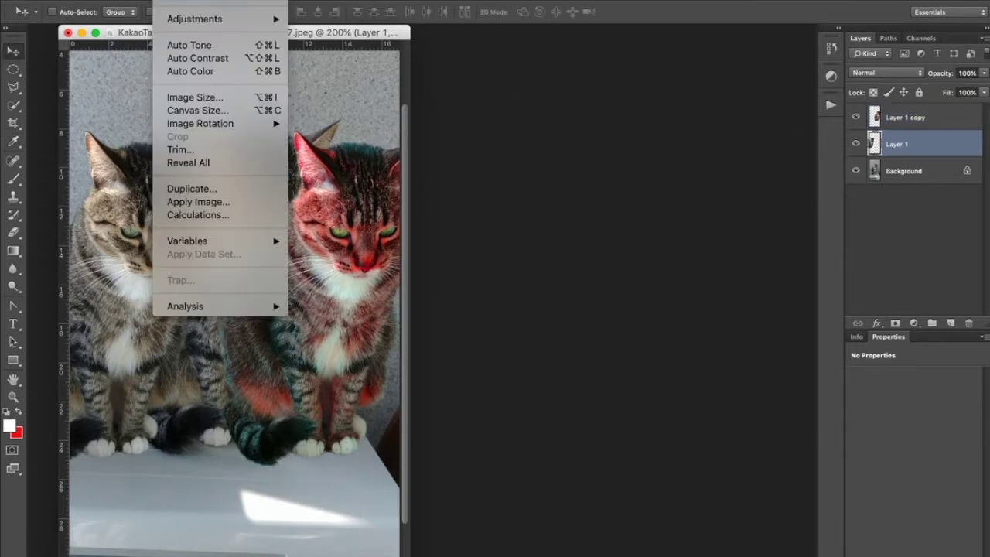
{"action": "mouse_move", "coordinate": [193, 18]}
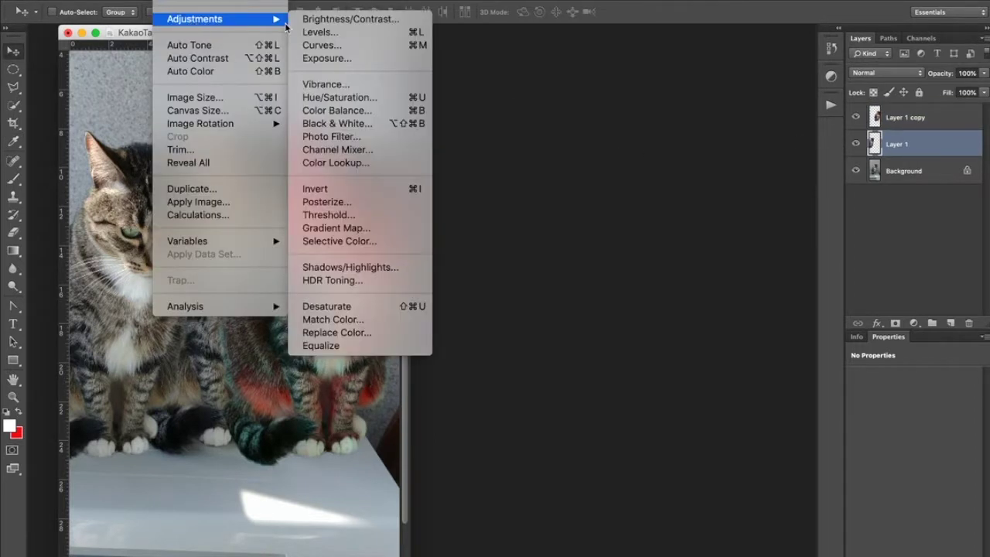
{"action": "left_click", "coordinate": [325, 97]}
{"action": "left_click_drag", "start_coordinate": [560, 198], "coordinate": [740, 214]}
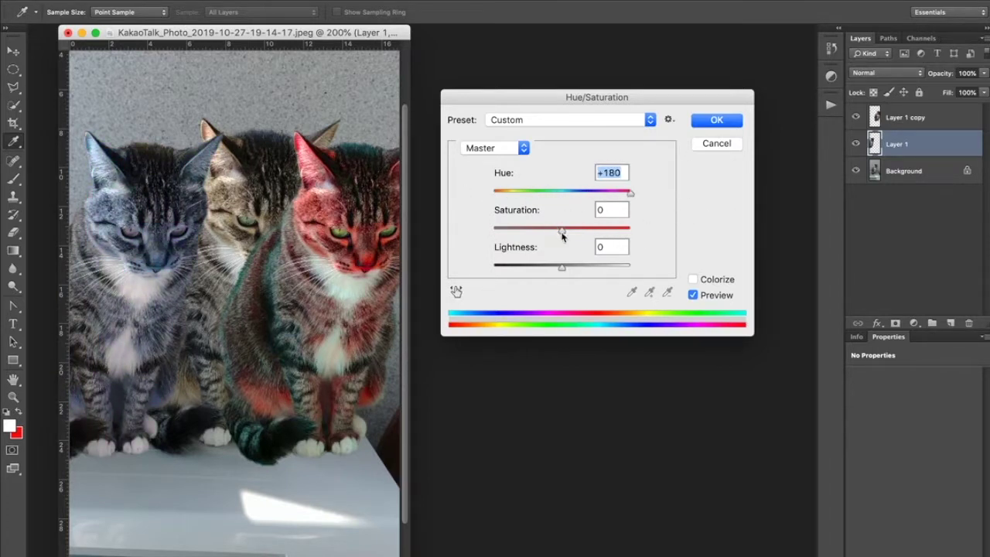
{"action": "left_click_drag", "start_coordinate": [562, 231], "coordinate": [604, 240]}
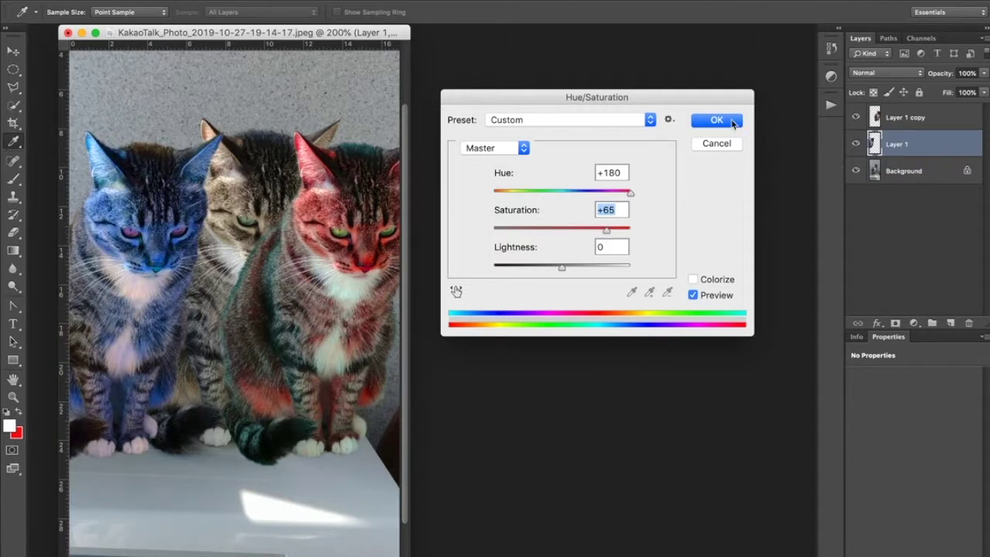
{"action": "left_click", "coordinate": [732, 122]}
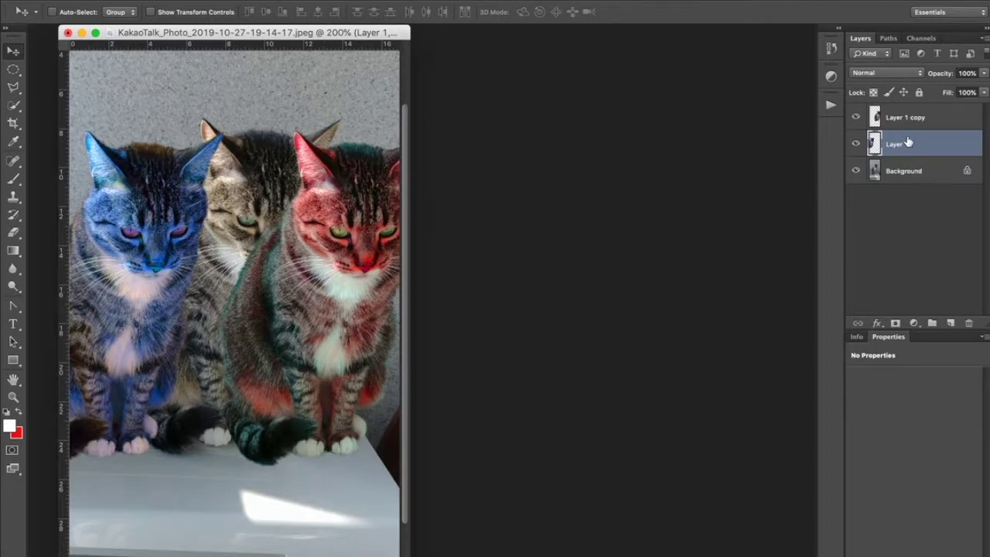
{"action": "left_click", "coordinate": [856, 145]}
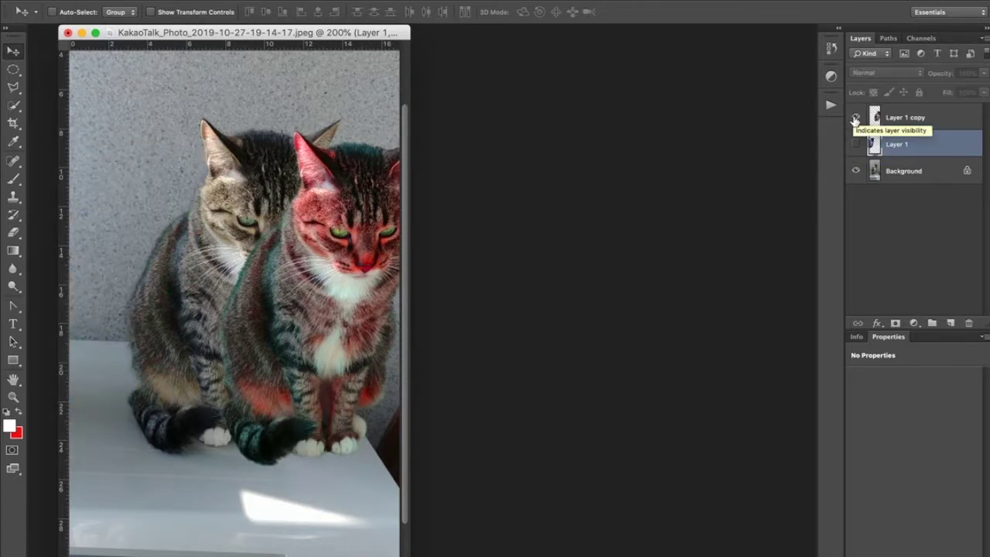
{"action": "left_click", "coordinate": [856, 144]}
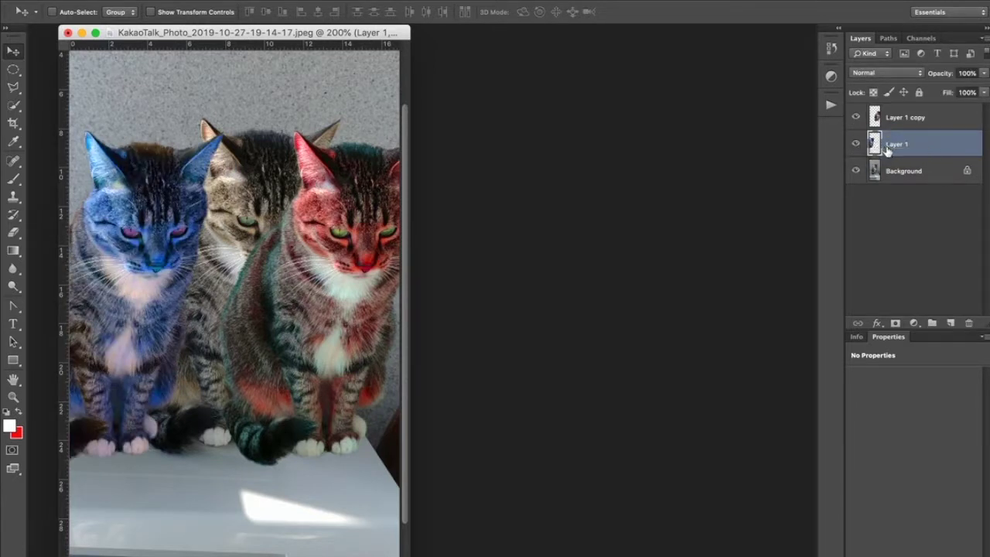
Step: Convert the Background into a regular layer named Layer 0, and move it above the cat layers and back beneath them
{"action": "double_click", "coordinate": [922, 172]}
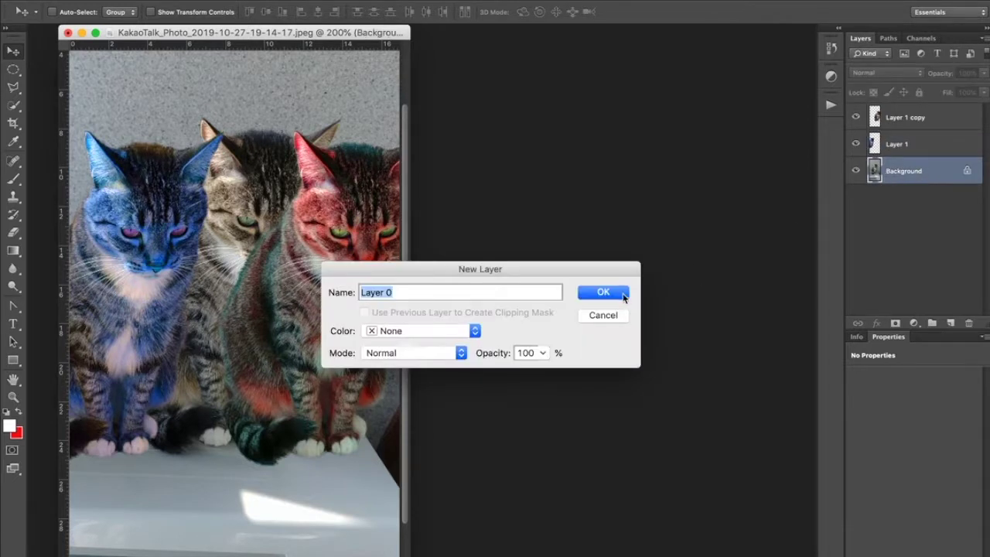
{"action": "left_click", "coordinate": [623, 297]}
{"action": "left_click_drag", "start_coordinate": [941, 167], "coordinate": [942, 113]}
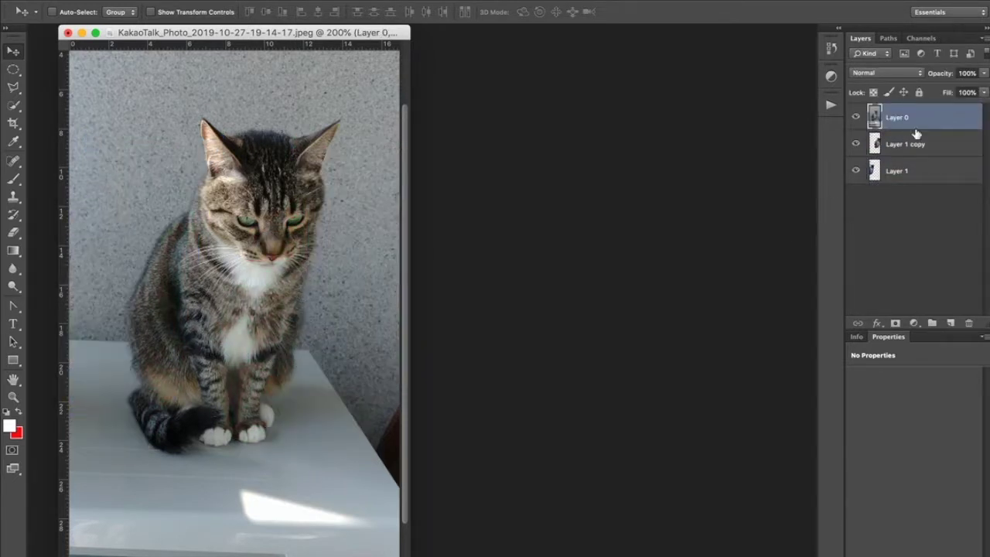
{"action": "left_click_drag", "start_coordinate": [926, 121], "coordinate": [931, 187]}
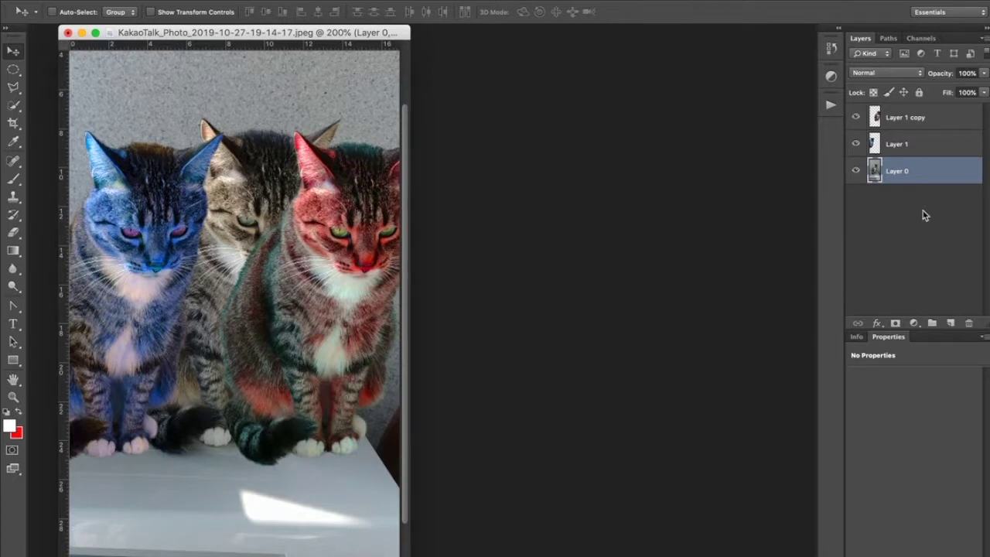
Step: Apply another Hue/Saturation adjustment to Layer 1 with the hue set to -23
{"action": "left_click", "coordinate": [915, 143]}
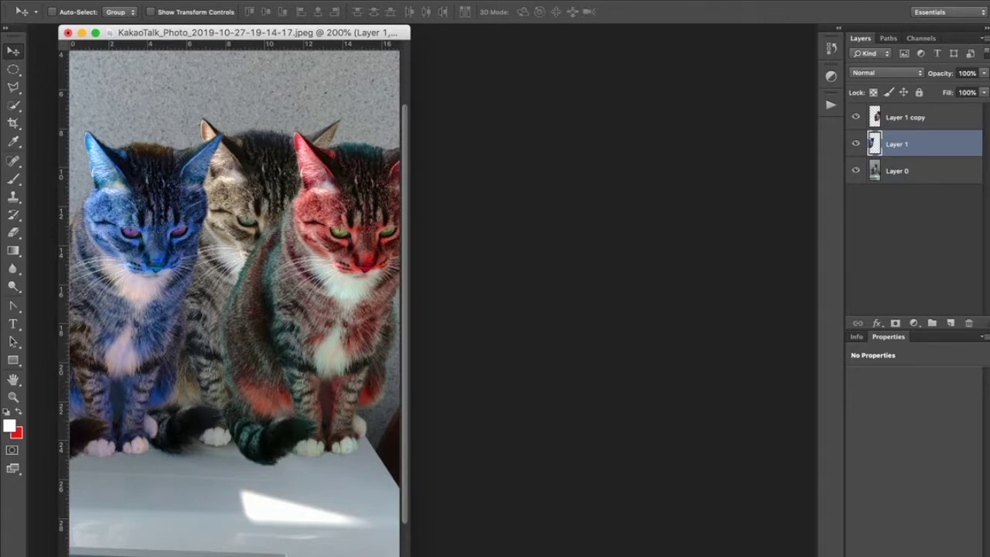
{"action": "left_click", "coordinate": [178, 1]}
{"action": "mouse_move", "coordinate": [198, 24]}
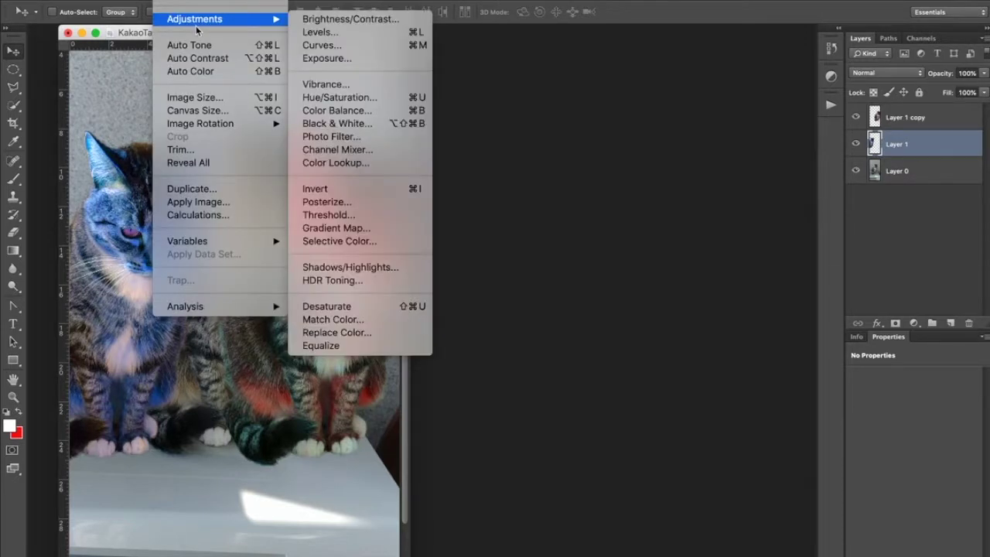
{"action": "left_click", "coordinate": [326, 98]}
{"action": "left_click_drag", "start_coordinate": [562, 200], "coordinate": [546, 197]}
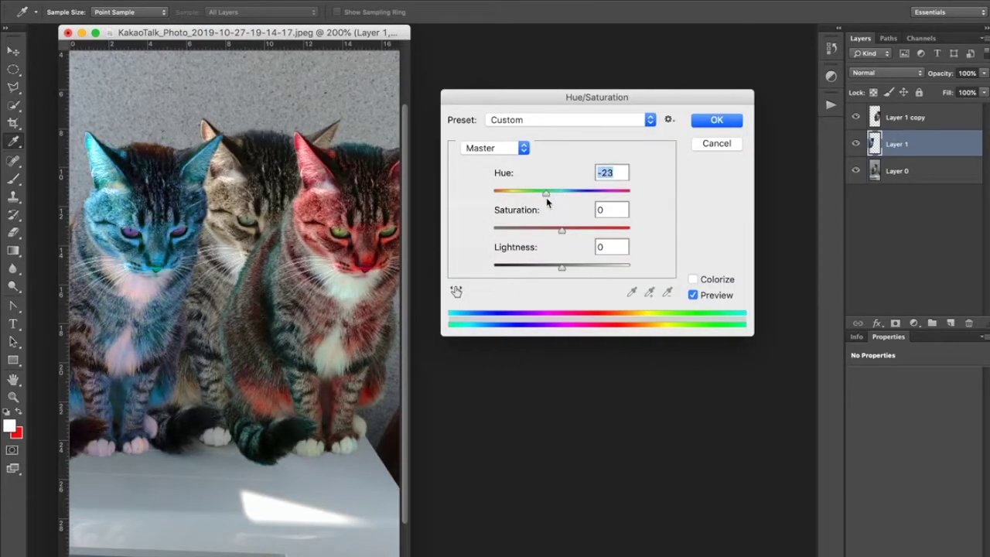
{"action": "left_click", "coordinate": [737, 122]}
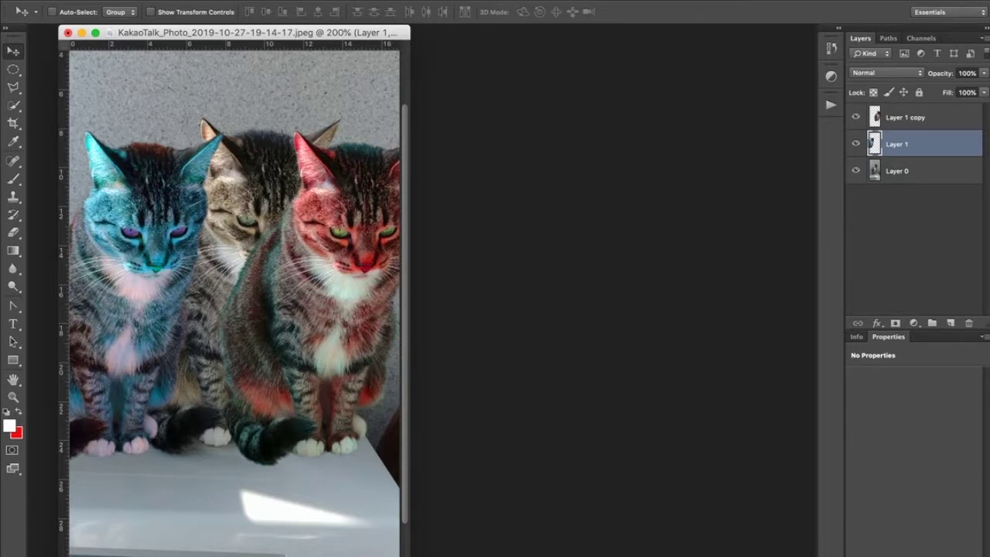
{"action": "left_click", "coordinate": [166, 0]}
{"action": "mouse_move", "coordinate": [205, 23]}
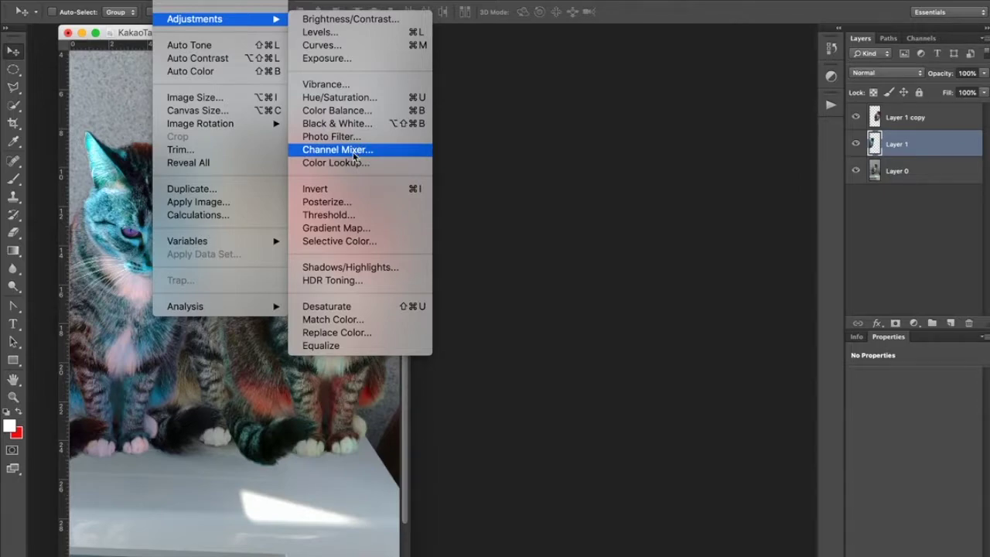
{"action": "left_click", "coordinate": [857, 158]}
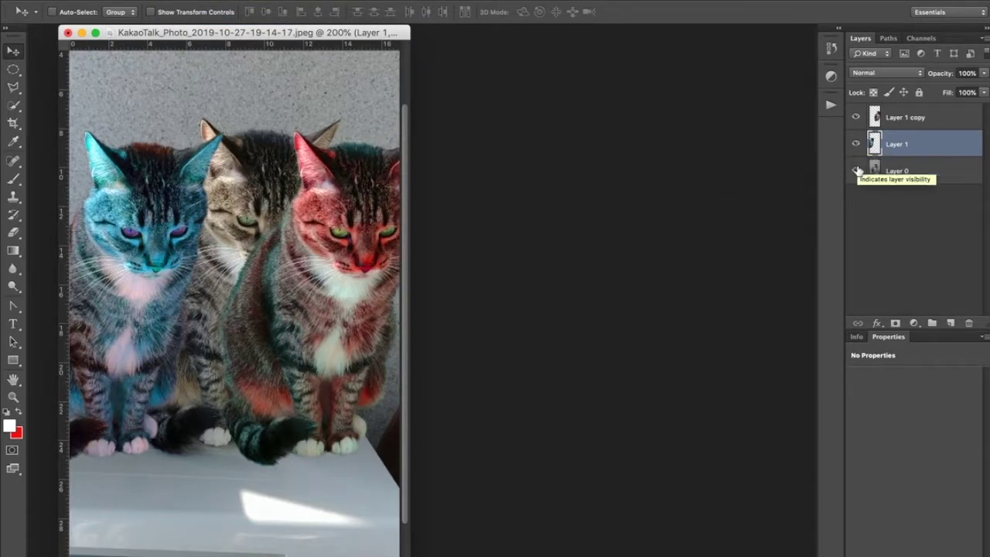
Step: Compare the layers by toggling the visibility of Layer 0, Layer 1 and Layer 1 copy, leaving all three shown
{"action": "left_click", "coordinate": [856, 171]}
{"action": "left_click", "coordinate": [856, 171]}
{"action": "left_click", "coordinate": [857, 143]}
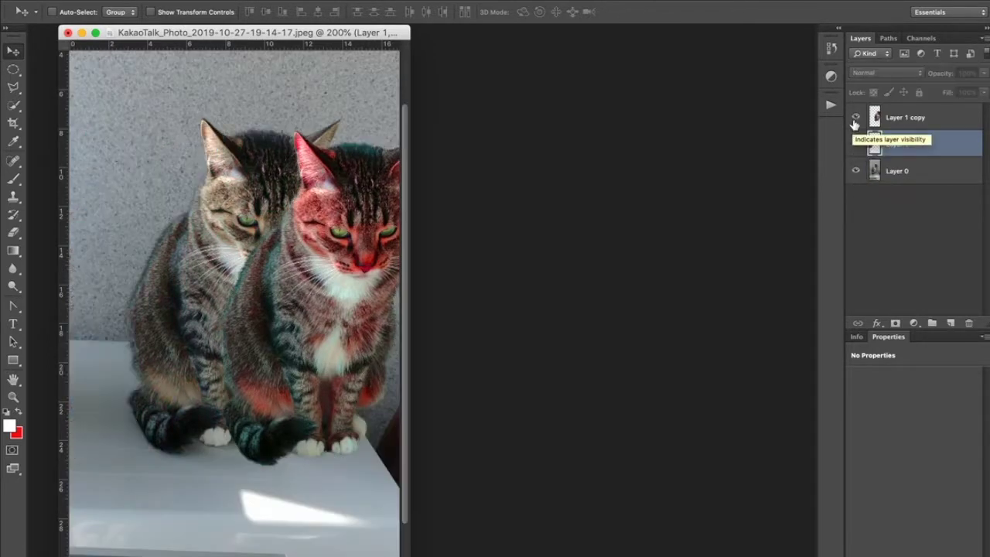
{"action": "left_click", "coordinate": [855, 128]}
{"action": "left_click", "coordinate": [856, 118]}
{"action": "left_click", "coordinate": [855, 144]}
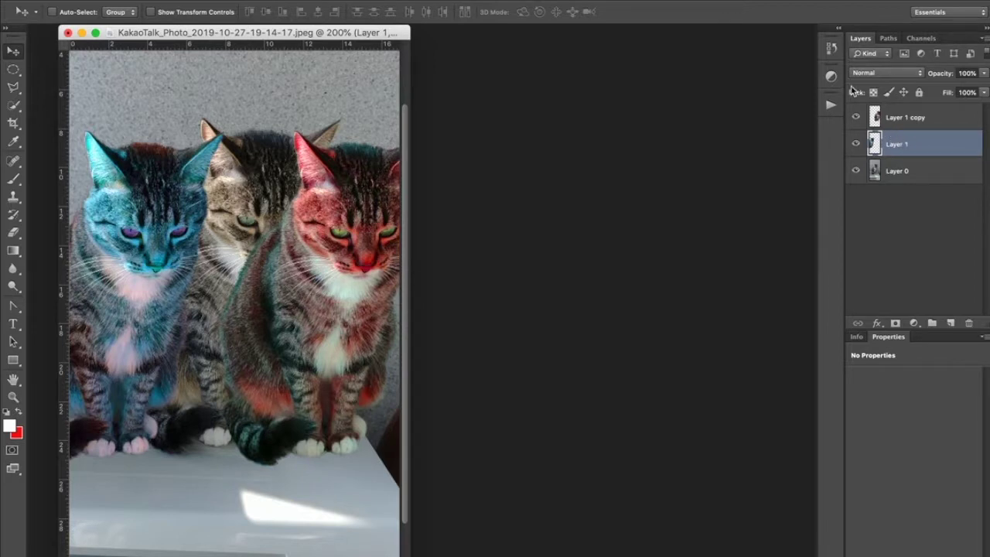
Step: Revert the photo in its history to the last Move state, undoing the Hue/Saturation and layer changes, and deselect all layers
{"action": "left_click", "coordinate": [831, 47]}
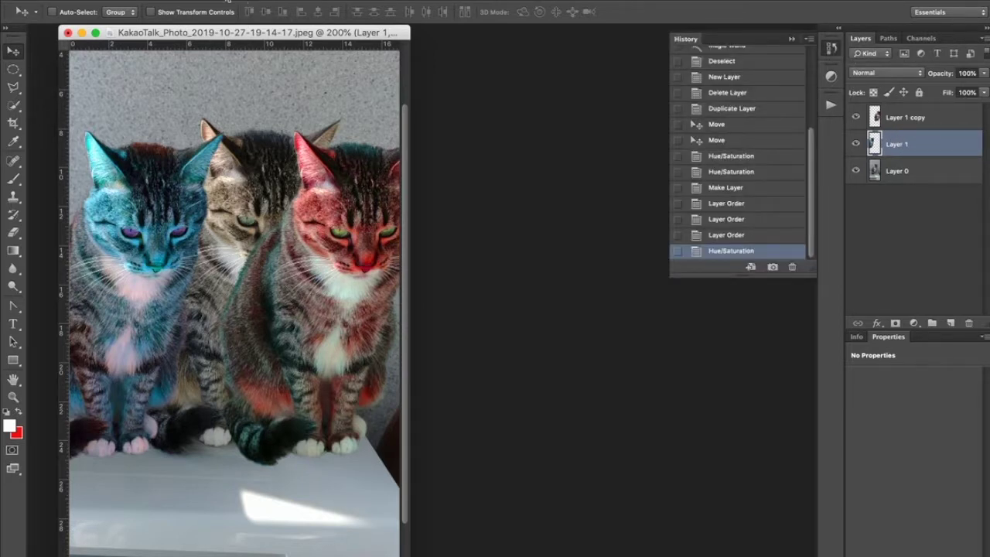
{"action": "left_click", "coordinate": [188, 1]}
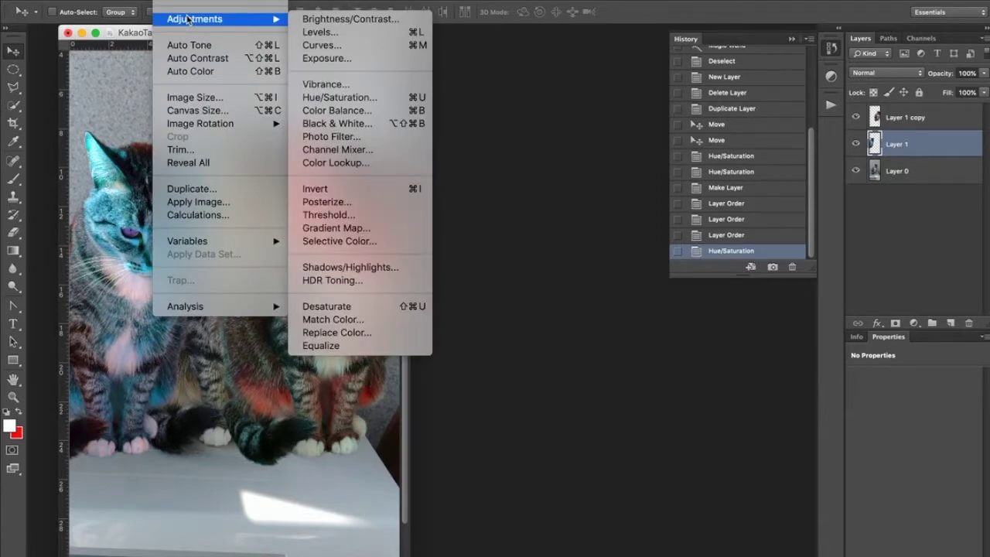
{"action": "key", "text": "Escape"}
{"action": "key", "text": "Escape"}
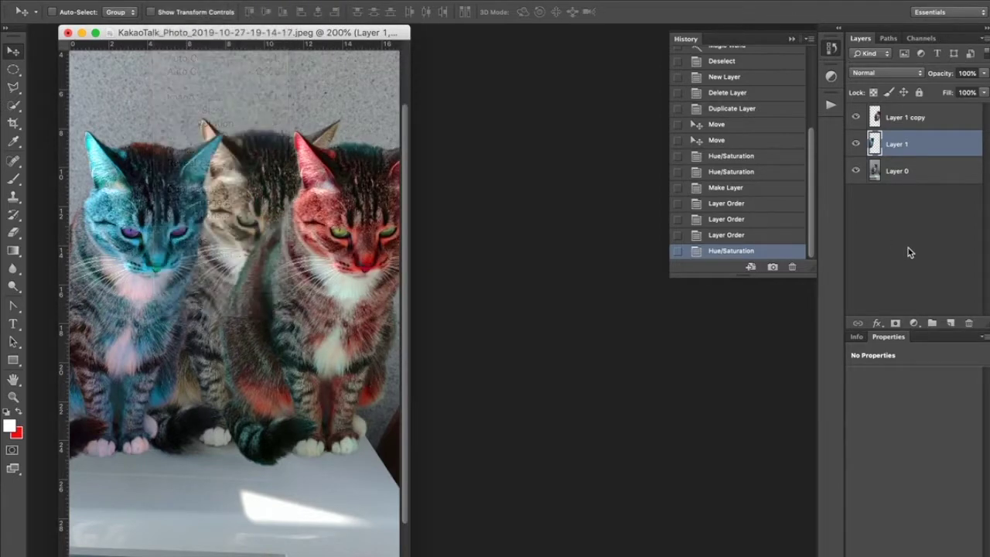
{"action": "scroll", "coordinate": [783, 178], "scroll_direction": "up", "scroll_amount": 1}
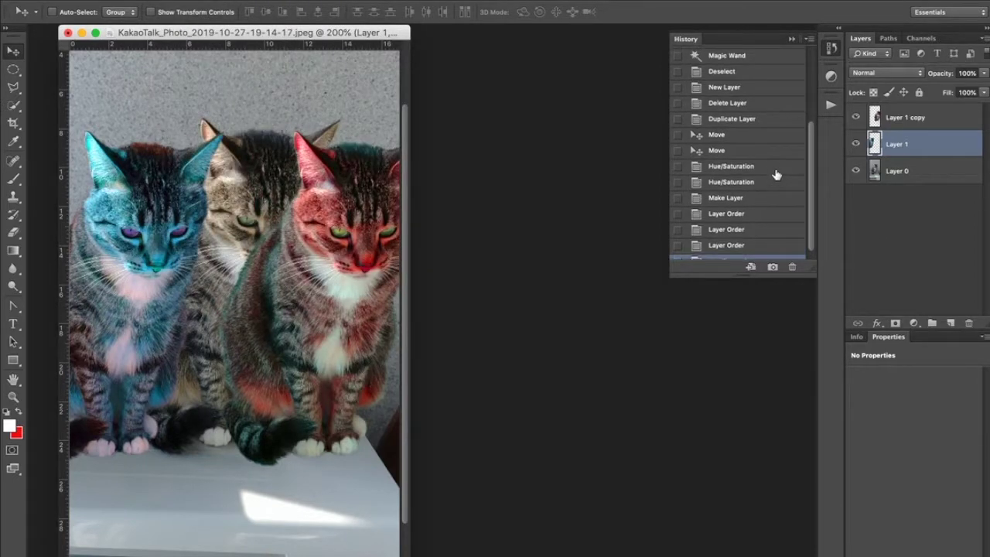
{"action": "left_click", "coordinate": [740, 151]}
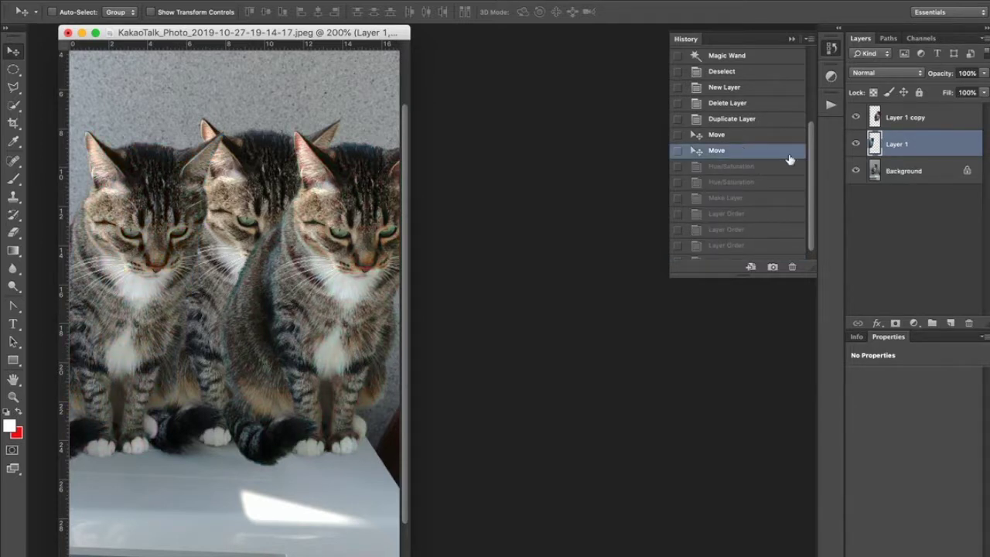
{"action": "left_click", "coordinate": [908, 215]}
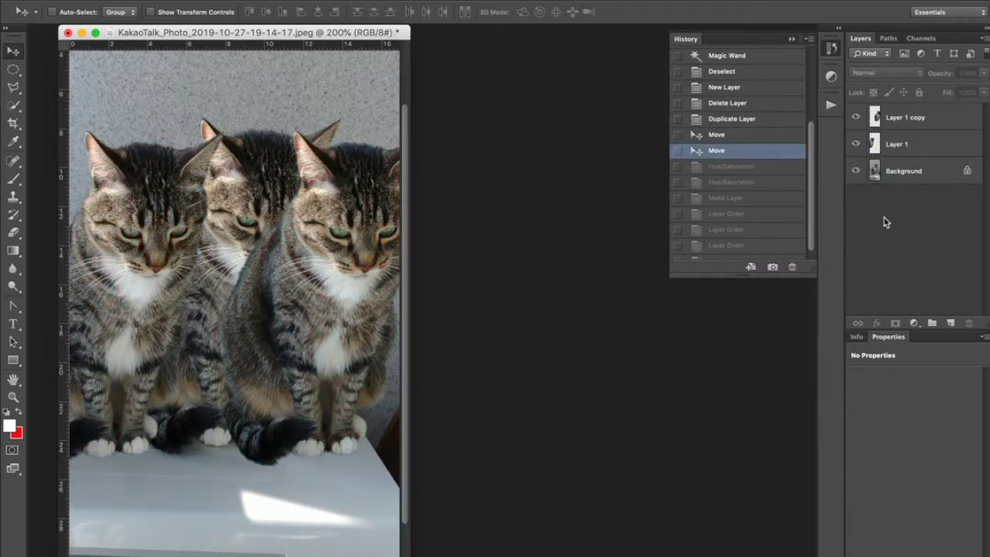
Step: Add a Hue/Saturation adjustment layer above Layer 1 copy and set its hue to +180
{"action": "left_click", "coordinate": [919, 120]}
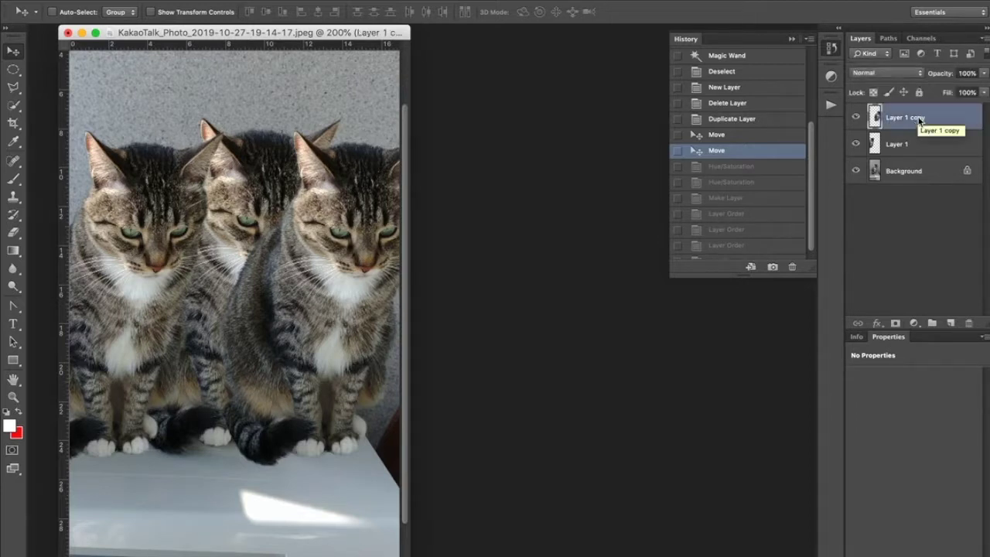
{"action": "left_click", "coordinate": [915, 324]}
{"action": "left_click", "coordinate": [916, 324]}
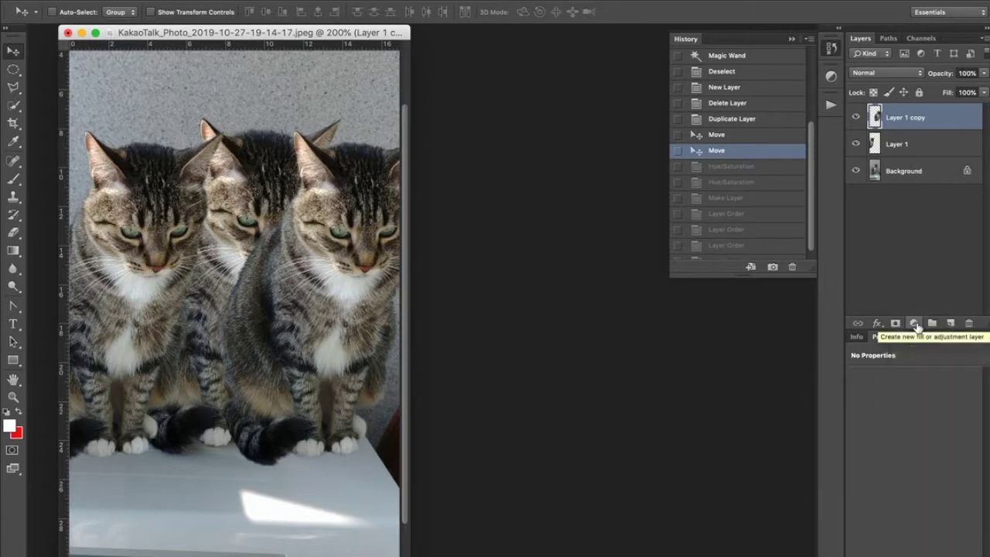
{"action": "left_click", "coordinate": [916, 325]}
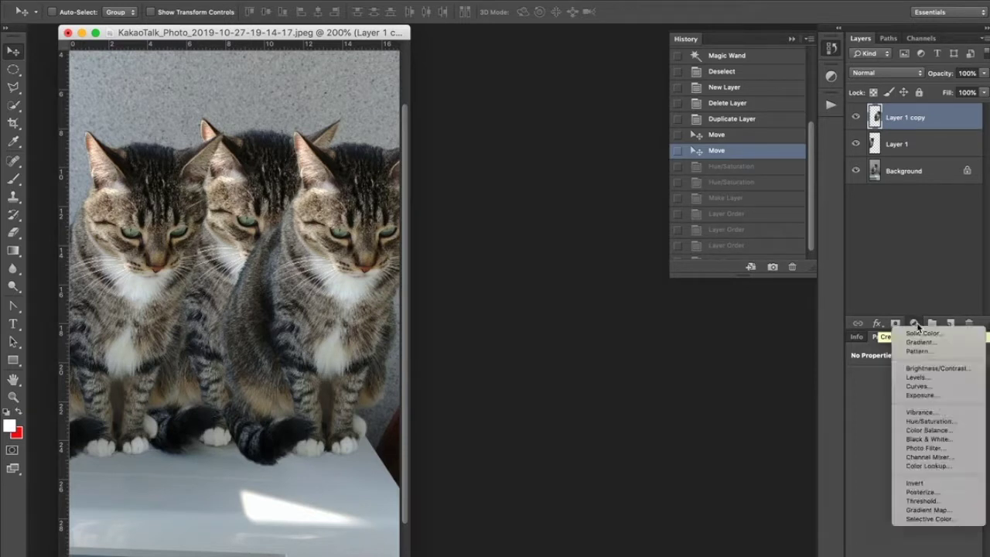
{"action": "left_click", "coordinate": [930, 421]}
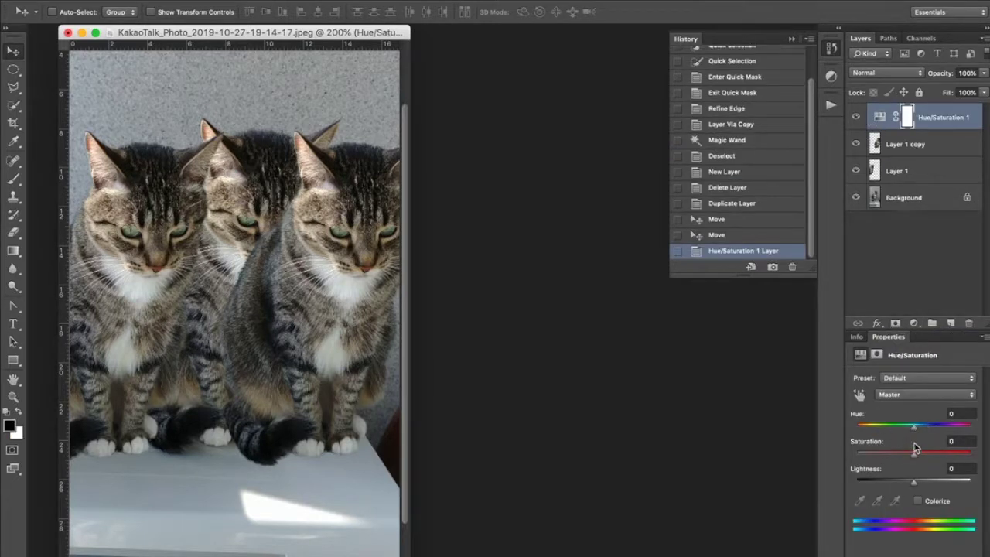
{"action": "left_click_drag", "start_coordinate": [915, 433], "coordinate": [984, 436]}
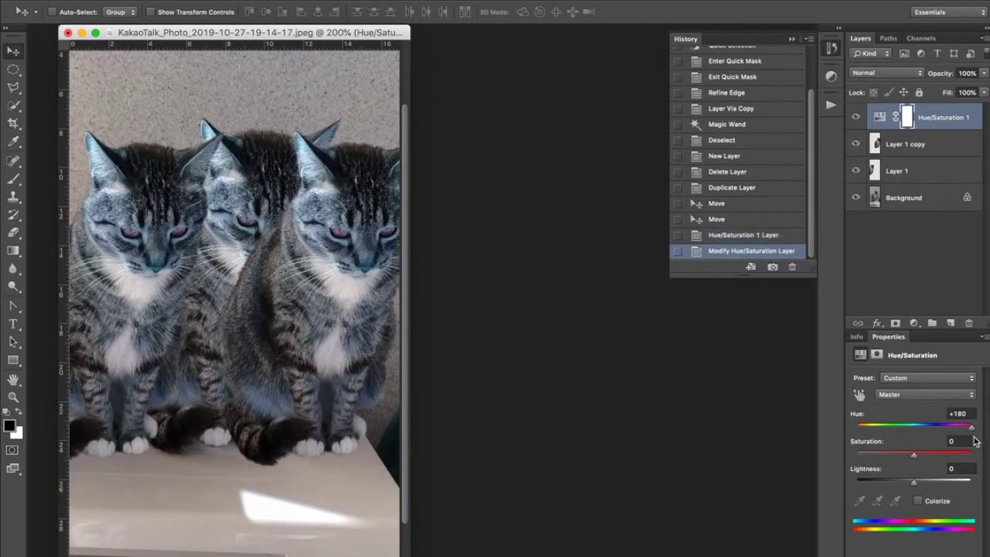
Step: Set the Hue/Saturation adjustment's saturation to +87, move it below Layer 1 copy, and clip it to Layer 1
{"action": "left_click_drag", "start_coordinate": [915, 455], "coordinate": [966, 463]}
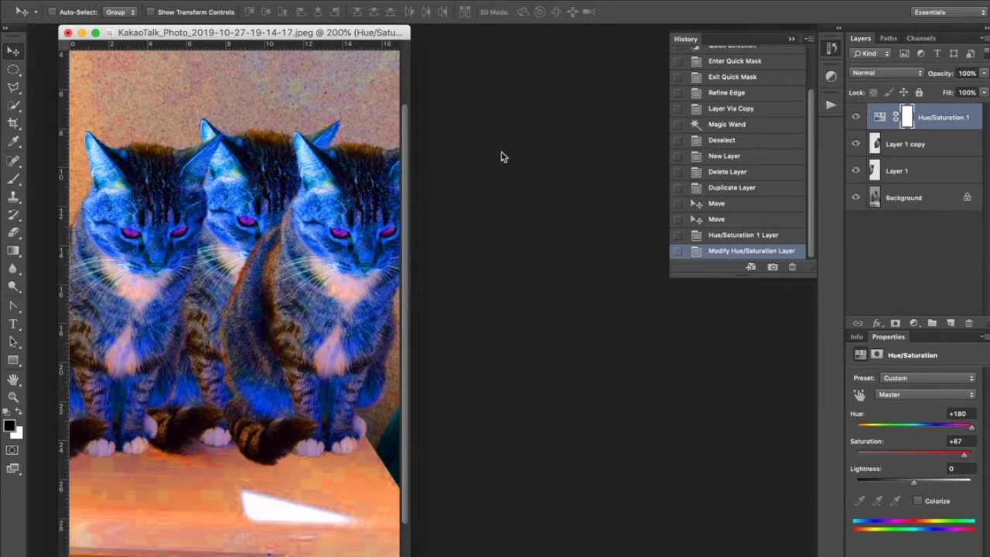
{"action": "left_click_drag", "start_coordinate": [931, 126], "coordinate": [934, 153]}
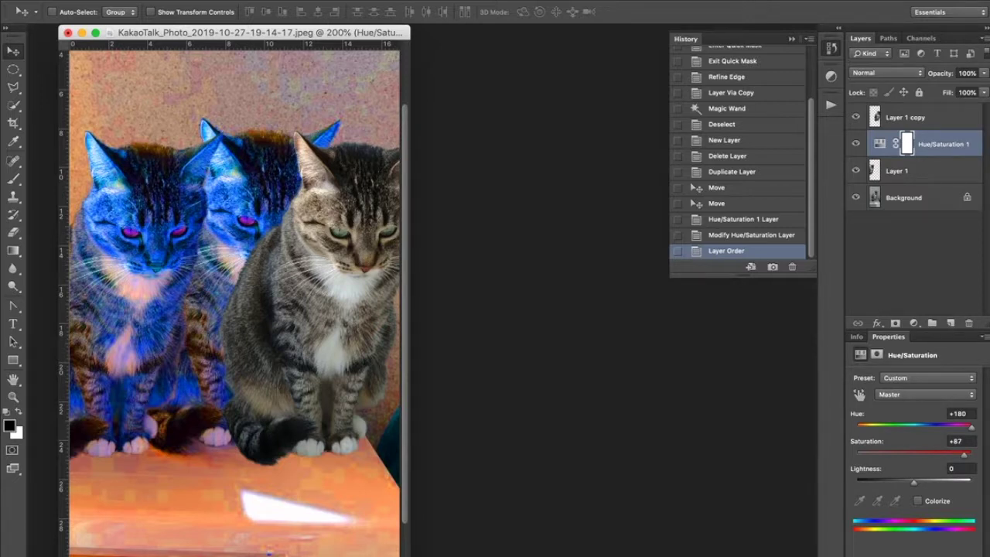
{"action": "key", "text": "super+alt+g"}
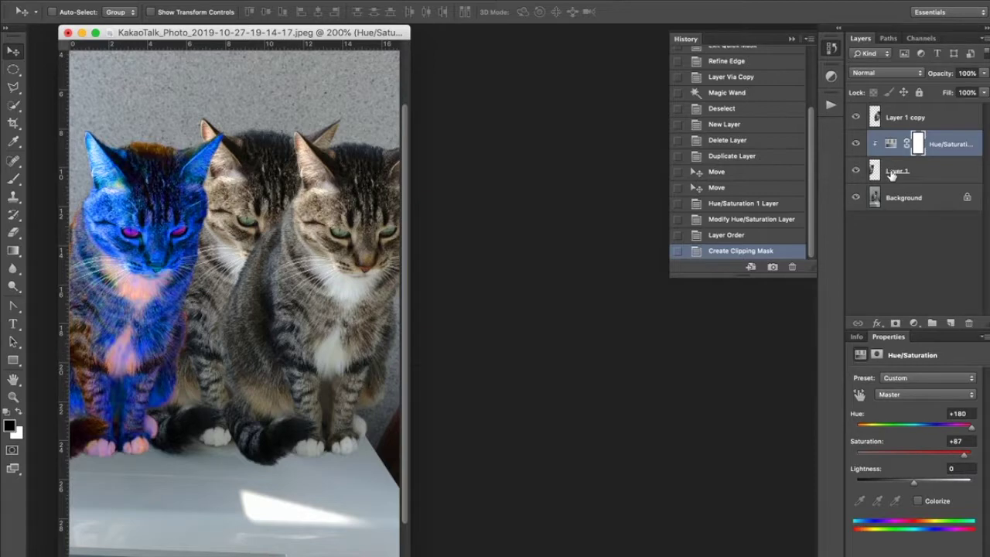
{"action": "left_click", "coordinate": [972, 429]}
{"action": "mouse_move", "coordinate": [971, 430]}
{"action": "left_mouse_down"}
{"action": "mouse_move", "coordinate": [859, 430]}
{"action": "mouse_move", "coordinate": [971, 430]}
{"action": "left_mouse_up"}
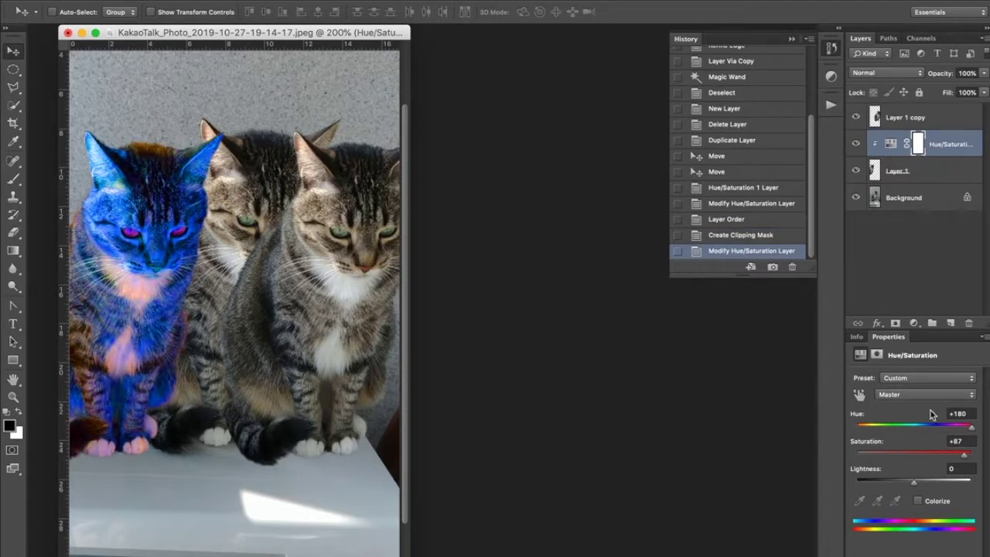
Step: Add a Hue/Saturation adjustment layer above Layer 1 copy with hue -26 and saturation +88, and clip it to Layer 1 copy
{"action": "left_click", "coordinate": [932, 164]}
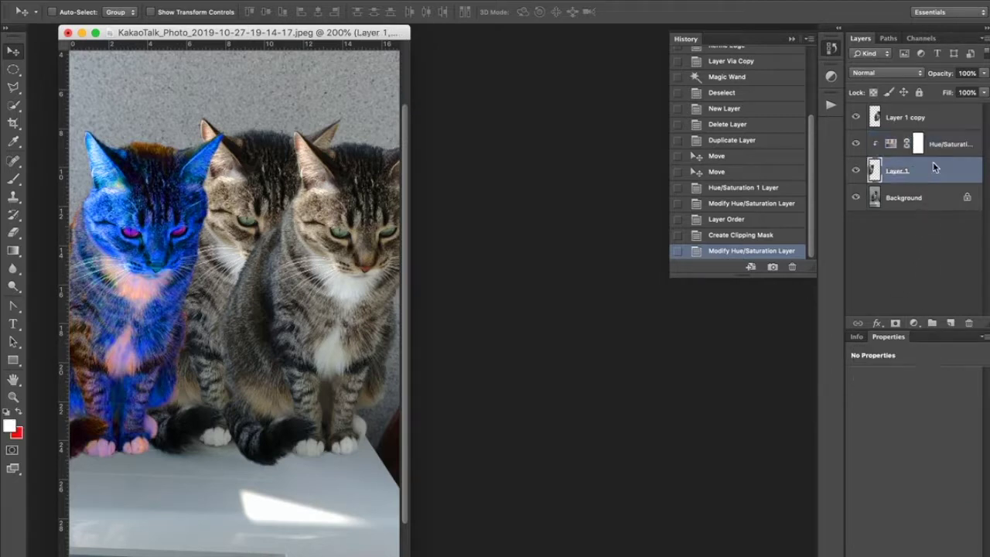
{"action": "left_click", "coordinate": [921, 118]}
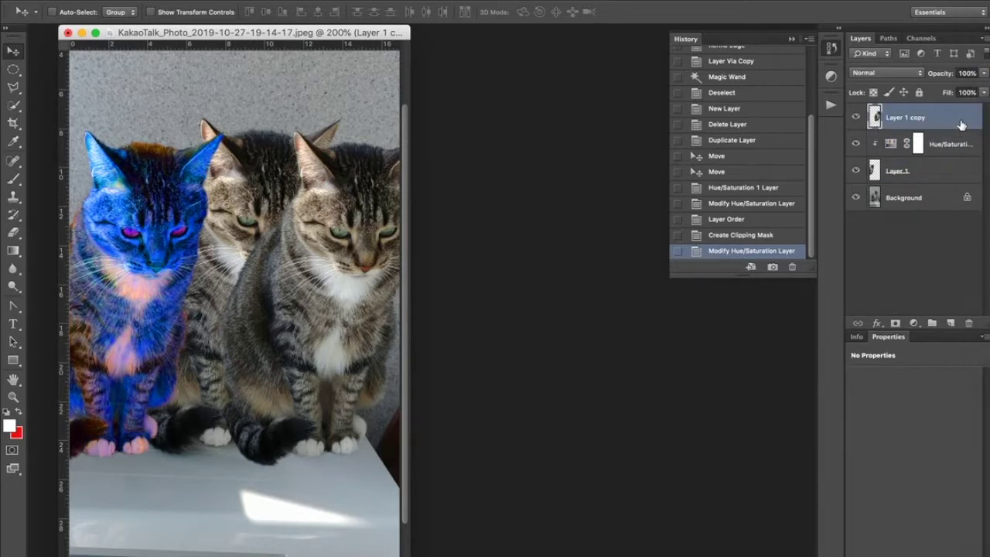
{"action": "left_click", "coordinate": [915, 323]}
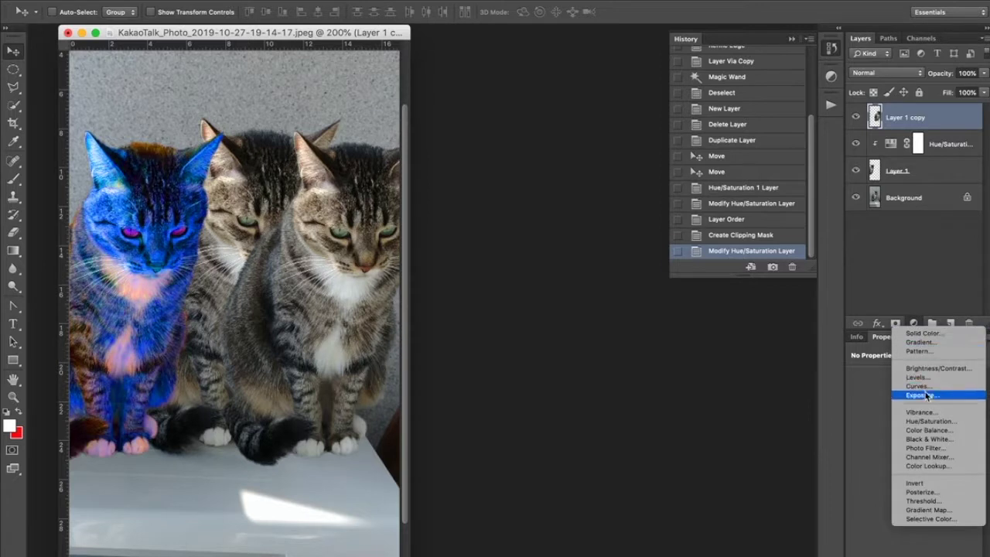
{"action": "left_click", "coordinate": [926, 422]}
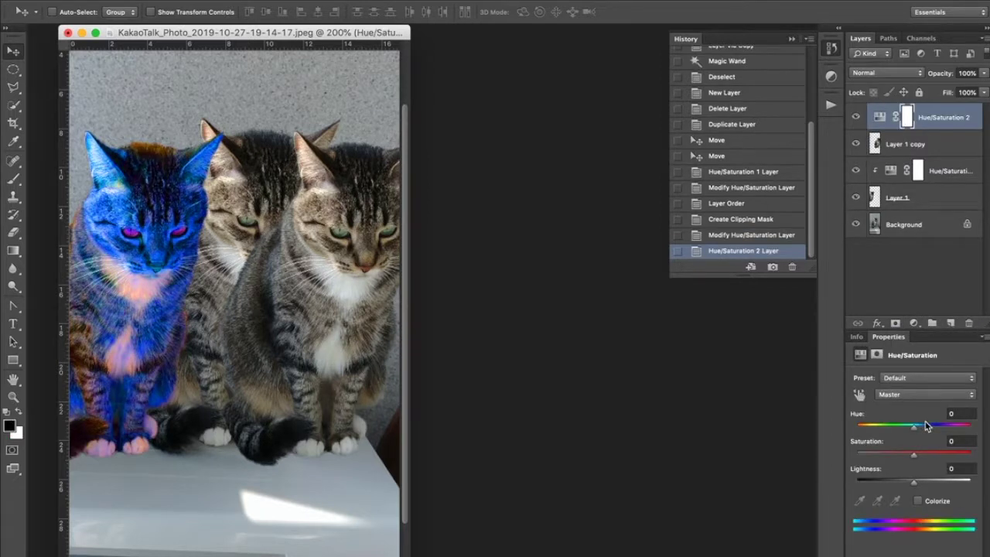
{"action": "left_click_drag", "start_coordinate": [916, 431], "coordinate": [884, 432]}
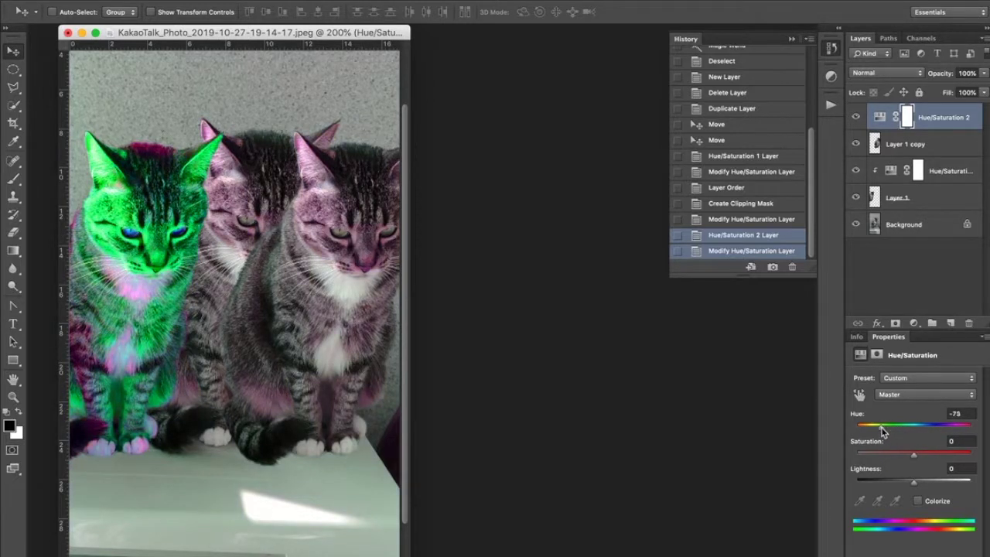
{"action": "left_click_drag", "start_coordinate": [881, 432], "coordinate": [965, 462]}
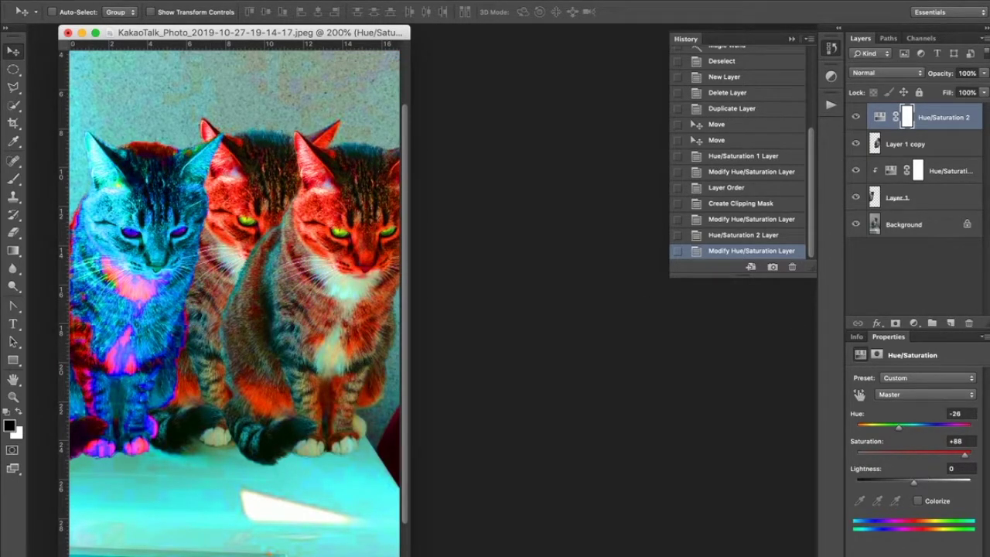
{"action": "key", "text": "super+alt+g"}
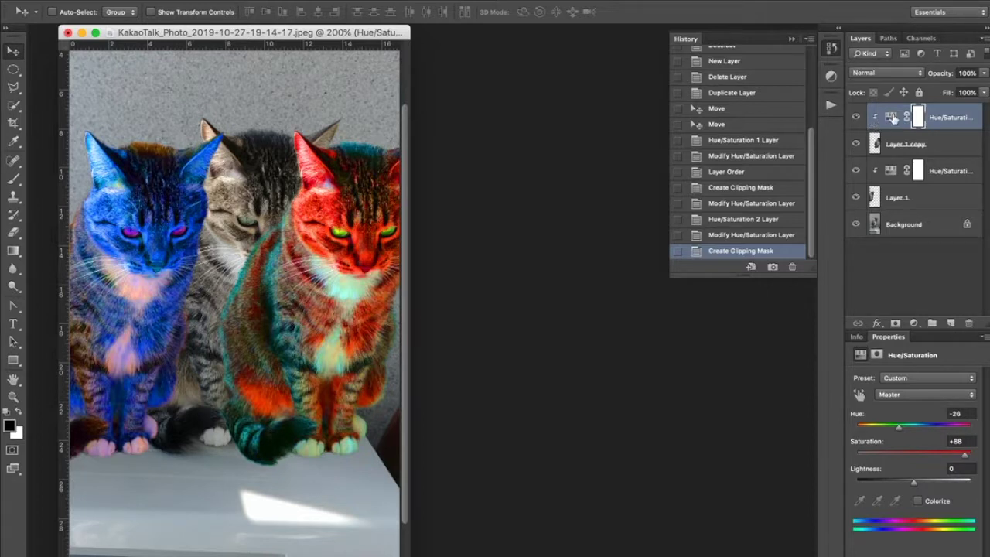
Step: Reduce the saturation to +68 on Layer 1's Hue/Saturation adjustment and to +57 on Layer 1 copy's, and deselect all layers
{"action": "left_click", "coordinate": [915, 203]}
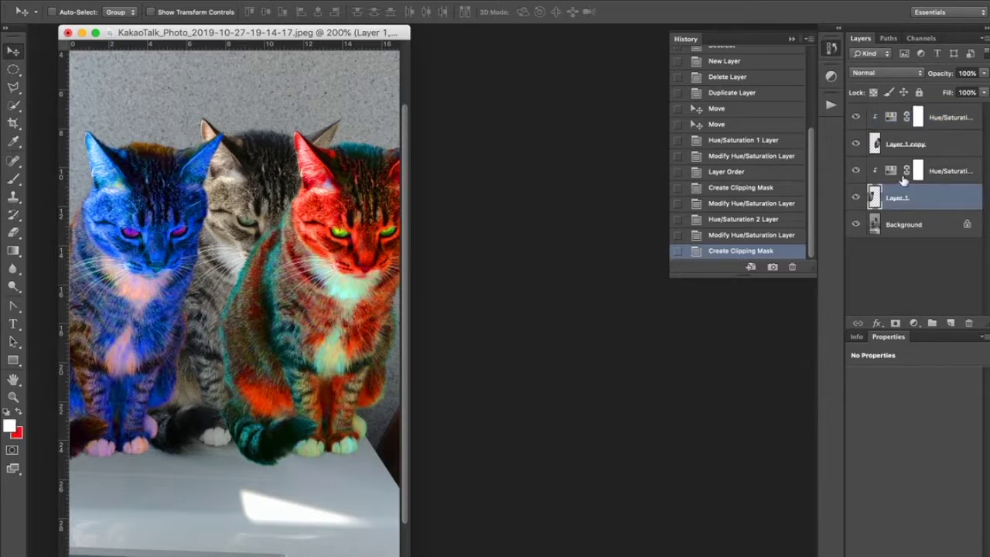
{"action": "left_click", "coordinate": [889, 174]}
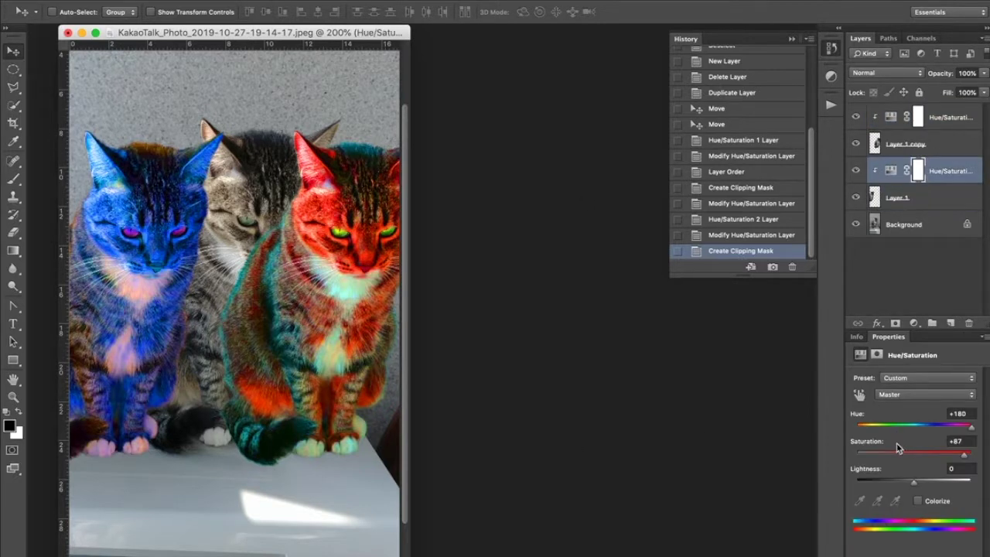
{"action": "left_click_drag", "start_coordinate": [962, 458], "coordinate": [954, 461]}
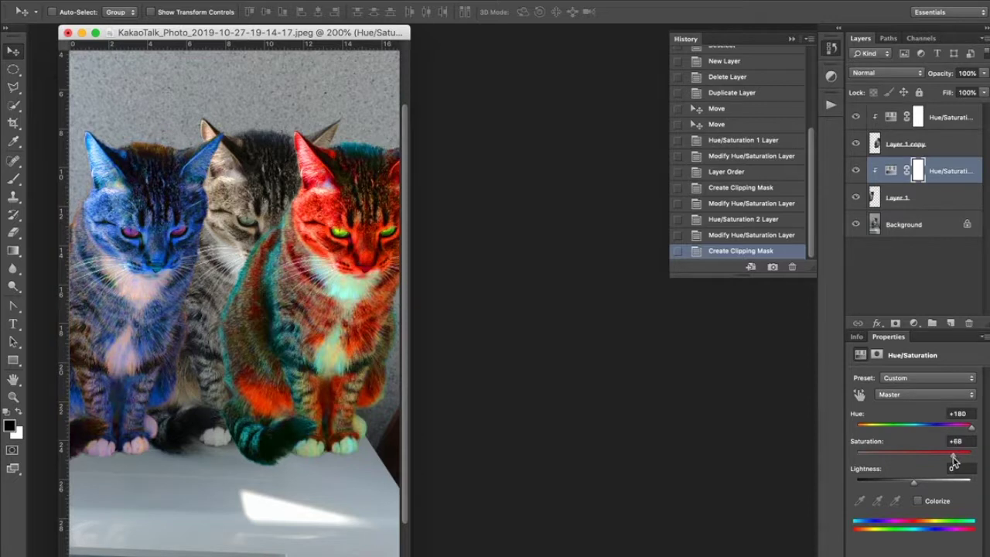
{"action": "left_click", "coordinate": [902, 122]}
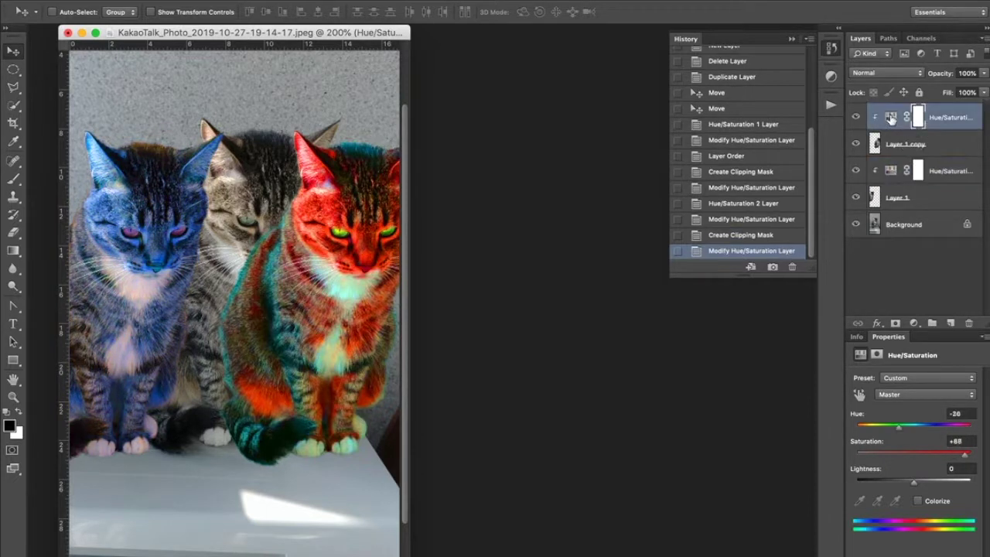
{"action": "left_click_drag", "start_coordinate": [966, 461], "coordinate": [947, 463]}
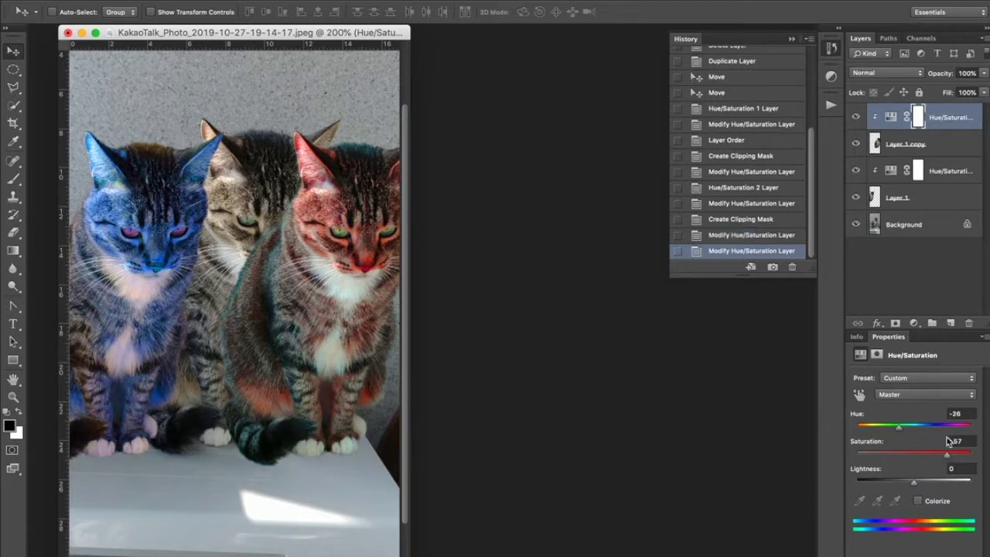
{"action": "left_click", "coordinate": [943, 277]}
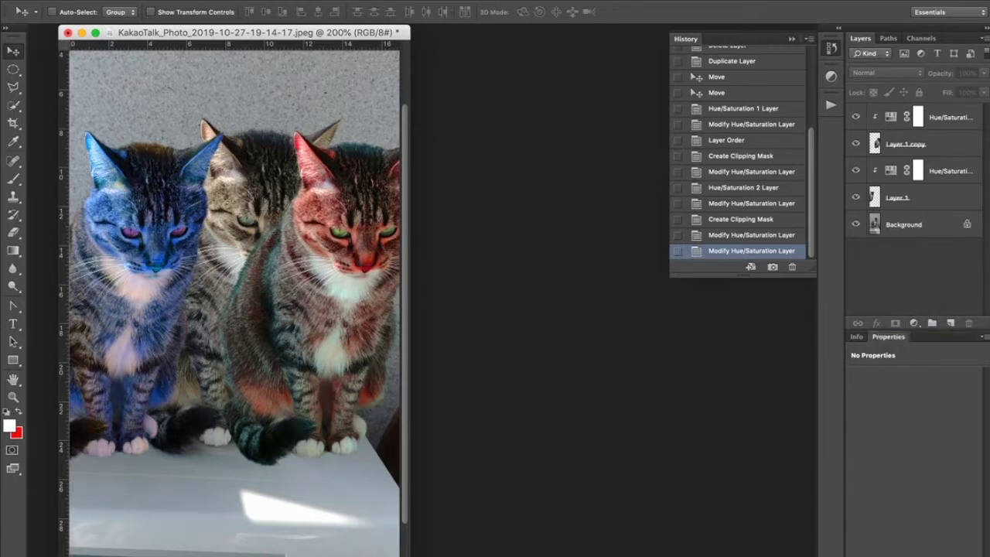
{"action": "left_click", "coordinate": [179, 0]}
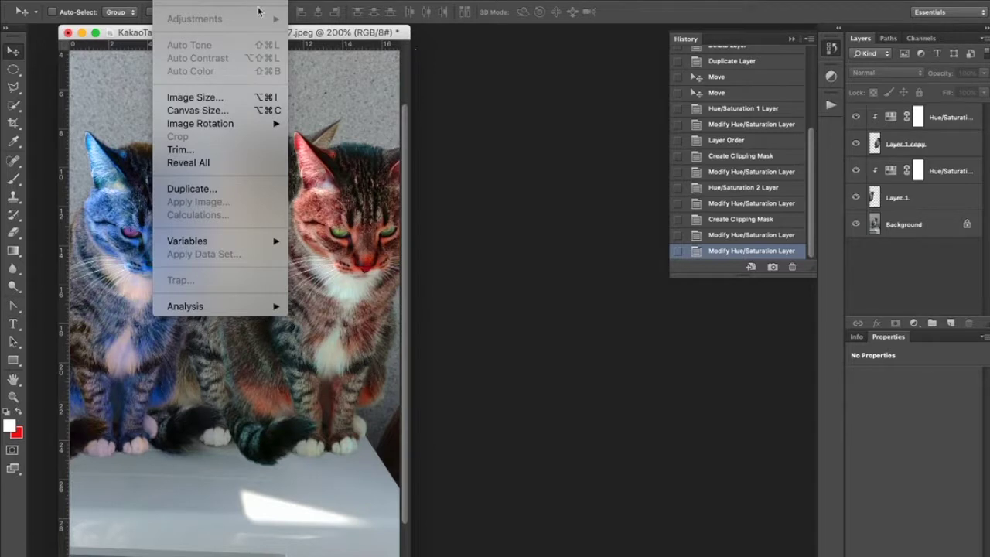
{"action": "left_click", "coordinate": [962, 308]}
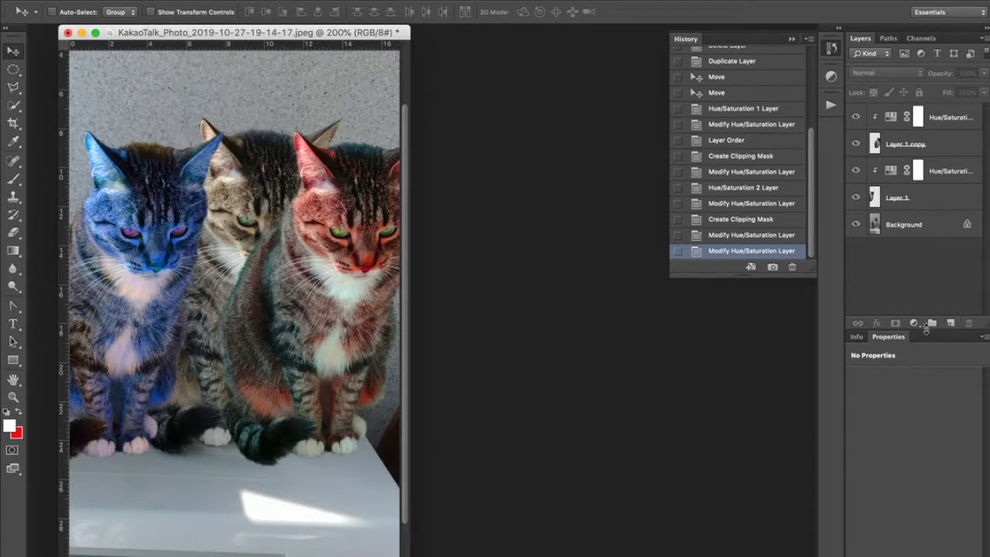
{"action": "left_click", "coordinate": [914, 323]}
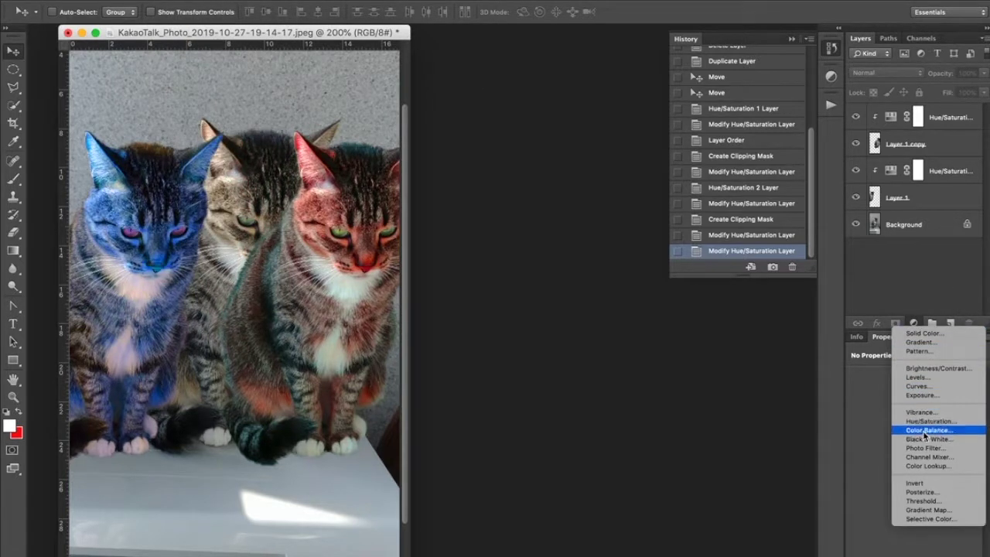
{"action": "left_click", "coordinate": [916, 294]}
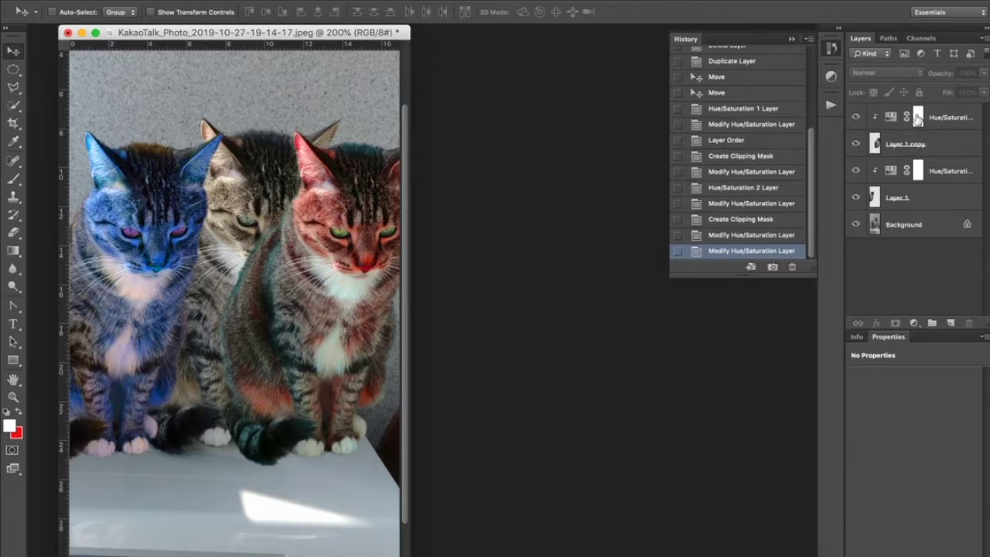
Step: On the mask of Layer 1 copy's Hue/Saturation adjustment, paint black over the left cat's head with a size 175 brush at 19% opacity
{"action": "left_click", "coordinate": [917, 117]}
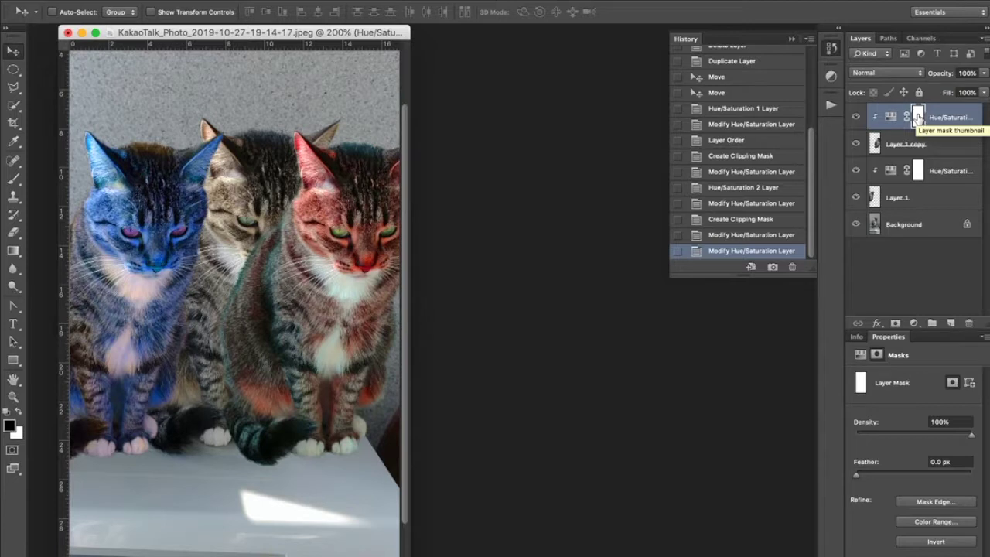
{"action": "left_click", "coordinate": [13, 179]}
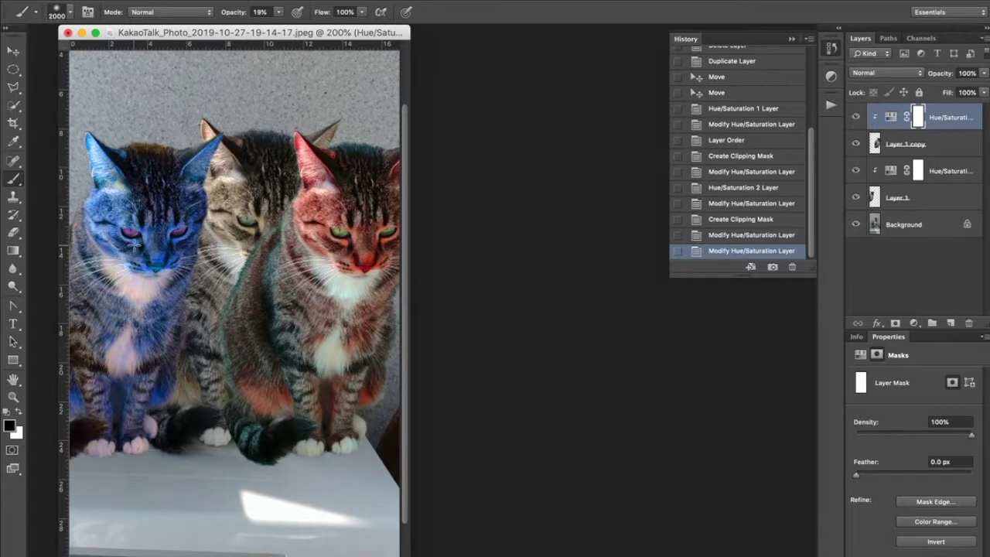
{"action": "key", "text": "bracketleft"}
{"action": "key", "text": "bracketleft"}
{"action": "key", "text": "bracketleft"}
{"action": "key", "text": "bracketleft"}
{"action": "key", "text": "bracketleft"}
{"action": "key", "text": "bracketleft"}
{"action": "key", "text": "bracketleft"}
{"action": "key", "text": "bracketleft"}
{"action": "key", "text": "bracketleft"}
{"action": "key", "text": "bracketleft"}
{"action": "key", "text": "bracketleft"}
{"action": "key", "text": "bracketleft"}
{"action": "left_click_drag", "start_coordinate": [159, 220], "coordinate": [156, 166]}
{"action": "left_click_drag", "start_coordinate": [154, 180], "coordinate": [171, 207]}
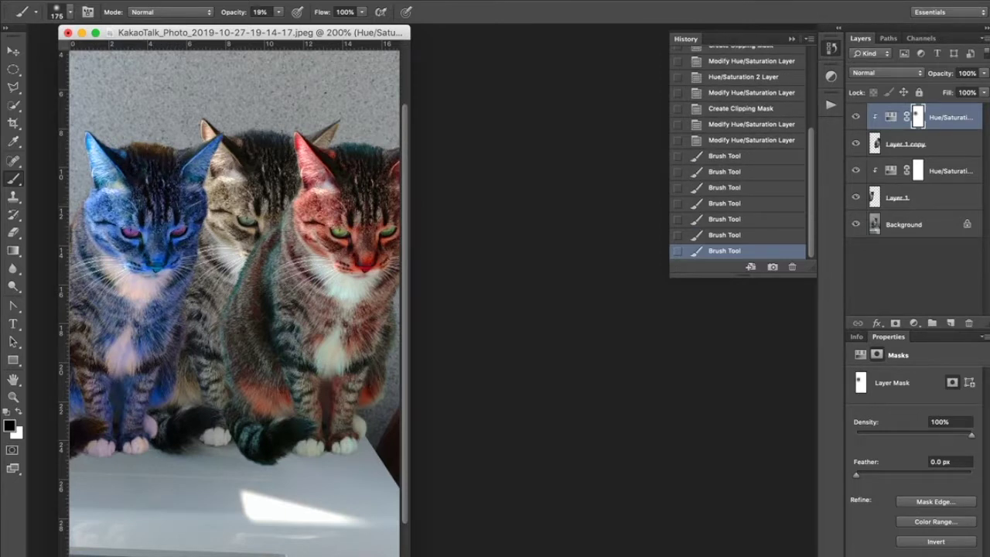
Step: Raise the brush opacity to 100% and paint black on the same mask over the left and right cats' heads
{"action": "left_click_drag", "start_coordinate": [230, 13], "coordinate": [302, 14]}
{"action": "left_click", "coordinate": [180, 194]}
{"action": "mouse_move", "coordinate": [159, 189]}
{"action": "left_mouse_down"}
{"action": "mouse_move", "coordinate": [163, 205]}
{"action": "mouse_move", "coordinate": [170, 201]}
{"action": "mouse_move", "coordinate": [155, 220]}
{"action": "left_mouse_up"}
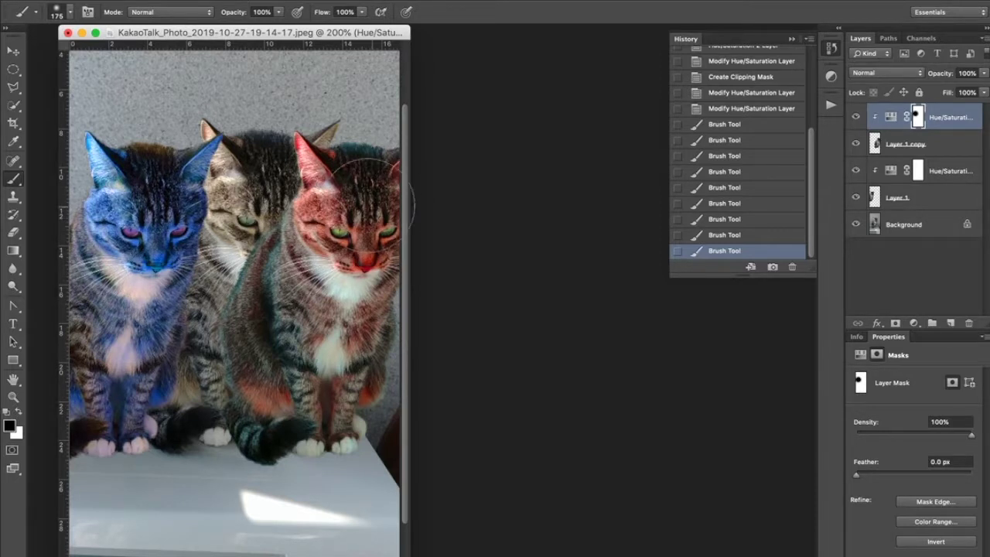
{"action": "mouse_move", "coordinate": [372, 203]}
{"action": "left_mouse_down"}
{"action": "mouse_move", "coordinate": [358, 241]}
{"action": "mouse_move", "coordinate": [368, 189]}
{"action": "mouse_move", "coordinate": [337, 185]}
{"action": "mouse_move", "coordinate": [350, 218]}
{"action": "left_mouse_up"}
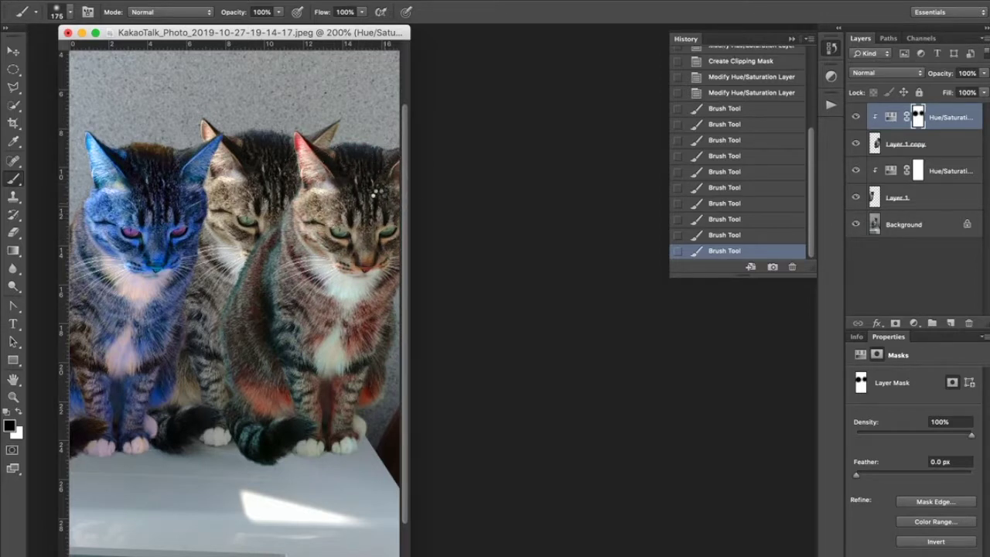
{"action": "left_click", "coordinate": [355, 215]}
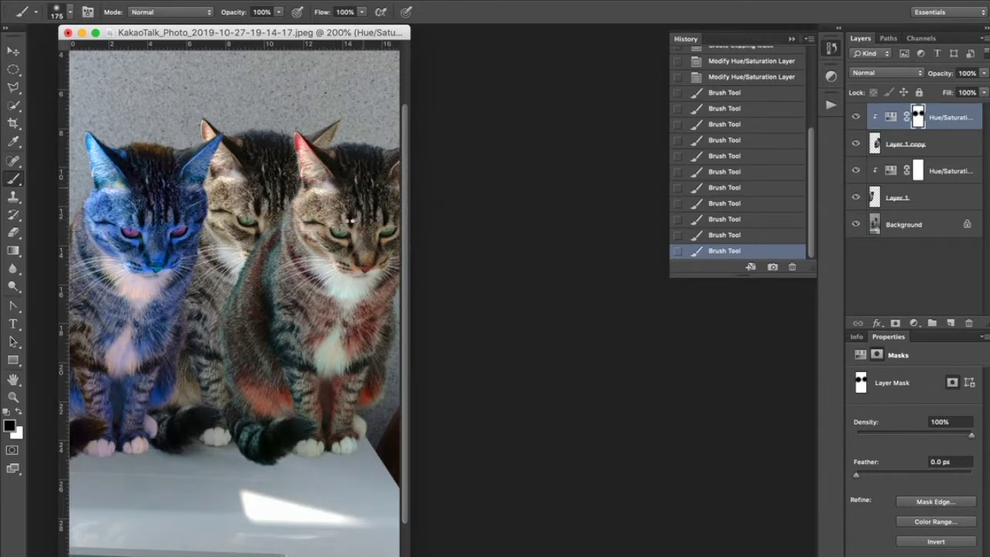
{"action": "left_click", "coordinate": [323, 172]}
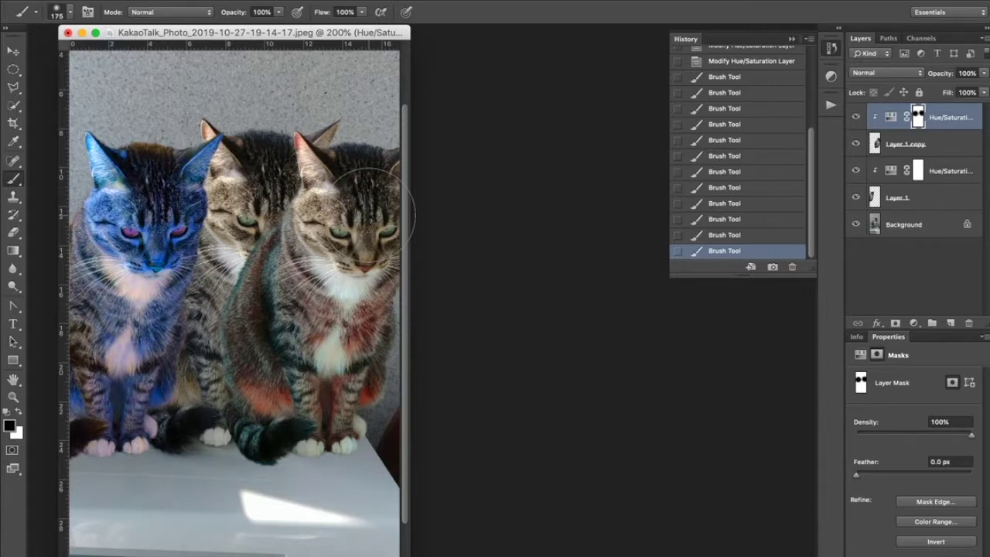
Step: Switch the brush to white and paint the mask over the right cat's head to bring back its red colouring
{"action": "key", "text": "x"}
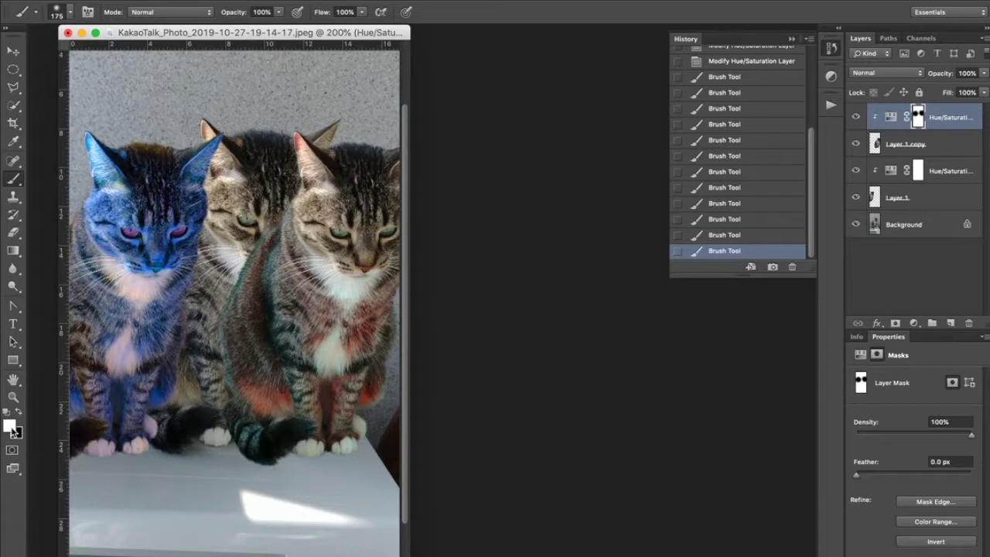
{"action": "mouse_move", "coordinate": [415, 166]}
{"action": "left_mouse_down"}
{"action": "mouse_move", "coordinate": [371, 174]}
{"action": "mouse_move", "coordinate": [367, 210]}
{"action": "mouse_move", "coordinate": [340, 176]}
{"action": "left_mouse_up"}
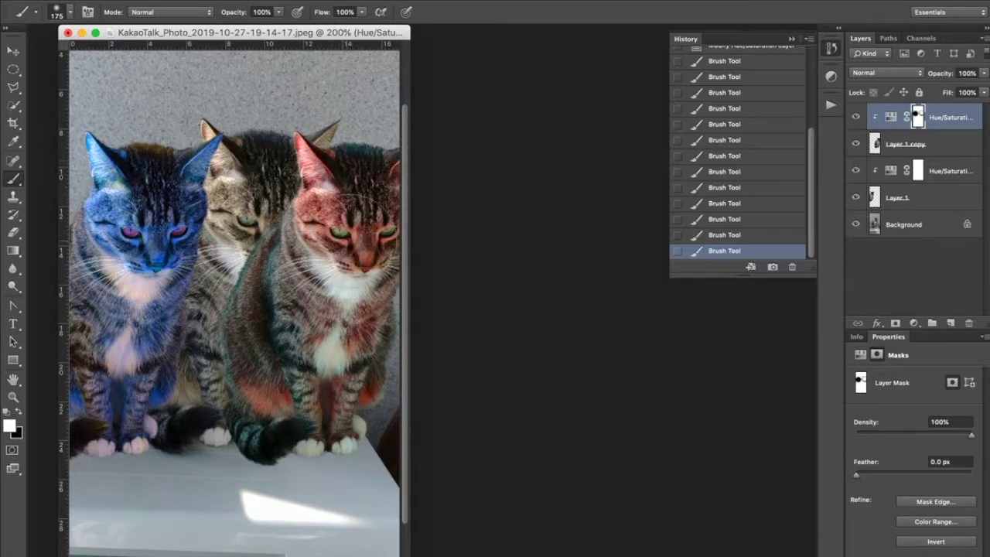
{"action": "mouse_move", "coordinate": [368, 219]}
{"action": "left_mouse_down"}
{"action": "mouse_move", "coordinate": [365, 193]}
{"action": "mouse_move", "coordinate": [387, 203]}
{"action": "left_mouse_up"}
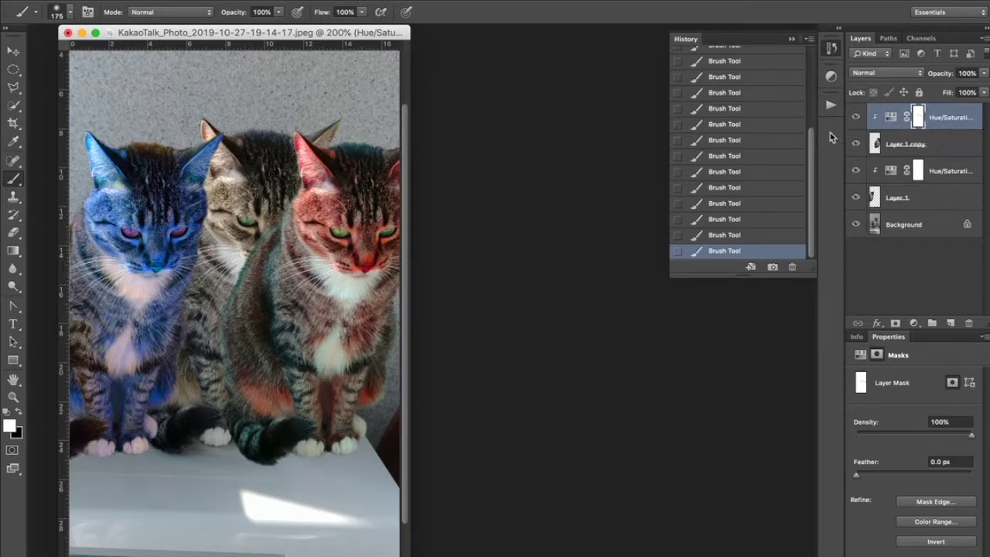
Step: Switch the brush back to black and mask the colour adjustment off the right cat's body and tail
{"action": "key", "text": "x"}
{"action": "left_click_drag", "start_coordinate": [316, 369], "coordinate": [258, 347]}
{"action": "left_click_drag", "start_coordinate": [269, 428], "coordinate": [249, 434]}
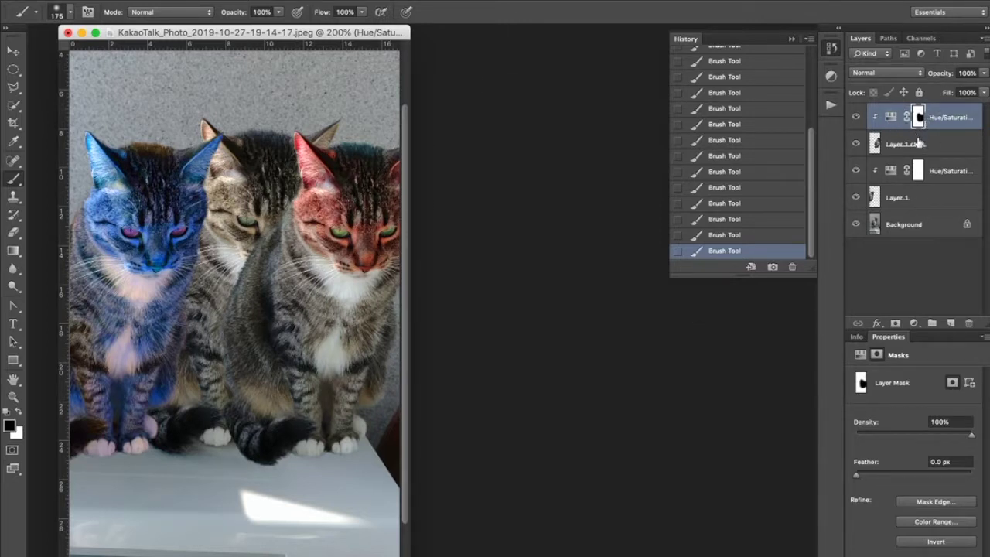
Step: On Layer 1's Hue/Saturation mask, paint black over the left cat's body and tail, and restore the blue on its face with white
{"action": "left_click", "coordinate": [918, 171]}
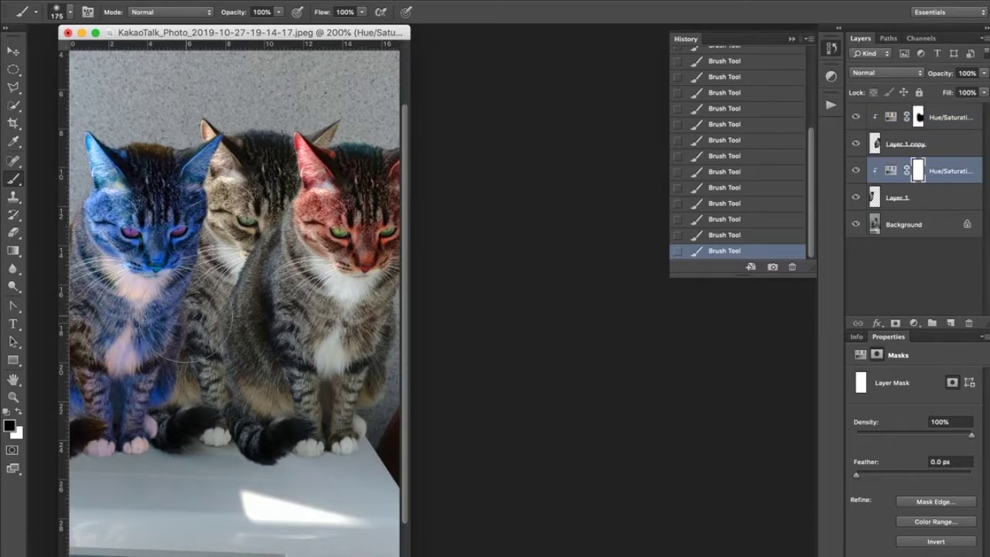
{"action": "mouse_move", "coordinate": [197, 325]}
{"action": "left_mouse_down"}
{"action": "mouse_move", "coordinate": [116, 402]}
{"action": "mouse_move", "coordinate": [127, 418]}
{"action": "mouse_move", "coordinate": [163, 371]}
{"action": "left_mouse_up"}
{"action": "mouse_move", "coordinate": [63, 325]}
{"action": "left_mouse_down"}
{"action": "mouse_move", "coordinate": [68, 264]}
{"action": "mouse_move", "coordinate": [96, 232]}
{"action": "mouse_move", "coordinate": [89, 279]}
{"action": "mouse_move", "coordinate": [123, 340]}
{"action": "left_mouse_up"}
{"action": "left_click", "coordinate": [66, 263]}
{"action": "left_click_drag", "start_coordinate": [139, 333], "coordinate": [154, 352]}
{"action": "mouse_move", "coordinate": [151, 402]}
{"action": "left_mouse_down"}
{"action": "mouse_move", "coordinate": [167, 433]}
{"action": "mouse_move", "coordinate": [178, 421]}
{"action": "left_mouse_up"}
{"action": "mouse_move", "coordinate": [155, 418]}
{"action": "left_mouse_down"}
{"action": "mouse_move", "coordinate": [174, 429]}
{"action": "mouse_move", "coordinate": [166, 425]}
{"action": "left_mouse_up"}
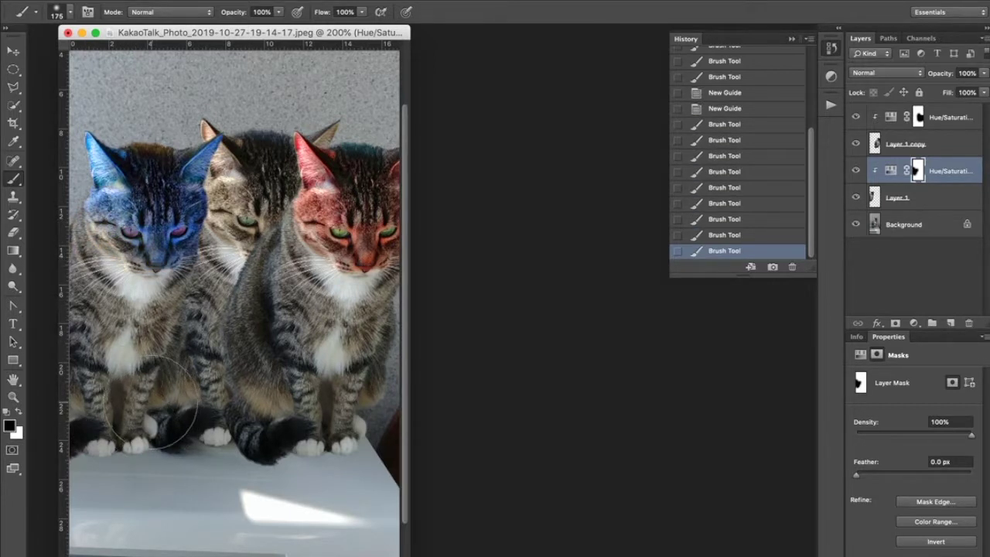
{"action": "key", "text": "x"}
{"action": "mouse_move", "coordinate": [174, 256]}
{"action": "left_mouse_down"}
{"action": "mouse_move", "coordinate": [152, 210]}
{"action": "mouse_move", "coordinate": [159, 186]}
{"action": "mouse_move", "coordinate": [170, 217]}
{"action": "left_mouse_up"}
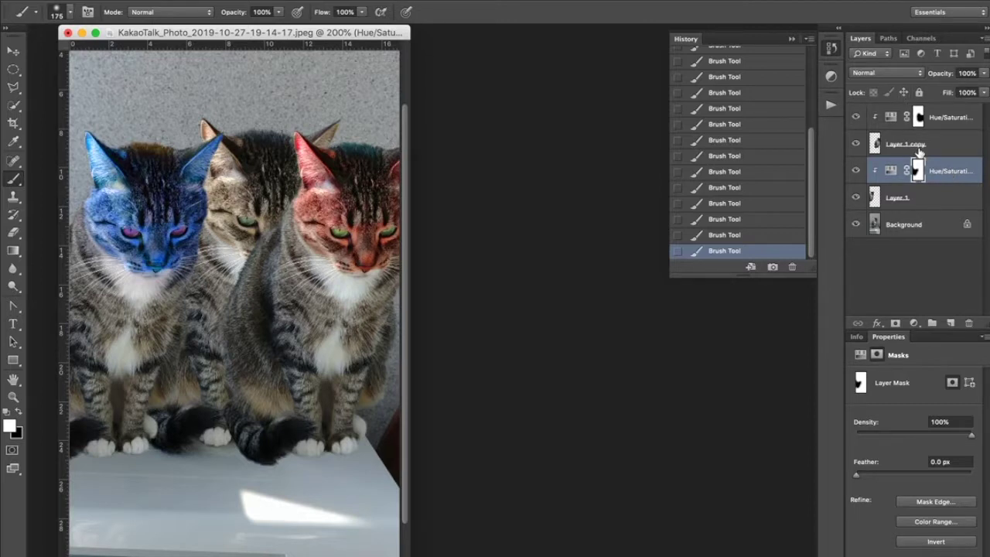
Step: Hide both Hue/Saturation adjustment layers, Layer 1 copy and Layer 1 so that only the Background is shown
{"action": "left_click", "coordinate": [856, 117]}
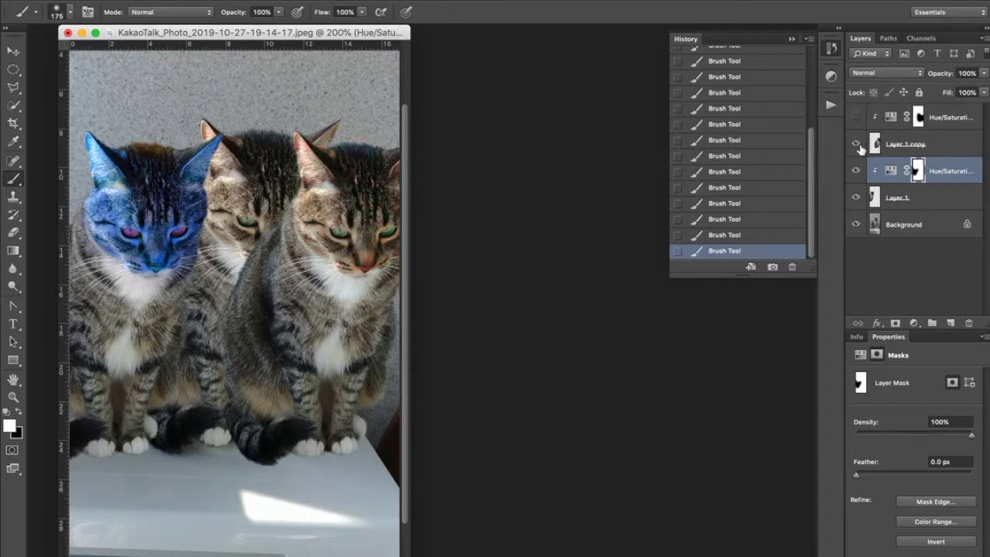
{"action": "left_click", "coordinate": [855, 143]}
{"action": "left_click", "coordinate": [855, 172]}
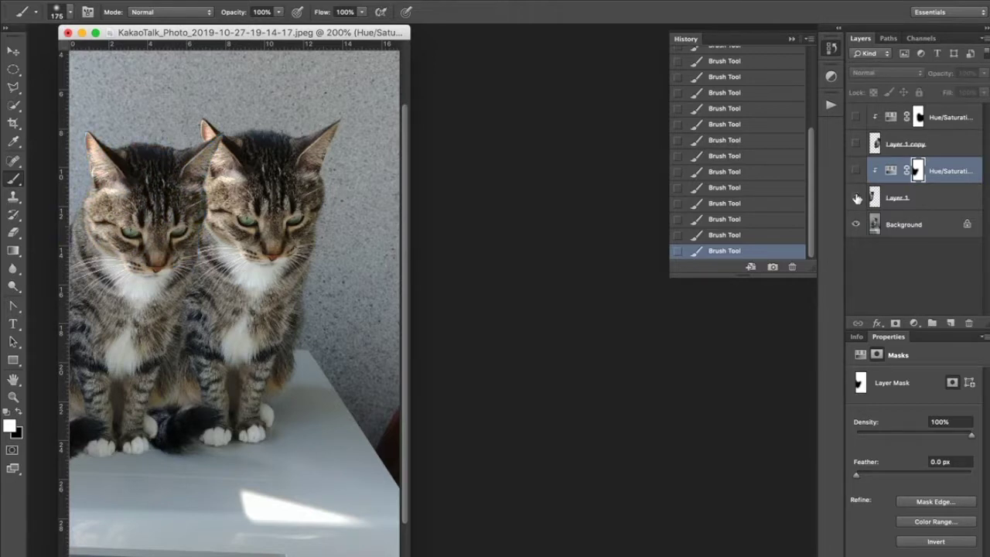
{"action": "left_click", "coordinate": [855, 198]}
Step: Duplicate the Background layer and add a layer mask to the copy
{"action": "left_click", "coordinate": [938, 225]}
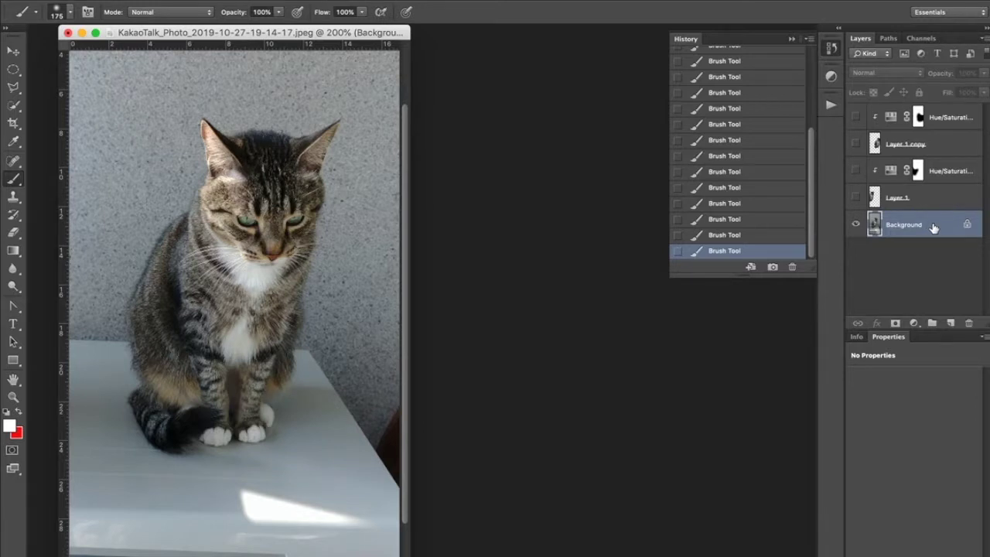
{"action": "left_click_drag", "start_coordinate": [938, 230], "coordinate": [951, 323]}
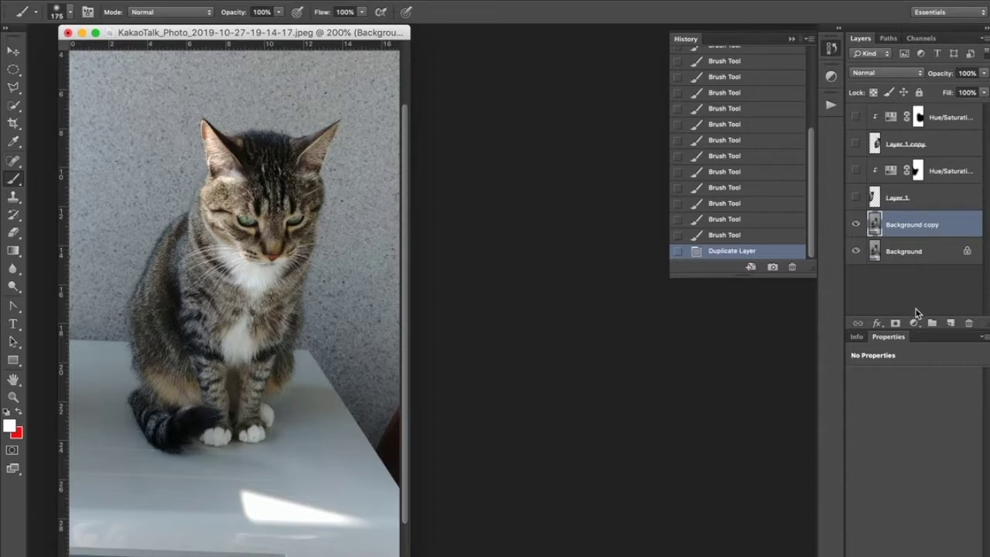
{"action": "left_click", "coordinate": [896, 324]}
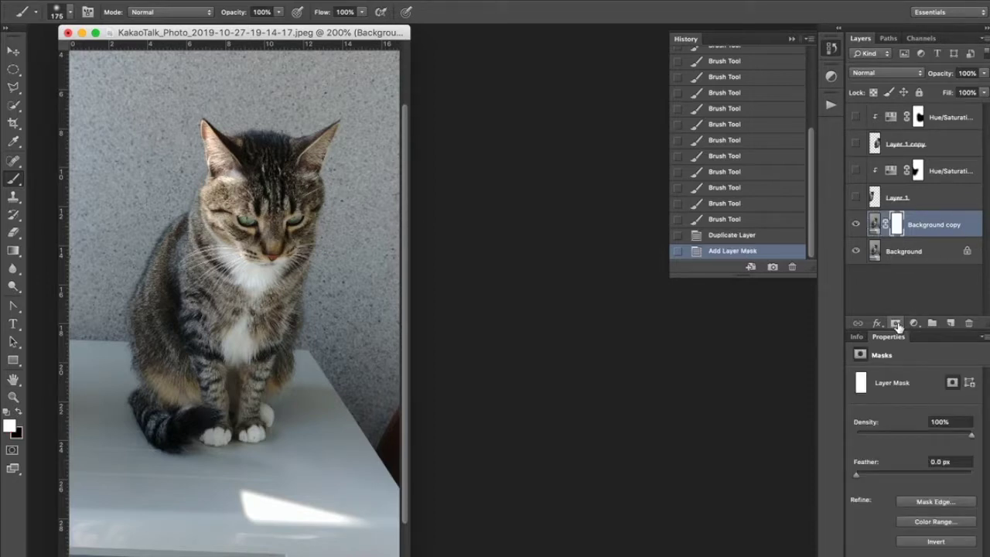
Step: Add a Curves adjustment layer directly above the Background and darken it with a curve point at input 203, output 139
{"action": "left_click", "coordinate": [905, 256]}
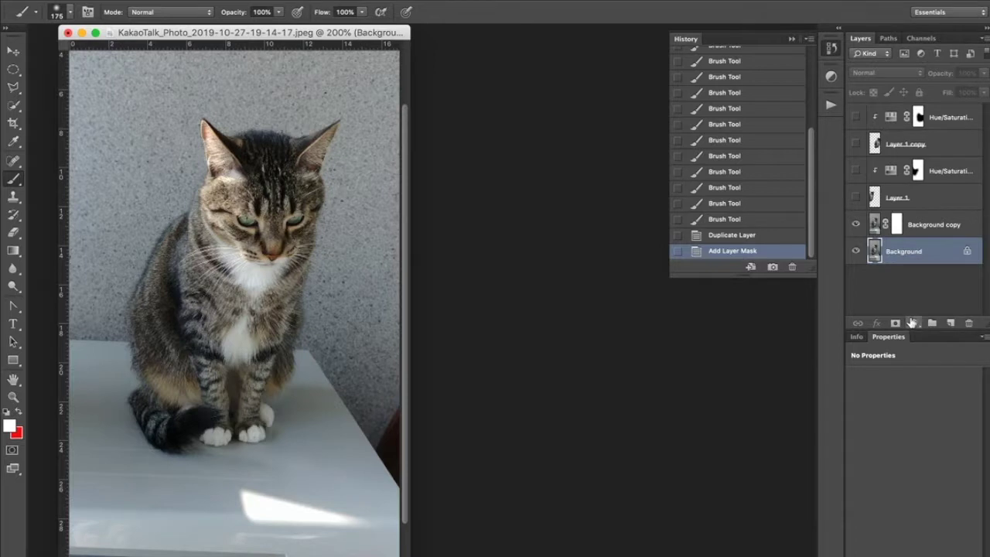
{"action": "left_click", "coordinate": [914, 322]}
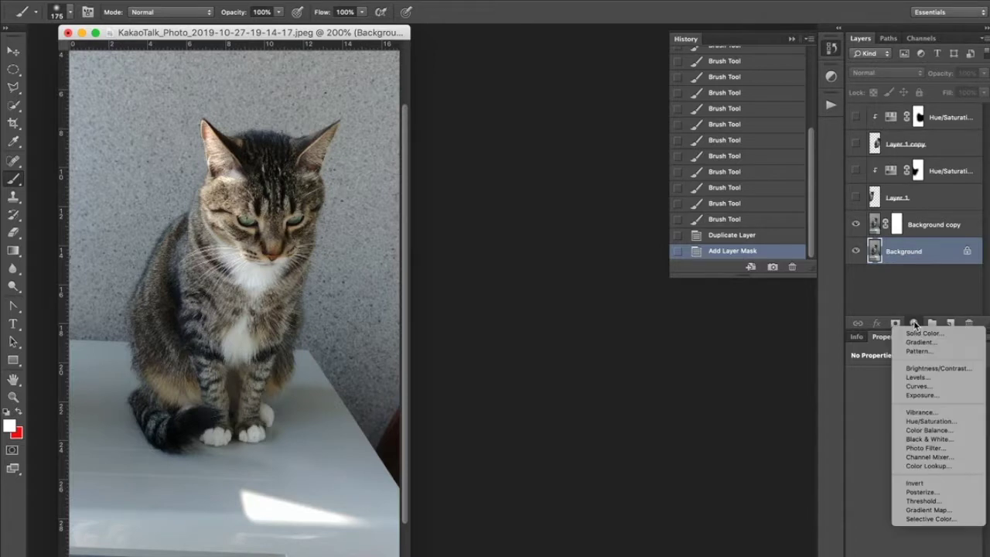
{"action": "left_click", "coordinate": [934, 386]}
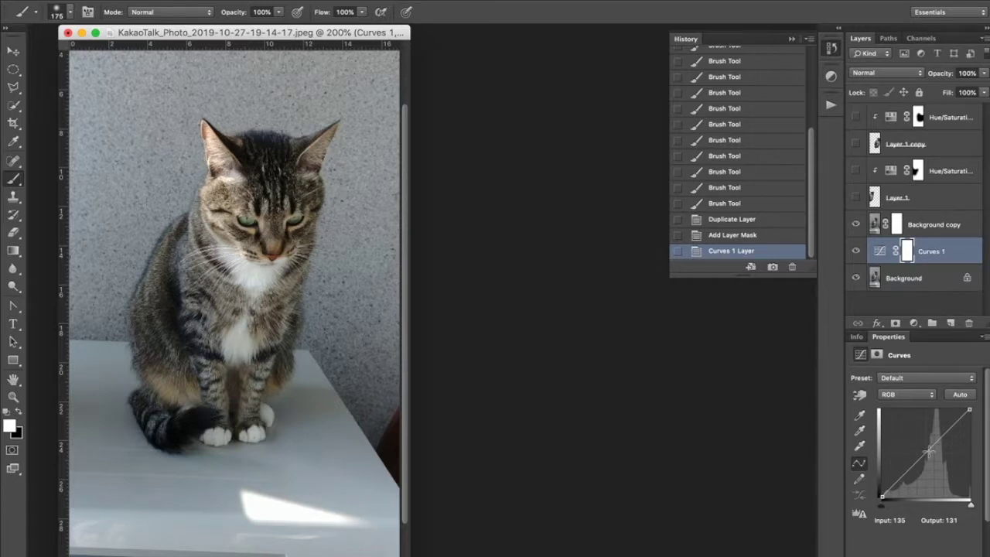
{"action": "left_click_drag", "start_coordinate": [931, 448], "coordinate": [953, 460]}
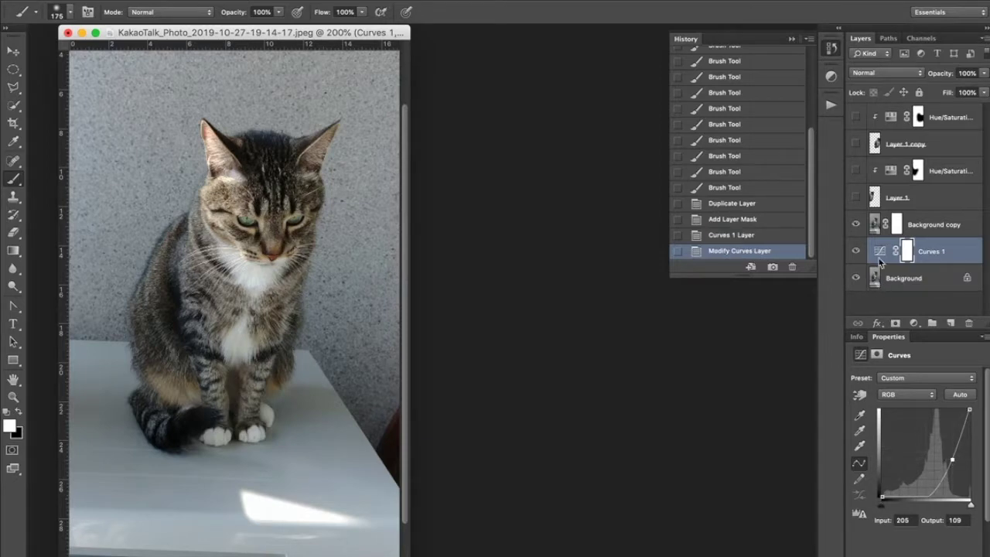
{"action": "left_click", "coordinate": [855, 224]}
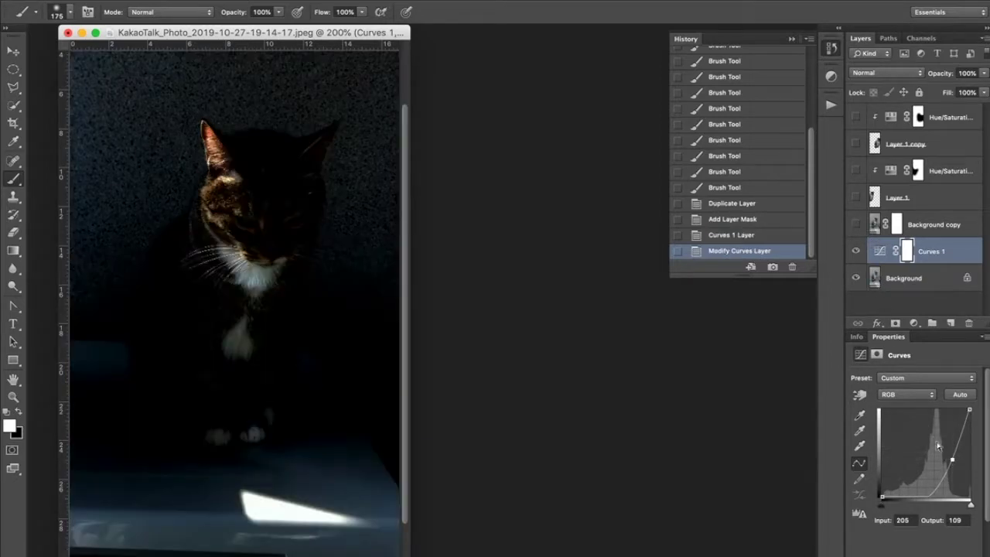
{"action": "left_click_drag", "start_coordinate": [952, 460], "coordinate": [953, 449]}
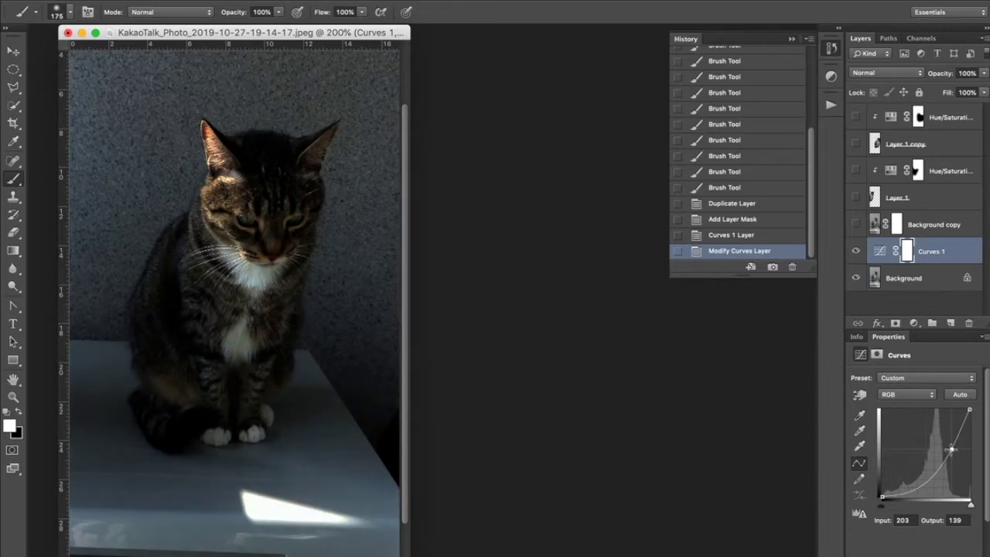
{"action": "left_click", "coordinate": [856, 224]}
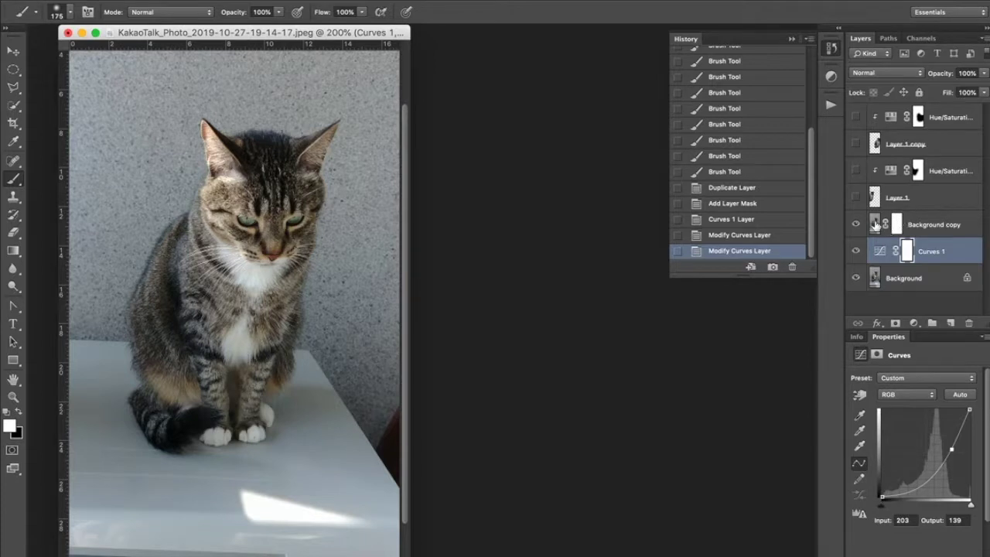
Step: On the Background copy's mask, paint black over the whole cat with a size 90 brush, and clean up around its outline with white
{"action": "left_click", "coordinate": [875, 224]}
{"action": "left_click", "coordinate": [902, 232]}
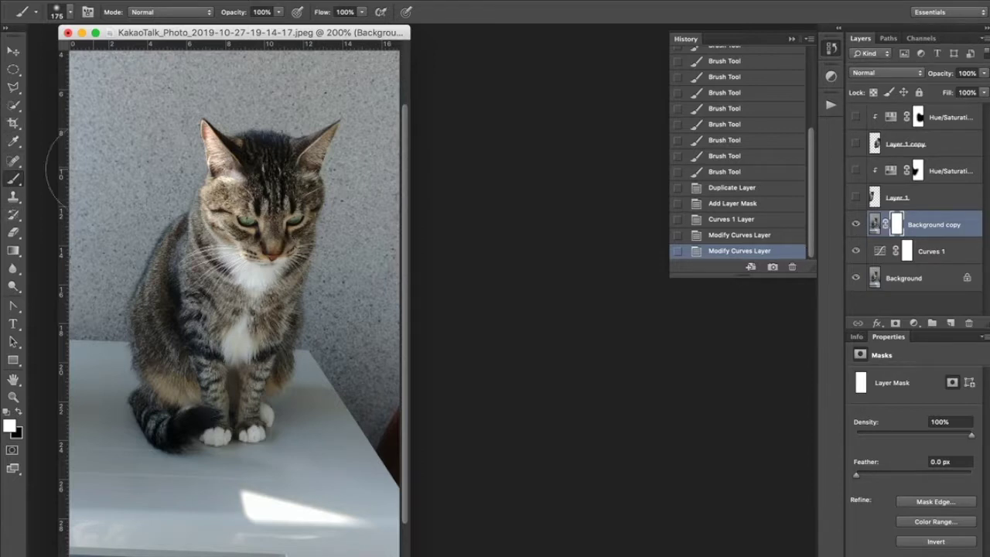
{"action": "left_click", "coordinate": [21, 411]}
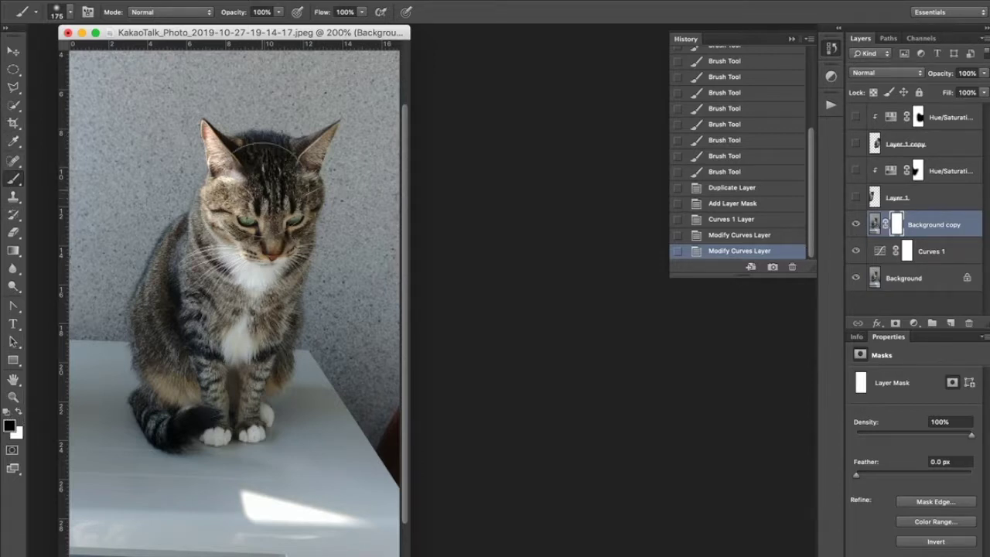
{"action": "key", "text": "bracketleft"}
{"action": "key", "text": "bracketleft"}
{"action": "key", "text": "bracketleft"}
{"action": "key", "text": "bracketleft"}
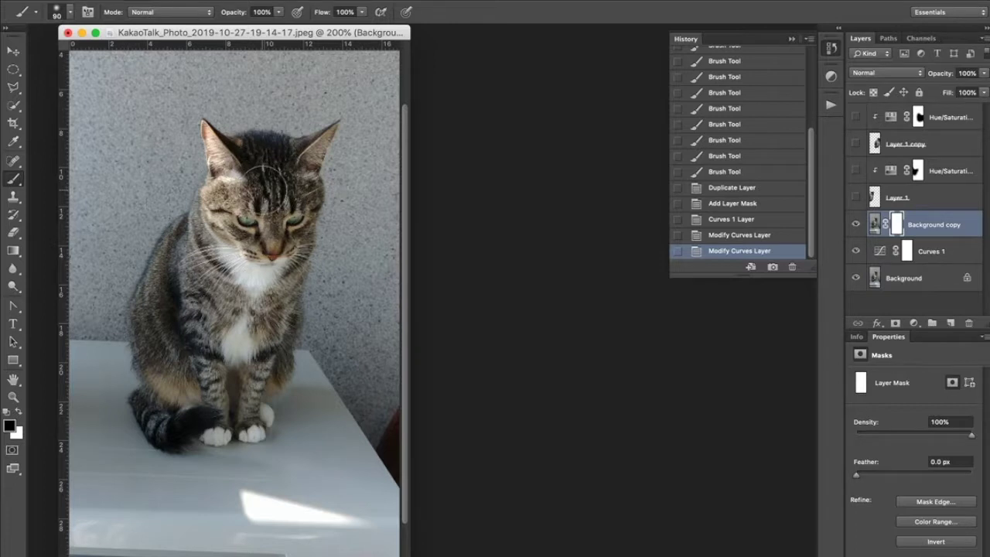
{"action": "left_click_drag", "start_coordinate": [265, 183], "coordinate": [265, 189]}
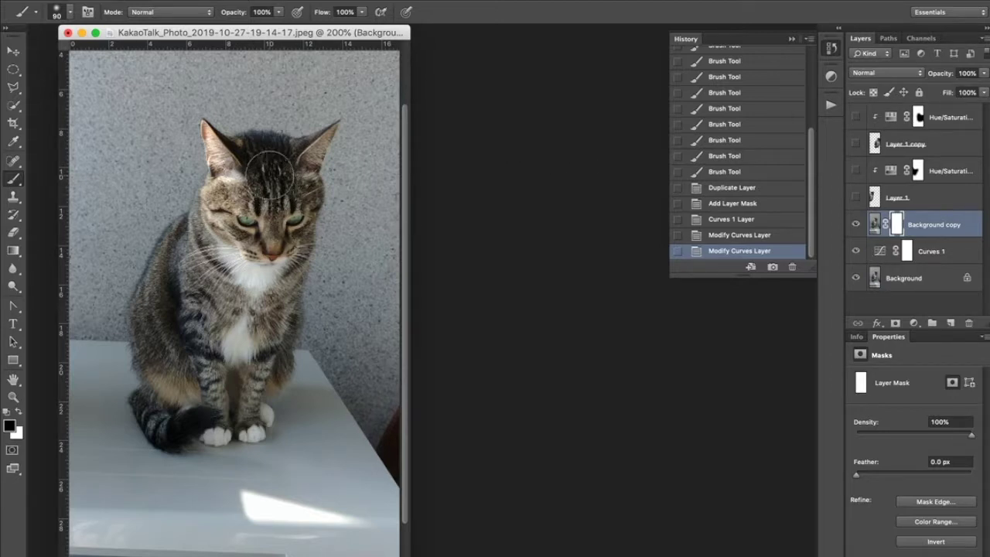
{"action": "mouse_move", "coordinate": [268, 172]}
{"action": "left_mouse_down"}
{"action": "mouse_move", "coordinate": [279, 197]}
{"action": "mouse_move", "coordinate": [246, 180]}
{"action": "mouse_move", "coordinate": [254, 213]}
{"action": "mouse_move", "coordinate": [240, 185]}
{"action": "mouse_move", "coordinate": [226, 184]}
{"action": "mouse_move", "coordinate": [234, 175]}
{"action": "mouse_move", "coordinate": [247, 249]}
{"action": "mouse_move", "coordinate": [277, 219]}
{"action": "mouse_move", "coordinate": [259, 205]}
{"action": "mouse_move", "coordinate": [318, 137]}
{"action": "mouse_move", "coordinate": [268, 149]}
{"action": "mouse_move", "coordinate": [215, 133]}
{"action": "mouse_move", "coordinate": [213, 229]}
{"action": "mouse_move", "coordinate": [232, 243]}
{"action": "mouse_move", "coordinate": [273, 201]}
{"action": "mouse_move", "coordinate": [277, 256]}
{"action": "mouse_move", "coordinate": [172, 268]}
{"action": "mouse_move", "coordinate": [137, 308]}
{"action": "mouse_move", "coordinate": [182, 379]}
{"action": "mouse_move", "coordinate": [212, 332]}
{"action": "mouse_move", "coordinate": [205, 358]}
{"action": "mouse_move", "coordinate": [290, 297]}
{"action": "mouse_move", "coordinate": [255, 342]}
{"action": "mouse_move", "coordinate": [260, 251]}
{"action": "mouse_move", "coordinate": [224, 396]}
{"action": "mouse_move", "coordinate": [243, 416]}
{"action": "mouse_move", "coordinate": [264, 418]}
{"action": "mouse_move", "coordinate": [145, 410]}
{"action": "left_mouse_up"}
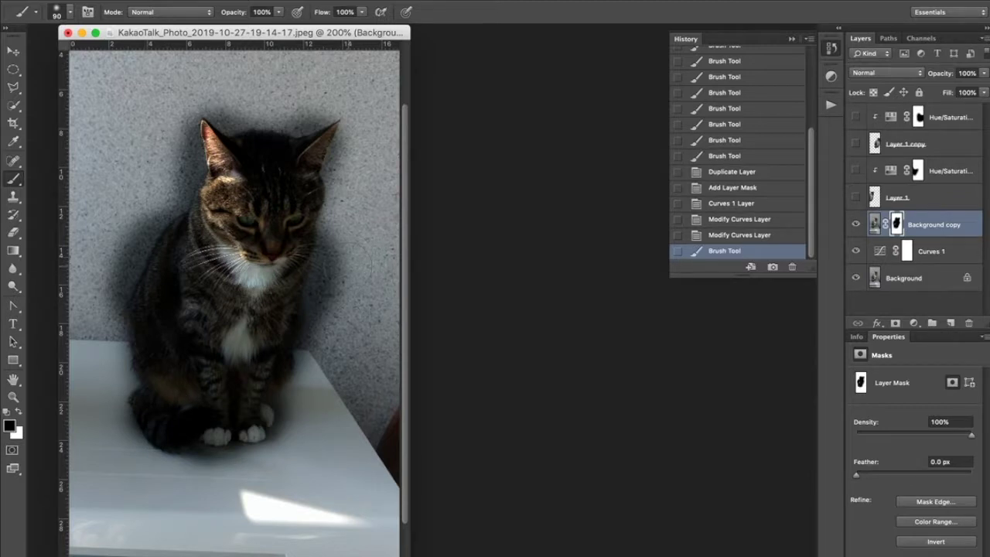
{"action": "key", "text": "x"}
{"action": "mouse_move", "coordinate": [340, 236]}
{"action": "left_mouse_down"}
{"action": "mouse_move", "coordinate": [329, 314]}
{"action": "mouse_move", "coordinate": [328, 352]}
{"action": "mouse_move", "coordinate": [325, 329]}
{"action": "mouse_move", "coordinate": [309, 370]}
{"action": "mouse_move", "coordinate": [334, 295]}
{"action": "mouse_move", "coordinate": [354, 128]}
{"action": "mouse_move", "coordinate": [334, 116]}
{"action": "mouse_move", "coordinate": [202, 110]}
{"action": "mouse_move", "coordinate": [182, 174]}
{"action": "mouse_move", "coordinate": [137, 229]}
{"action": "mouse_move", "coordinate": [118, 314]}
{"action": "mouse_move", "coordinate": [129, 448]}
{"action": "mouse_move", "coordinate": [219, 476]}
{"action": "mouse_move", "coordinate": [298, 442]}
{"action": "mouse_move", "coordinate": [316, 397]}
{"action": "left_mouse_up"}
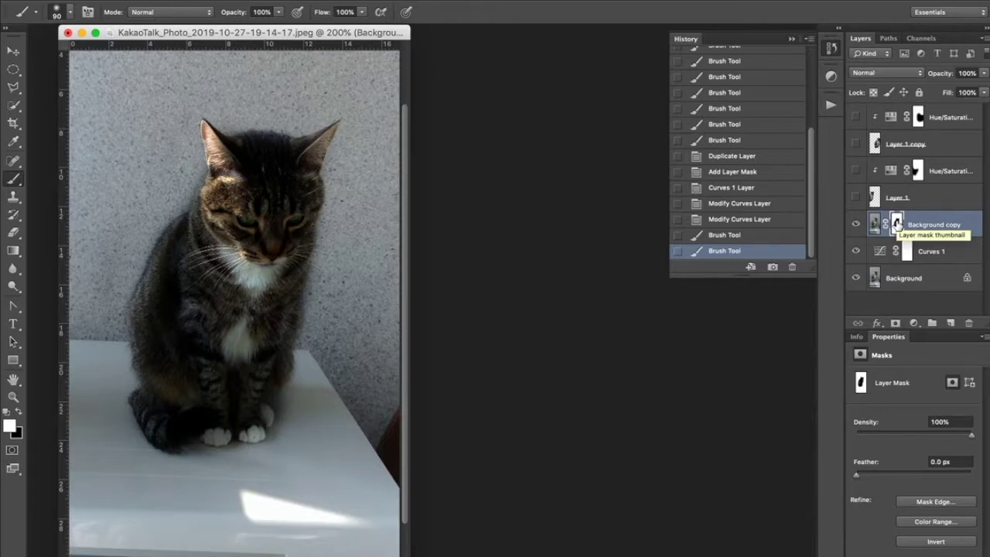
Step: Delete the Background copy's layer mask without applying it
{"action": "left_click_drag", "start_coordinate": [896, 224], "coordinate": [968, 324]}
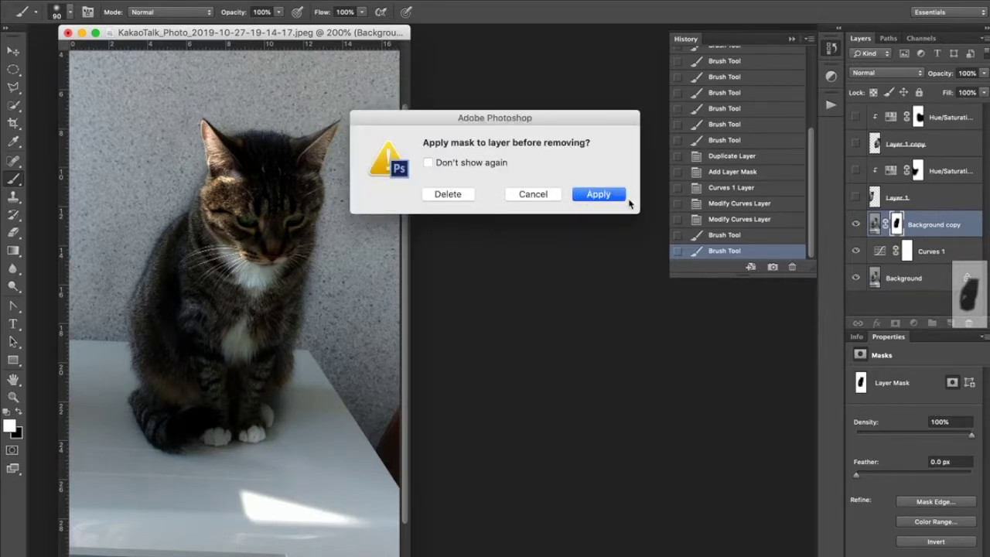
{"action": "left_click", "coordinate": [448, 194]}
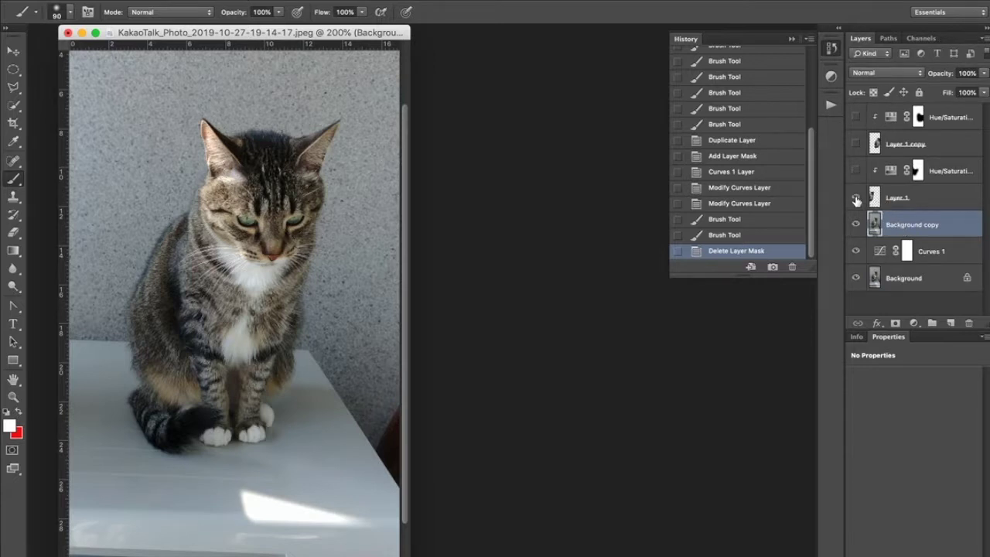
Step: Show Layer 1 and move its cat cutout exactly over the original cat in the Background copy
{"action": "left_click", "coordinate": [855, 197]}
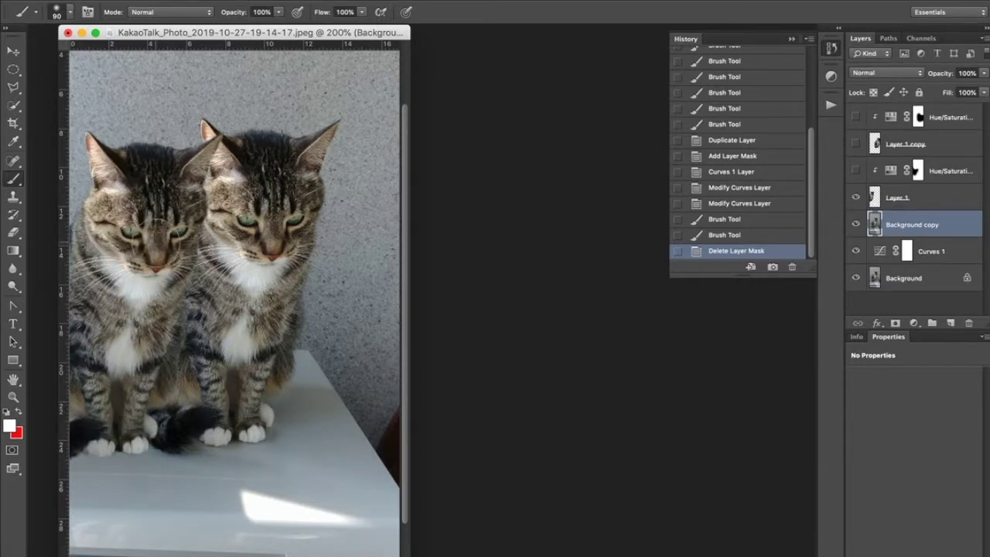
{"action": "mouse_move", "coordinate": [138, 261]}
{"action": "left_mouse_down"}
{"action": "mouse_move", "coordinate": [172, 257]}
{"action": "mouse_move", "coordinate": [137, 257]}
{"action": "left_mouse_up"}
{"action": "left_click", "coordinate": [898, 201]}
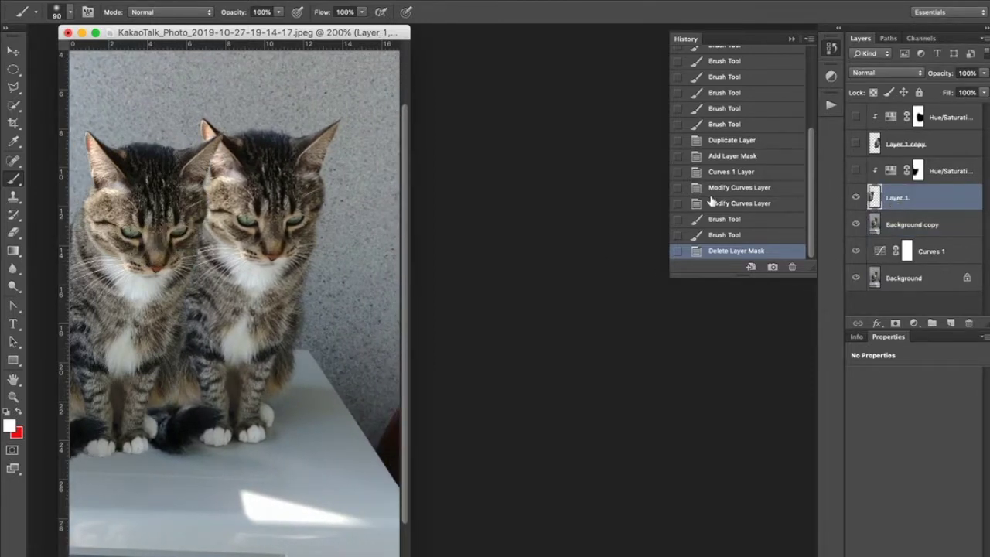
{"action": "left_click_drag", "start_coordinate": [154, 216], "coordinate": [270, 219]}
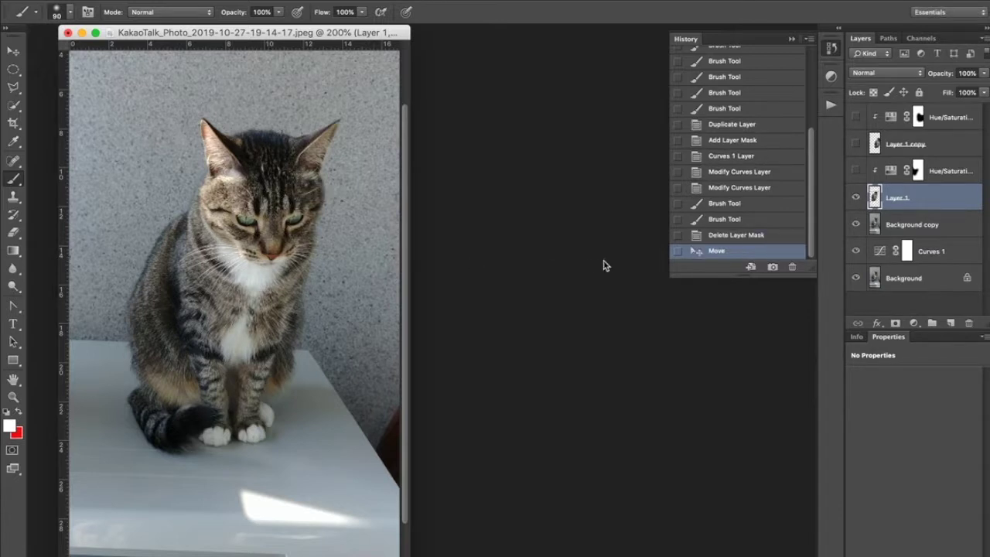
Step: Load the outline of Layer 1's cat as a selection and add a layer mask to Layer 1 from it
{"action": "left_click", "coordinate": [875, 198], "text": "super"}
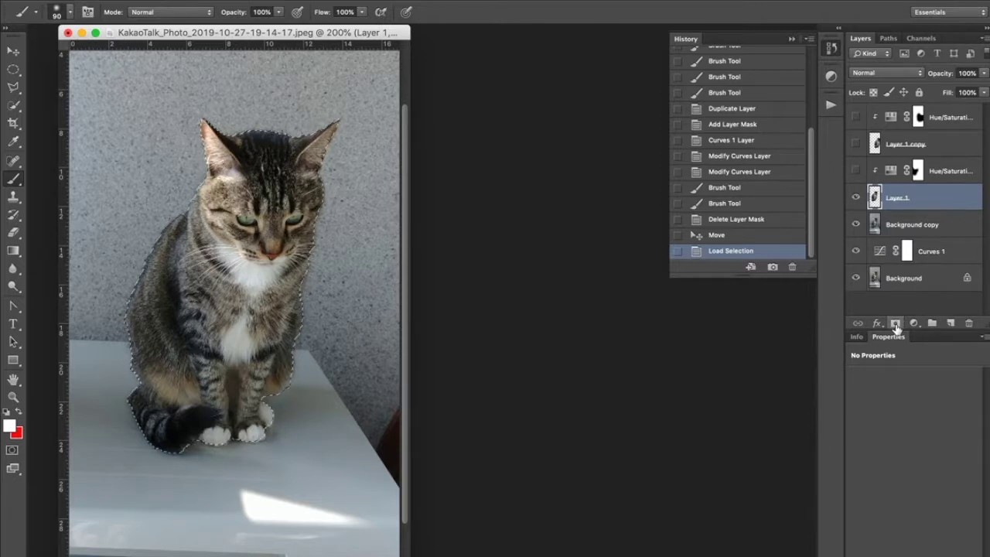
{"action": "left_click", "coordinate": [896, 324]}
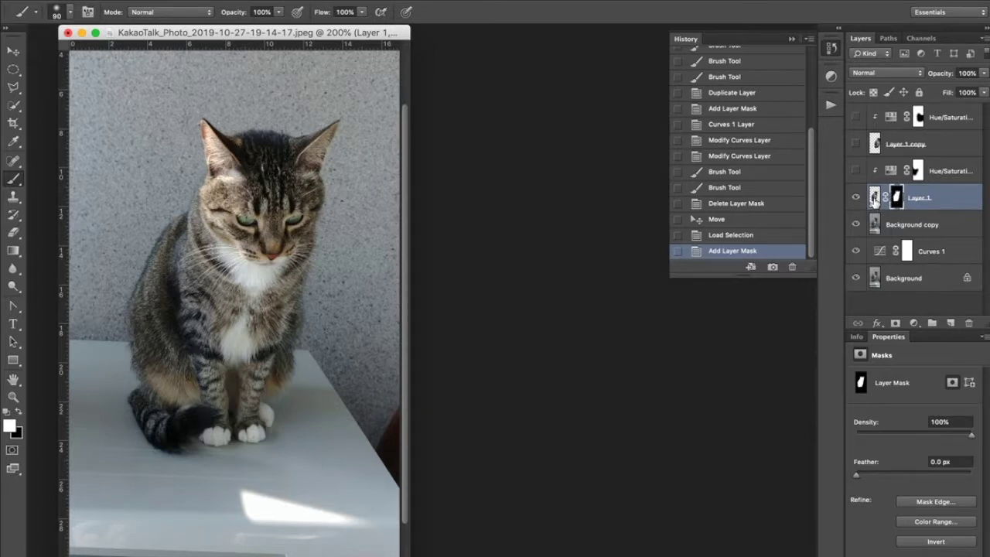
Step: Switch the layer previews to large thumbnails and widen the layer list until the full layer names fit
{"action": "right_click", "coordinate": [879, 200]}
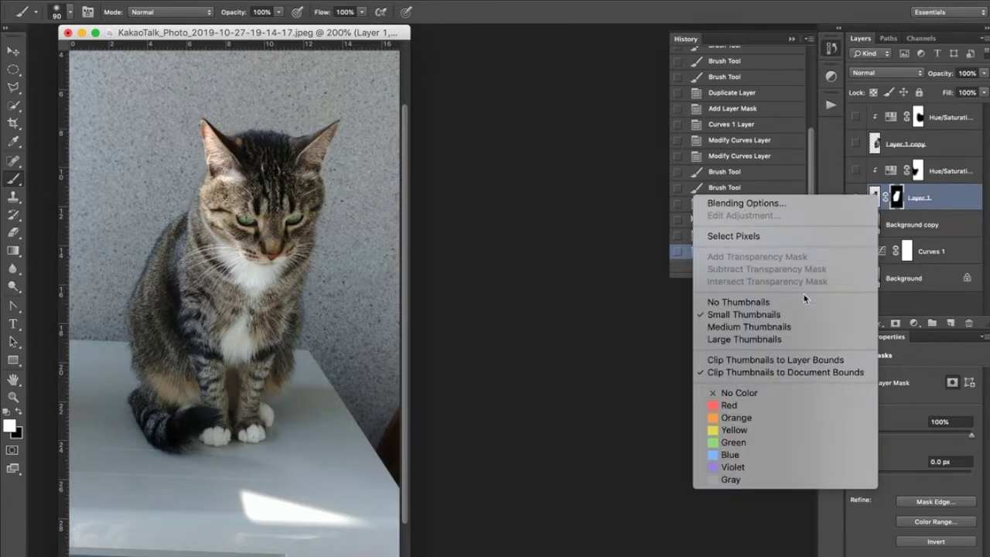
{"action": "left_click", "coordinate": [790, 339]}
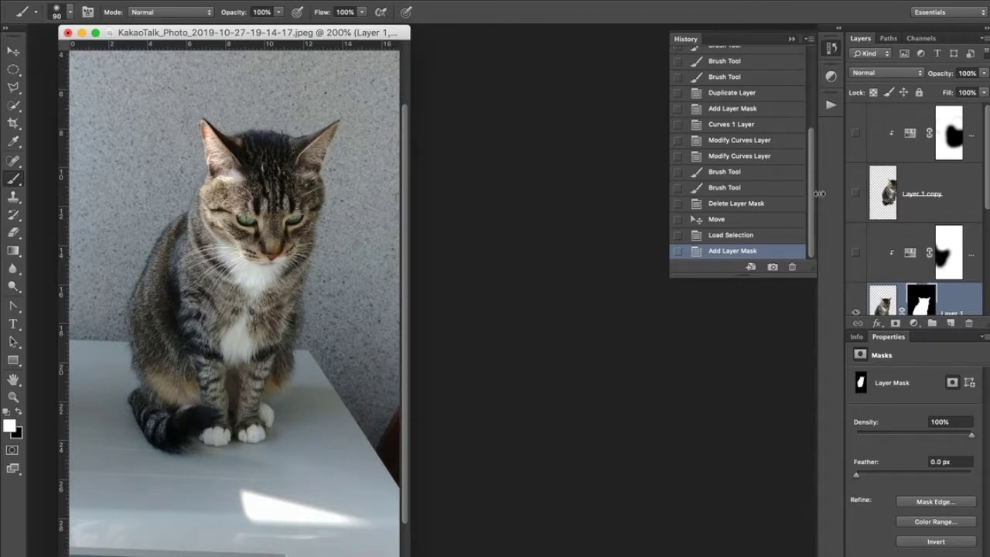
{"action": "left_click_drag", "start_coordinate": [845, 191], "coordinate": [760, 191]}
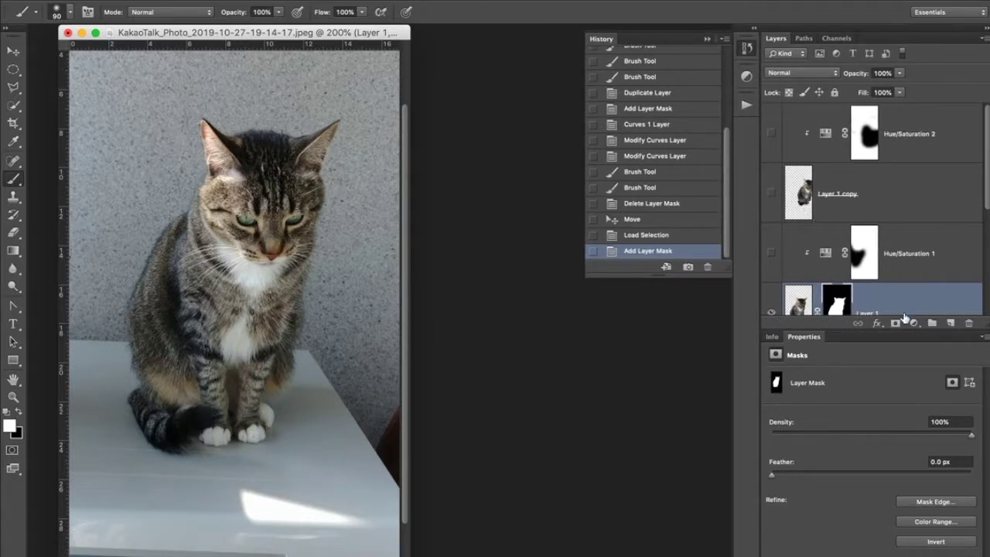
Step: Hide the Background and Curves 1 layers
{"action": "scroll", "coordinate": [894, 240], "scroll_direction": "down", "scroll_amount": 3}
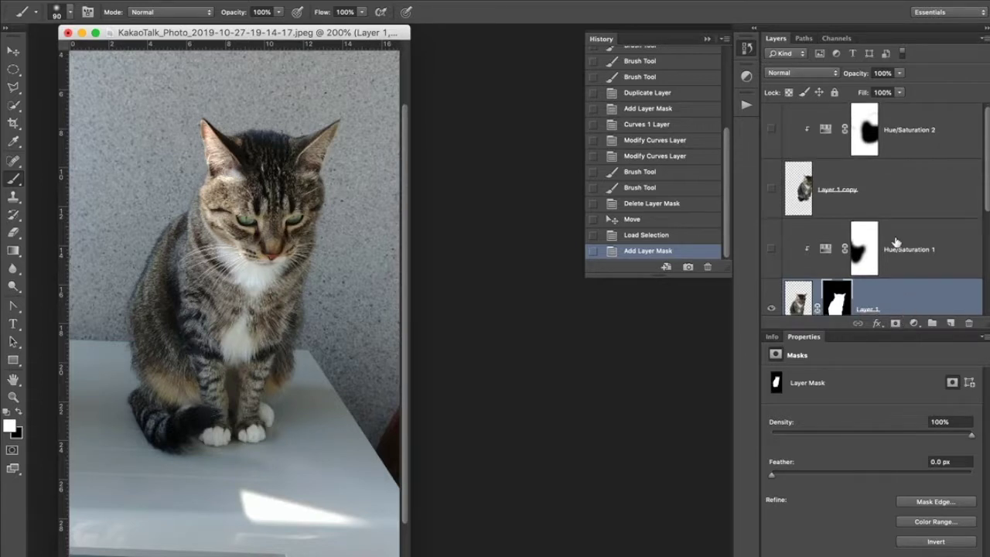
{"action": "scroll", "coordinate": [893, 237], "scroll_direction": "down", "scroll_amount": 1}
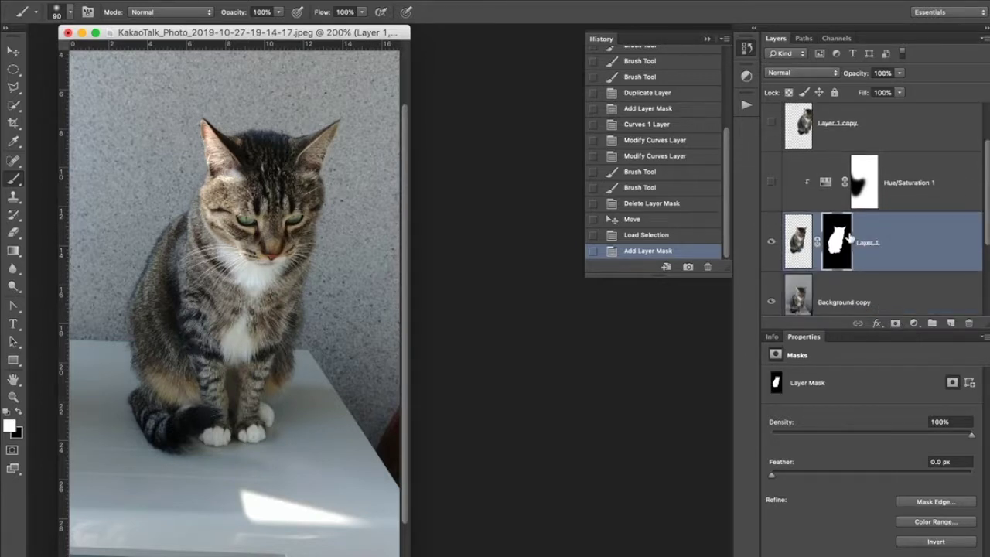
{"action": "scroll", "coordinate": [849, 238], "scroll_direction": "down", "scroll_amount": 3}
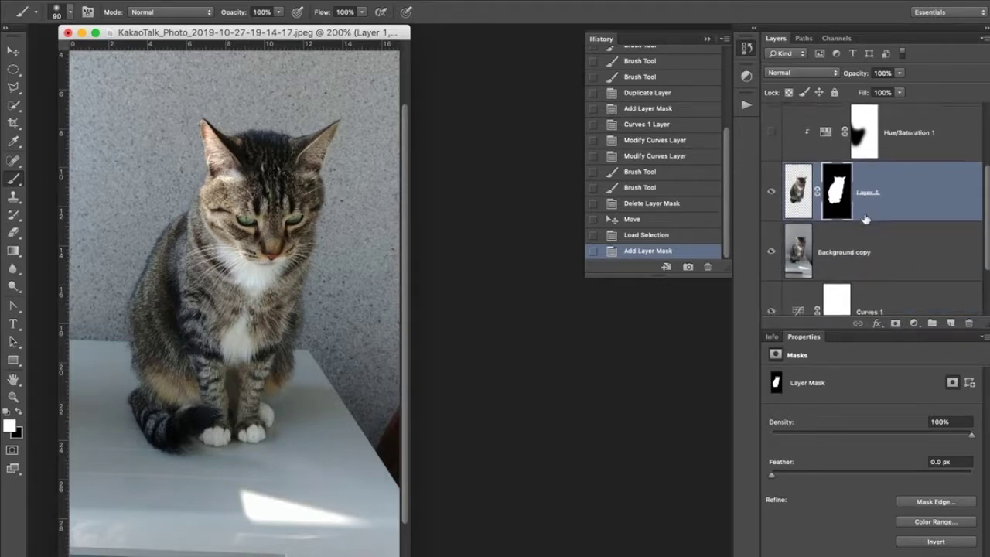
{"action": "scroll", "coordinate": [865, 219], "scroll_direction": "down", "scroll_amount": 2}
{"action": "scroll", "coordinate": [870, 219], "scroll_direction": "down", "scroll_amount": 3}
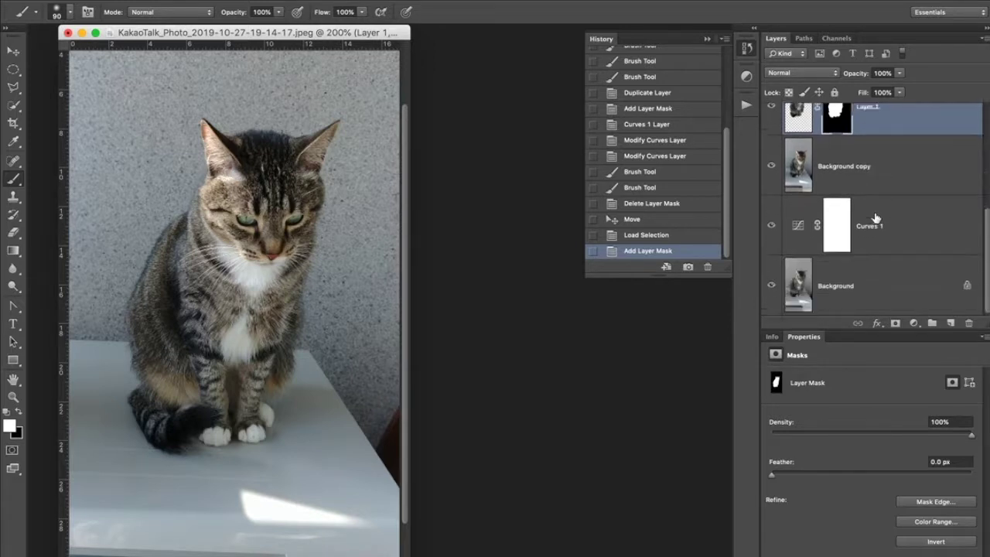
{"action": "left_click", "coordinate": [771, 286]}
{"action": "scroll", "coordinate": [885, 203], "scroll_direction": "up", "scroll_amount": 1}
{"action": "scroll", "coordinate": [886, 202], "scroll_direction": "up", "scroll_amount": 1}
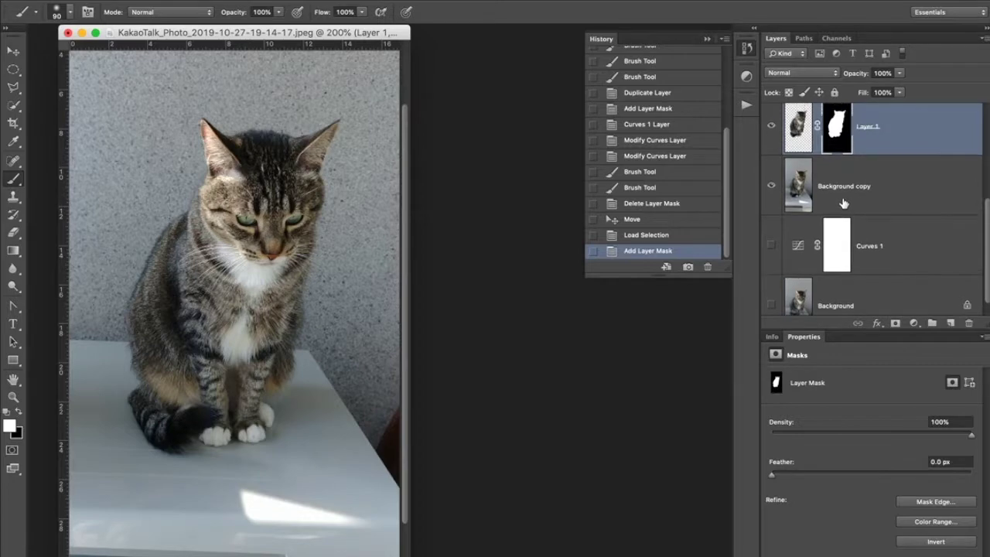
Step: Move Layer 1's cat-shaped mask onto the Background copy layer and disable it there
{"action": "left_click_drag", "start_coordinate": [839, 130], "coordinate": [839, 188]}
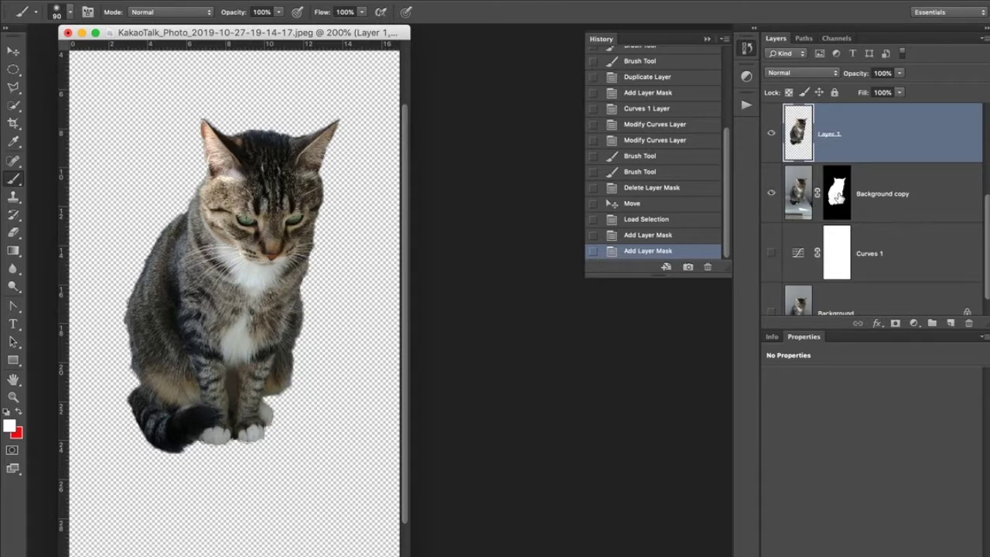
{"action": "left_click", "coordinate": [838, 197], "text": "shift"}
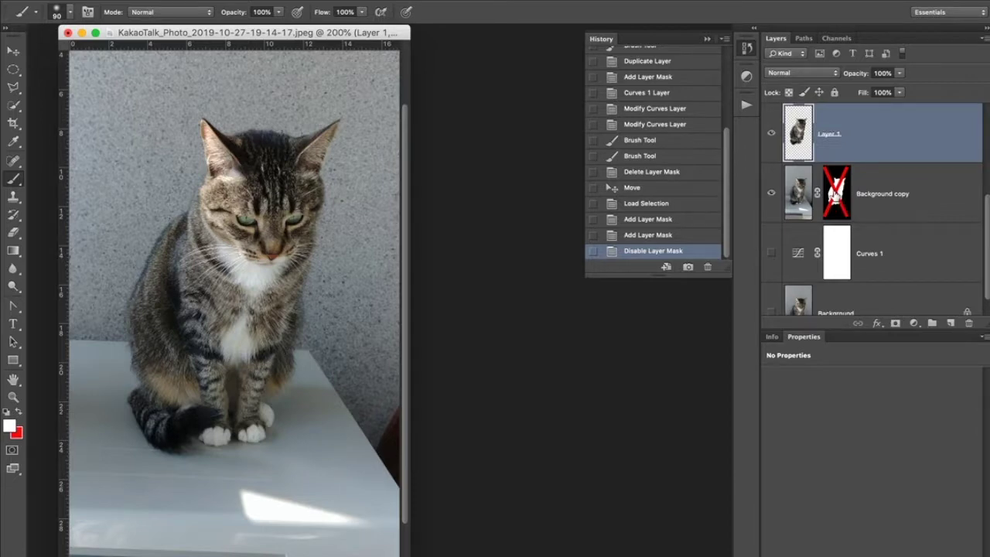
Step: Re-enable the Background copy layer's mask and alternate the active target between its image and its mask
{"action": "left_click", "coordinate": [836, 194], "text": "shift"}
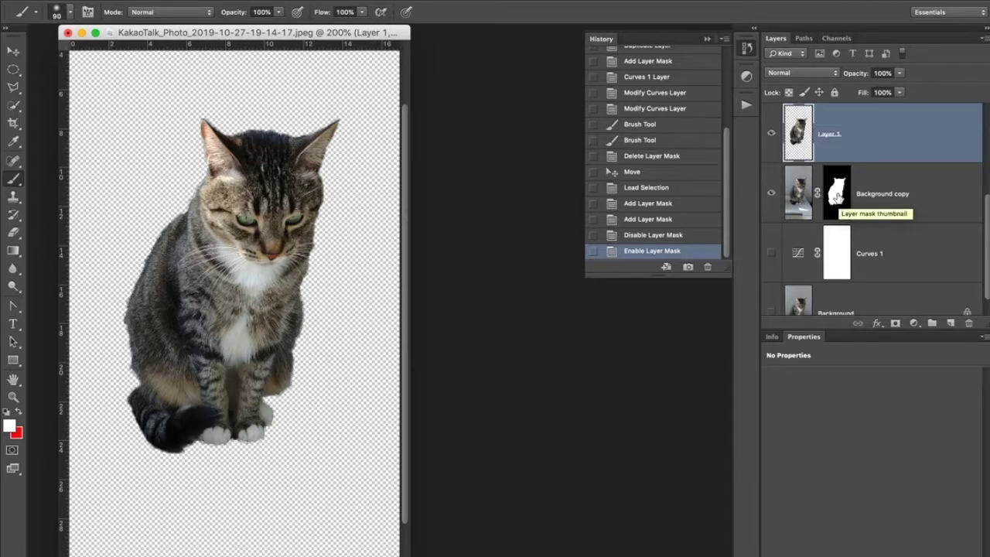
{"action": "left_click", "coordinate": [839, 195]}
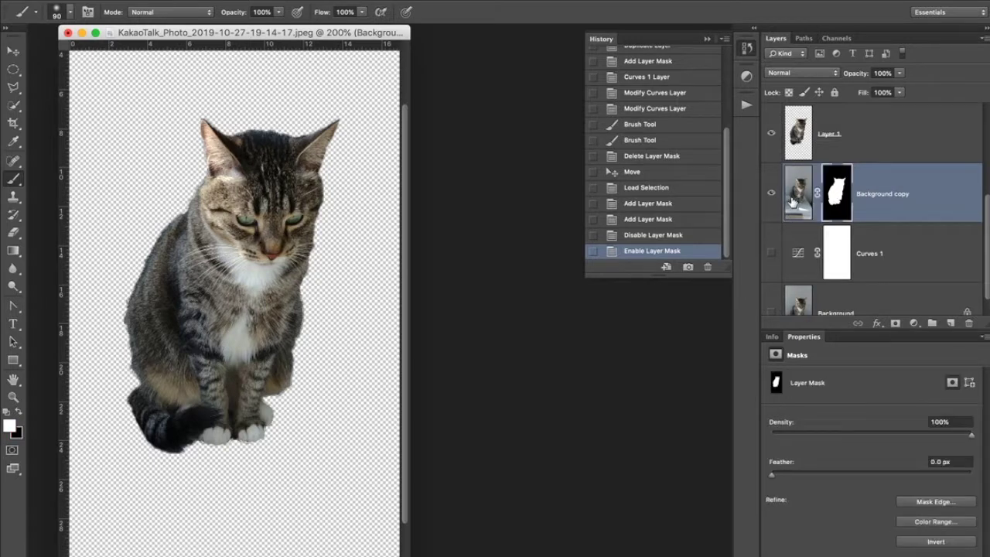
{"action": "left_click", "coordinate": [796, 198]}
{"action": "left_click", "coordinate": [833, 194]}
{"action": "left_click", "coordinate": [801, 201]}
{"action": "left_click", "coordinate": [833, 199]}
{"action": "left_click", "coordinate": [809, 202]}
{"action": "left_click", "coordinate": [838, 198]}
Step: Delete the cat-shaped layer mask from Background copy without applying it
{"action": "scroll", "coordinate": [835, 199], "scroll_direction": "down", "scroll_amount": 1}
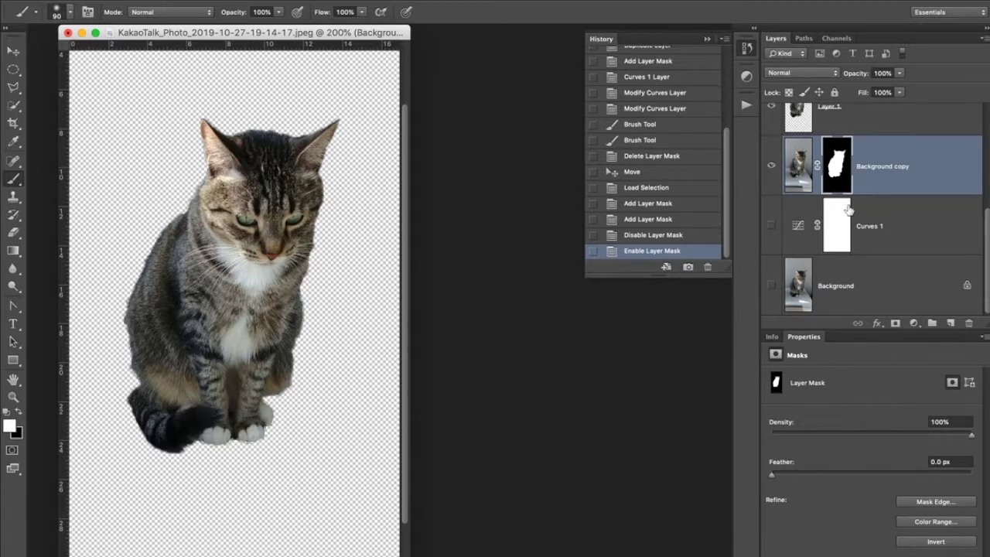
{"action": "left_click_drag", "start_coordinate": [837, 185], "coordinate": [971, 325]}
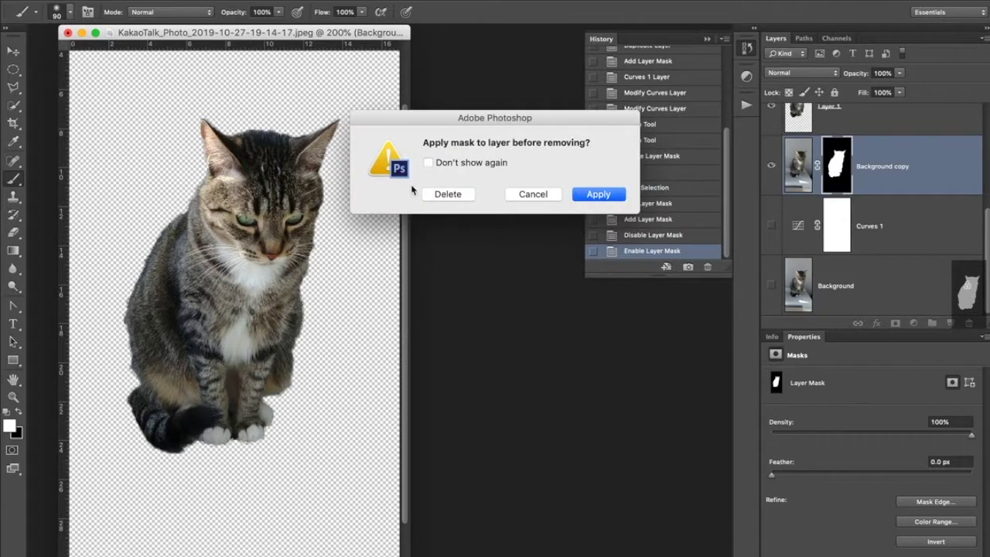
{"action": "left_click", "coordinate": [447, 194]}
Step: Delete the Curves 1, Layer 1, Hue/Saturation 1, Layer 1 copy and Hue/Saturation 2 layers
{"action": "left_click", "coordinate": [936, 227]}
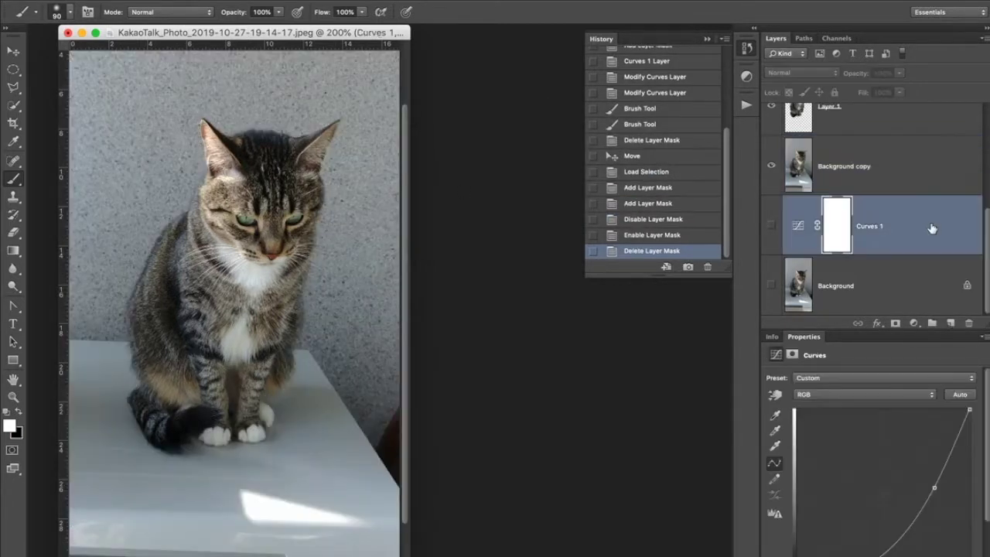
{"action": "left_click_drag", "start_coordinate": [925, 229], "coordinate": [968, 323]}
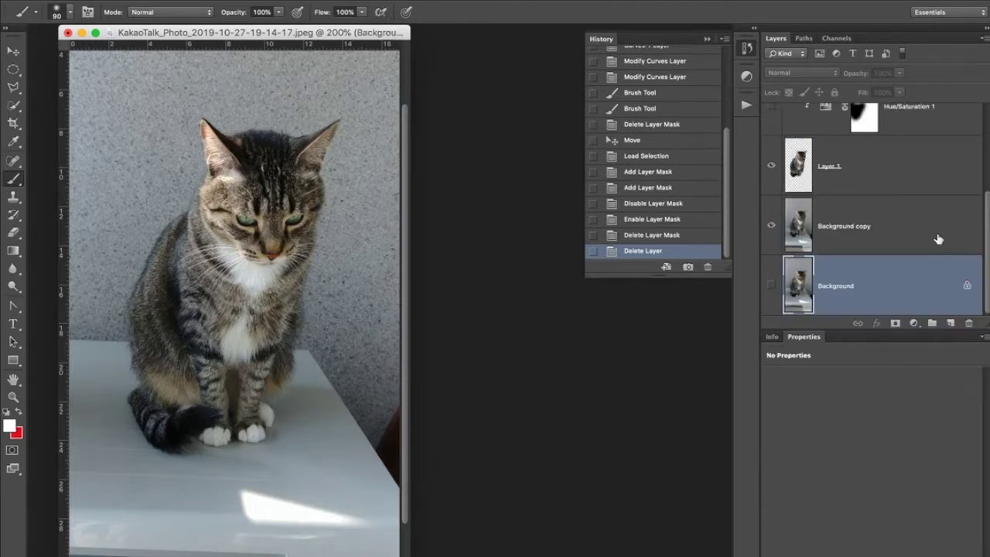
{"action": "left_click_drag", "start_coordinate": [869, 162], "coordinate": [968, 323]}
{"action": "left_click_drag", "start_coordinate": [906, 170], "coordinate": [969, 323]}
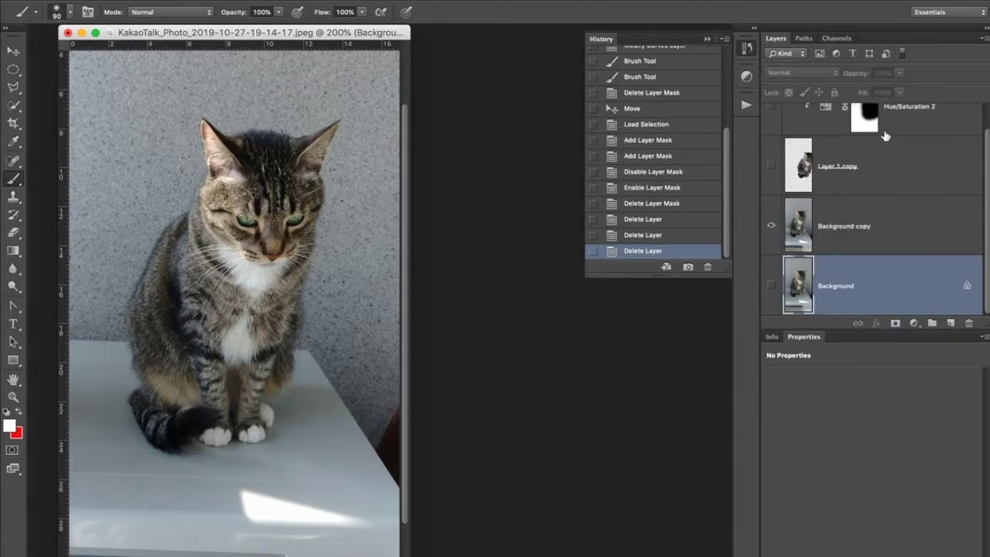
{"action": "left_click_drag", "start_coordinate": [894, 164], "coordinate": [969, 323]}
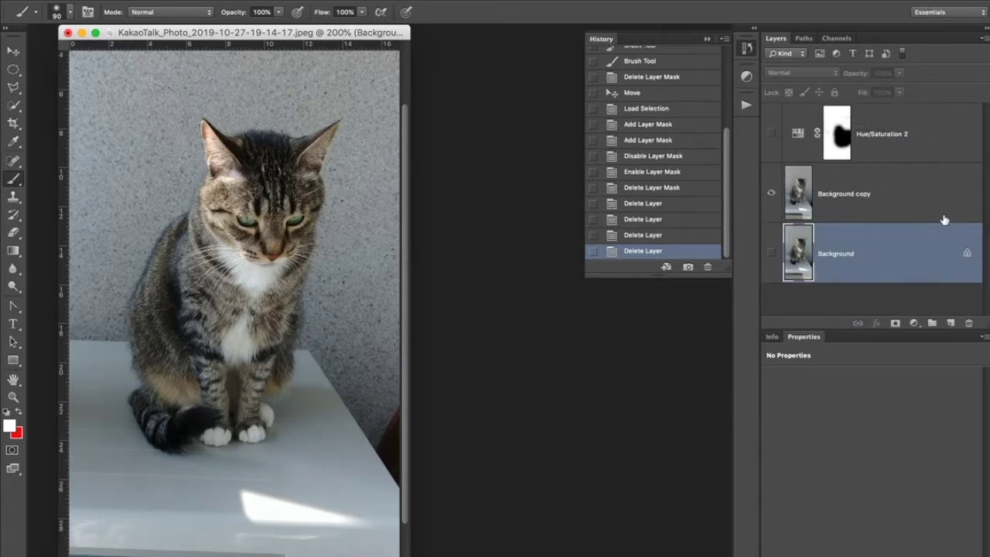
{"action": "left_click_drag", "start_coordinate": [908, 133], "coordinate": [968, 322]}
Step: Show the Background layer and set the Background copy layer's blend mode to Multiply
{"action": "left_click", "coordinate": [890, 123]}
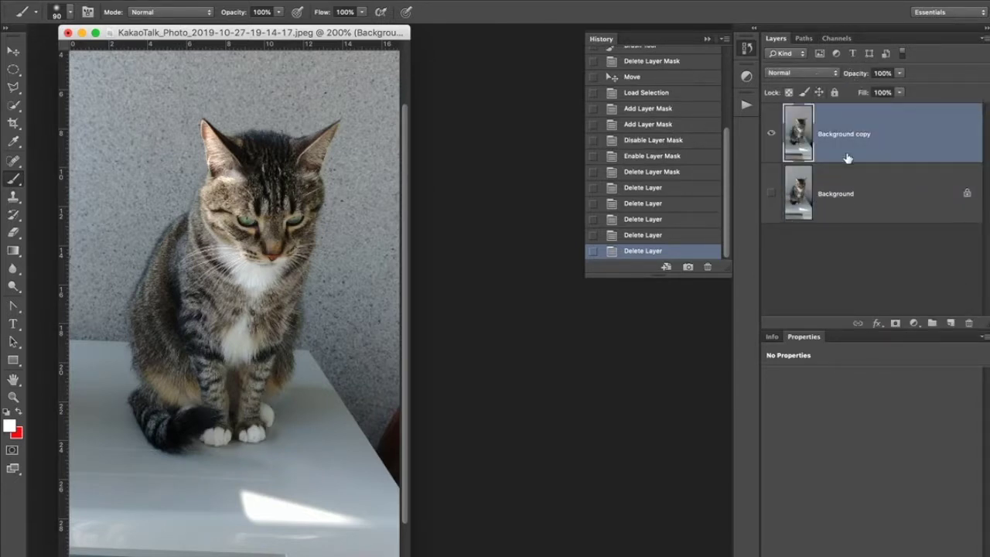
{"action": "left_click", "coordinate": [772, 195]}
{"action": "left_click", "coordinate": [804, 72]}
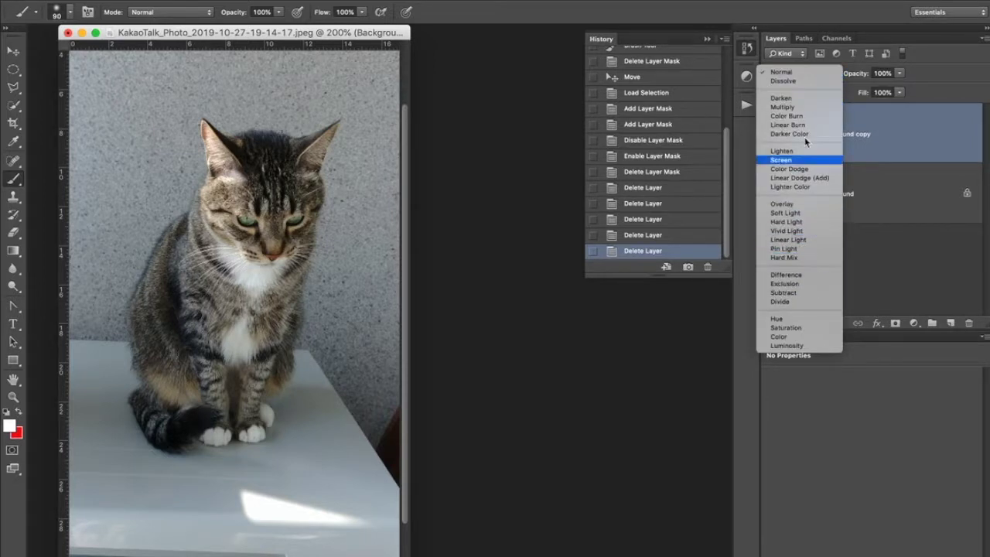
{"action": "left_click", "coordinate": [808, 72]}
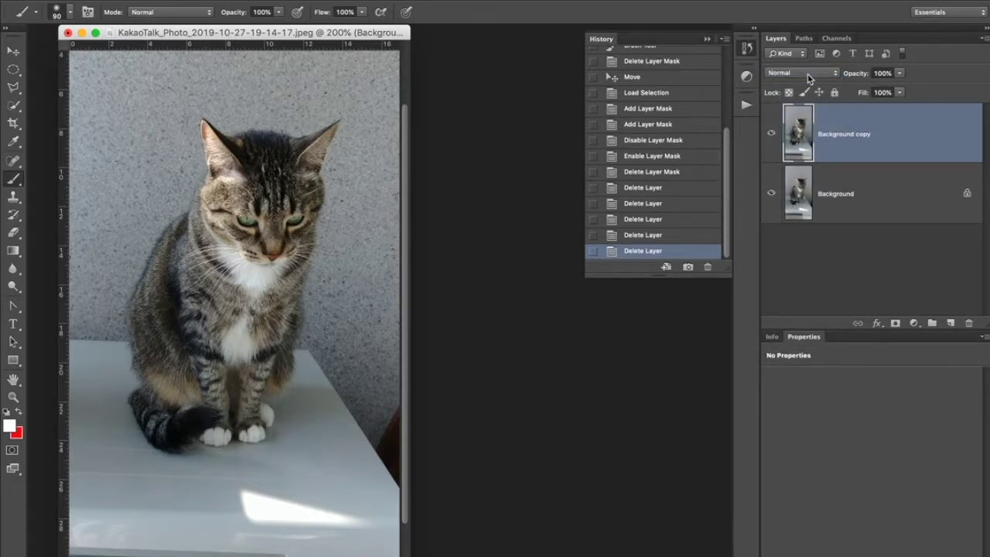
{"action": "left_click", "coordinate": [810, 73]}
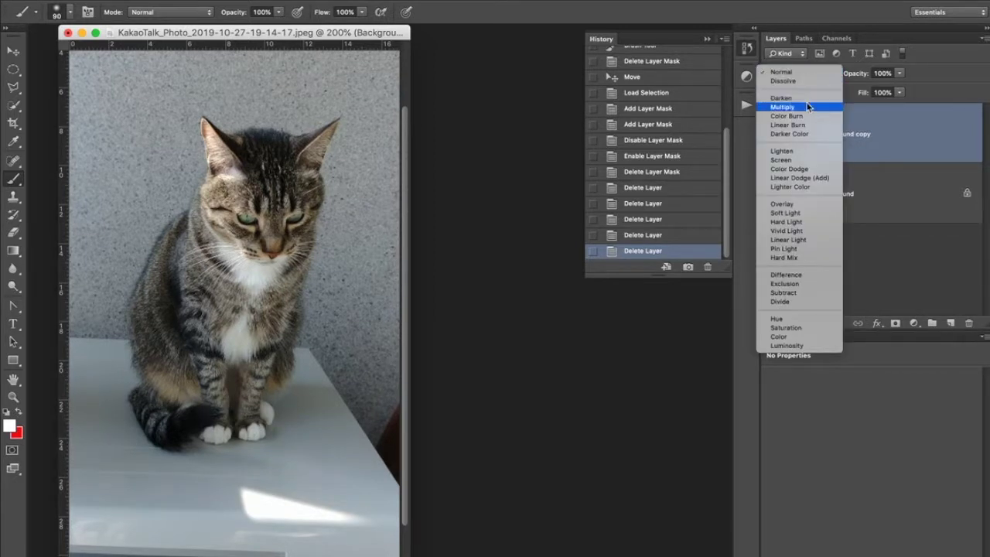
{"action": "left_click", "coordinate": [807, 107]}
{"action": "scroll", "coordinate": [808, 74], "scroll_direction": "down", "scroll_amount": 1}
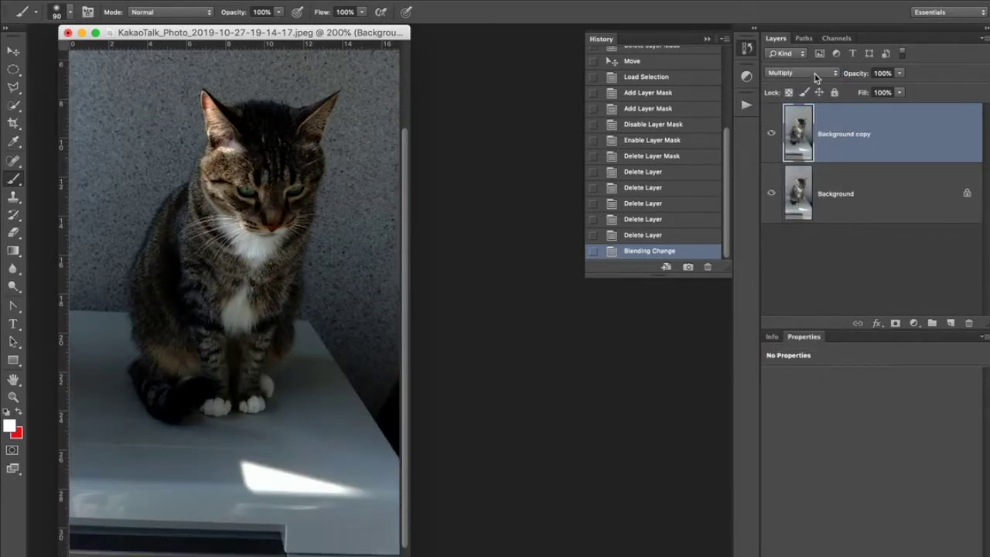
Step: Try the Darker Color, Color Dodge and Vivid Light blend modes on the Background copy layer
{"action": "left_click", "coordinate": [810, 74]}
{"action": "left_click", "coordinate": [811, 97]}
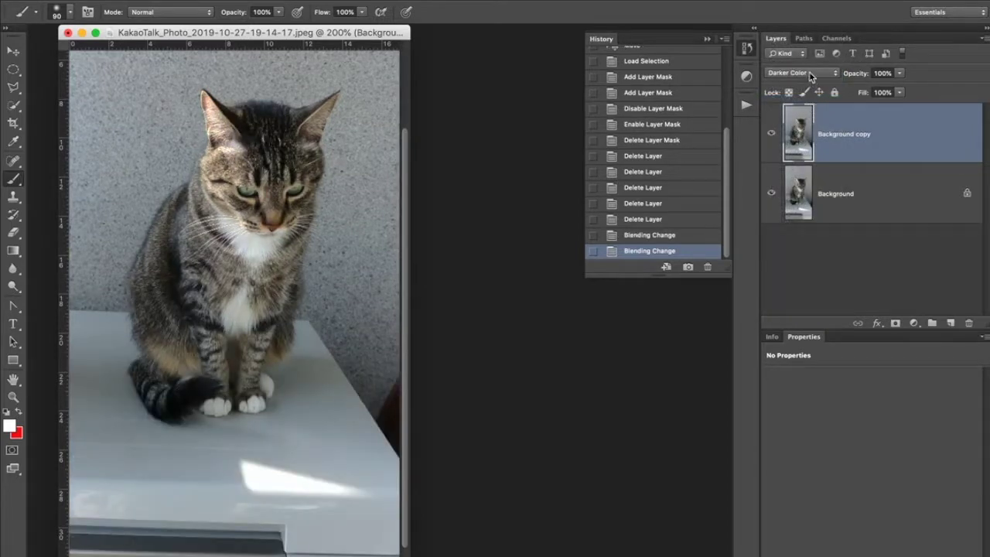
{"action": "left_click", "coordinate": [810, 73]}
{"action": "left_click", "coordinate": [806, 103]}
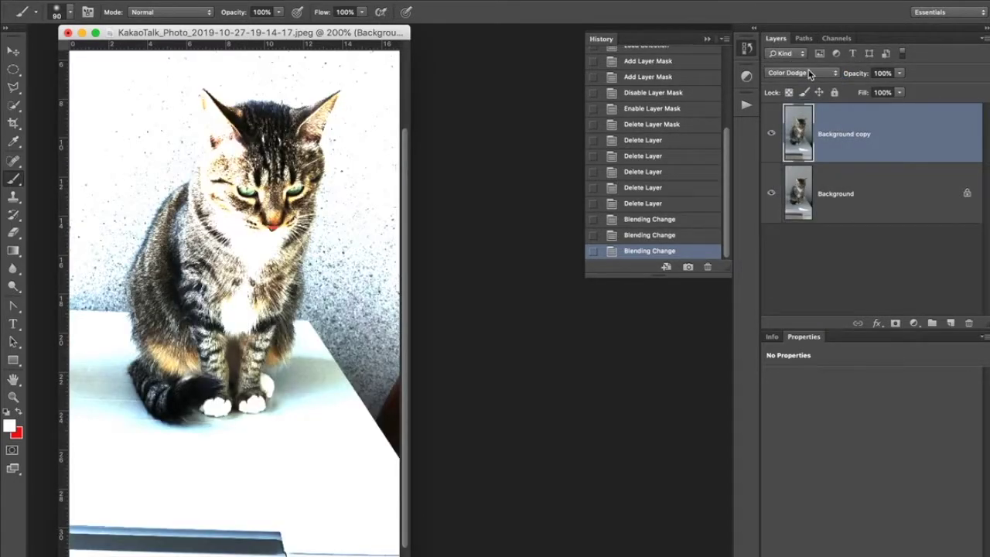
{"action": "left_click", "coordinate": [809, 73]}
{"action": "left_click", "coordinate": [807, 130]}
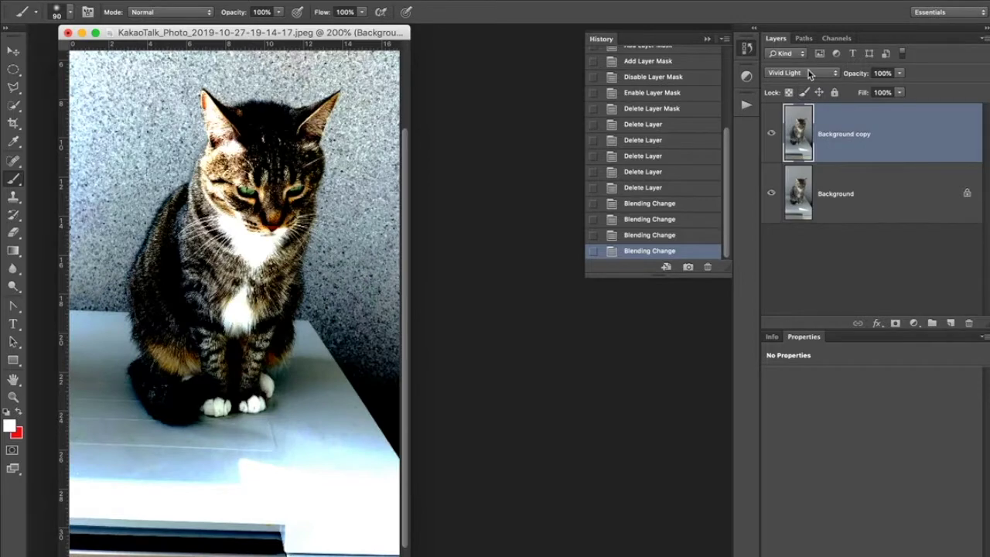
Step: Try the Difference, Hue, Subtract and Pin Light blend modes on the Background copy layer
{"action": "left_click", "coordinate": [808, 72]}
{"action": "left_click", "coordinate": [809, 118]}
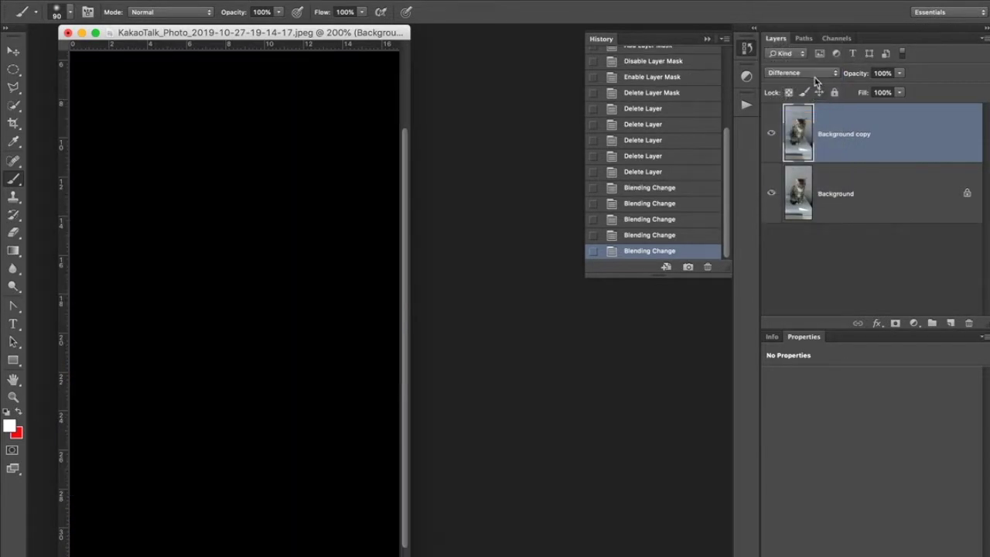
{"action": "left_click", "coordinate": [811, 73]}
{"action": "left_click", "coordinate": [811, 115]}
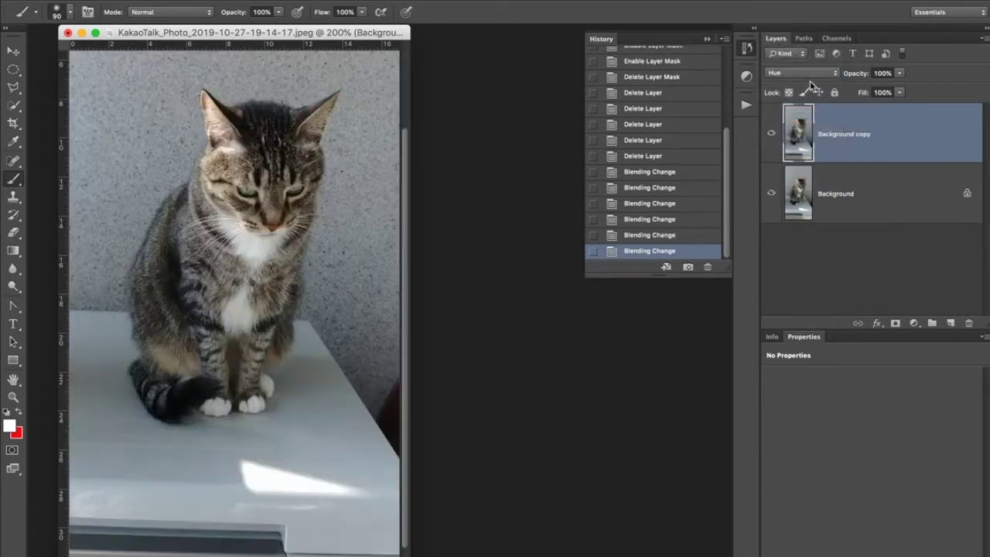
{"action": "left_click", "coordinate": [817, 72]}
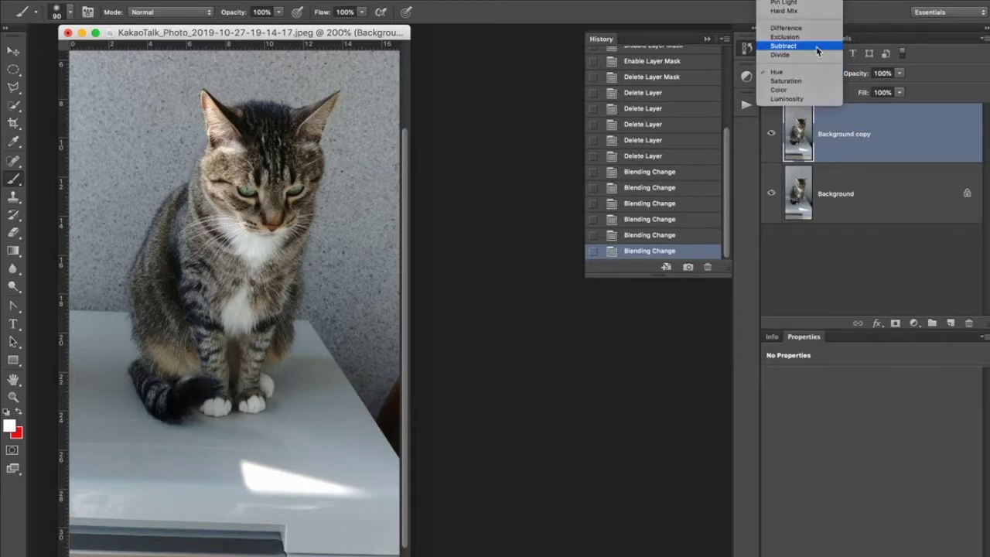
{"action": "left_click", "coordinate": [817, 49]}
{"action": "left_click", "coordinate": [810, 72]}
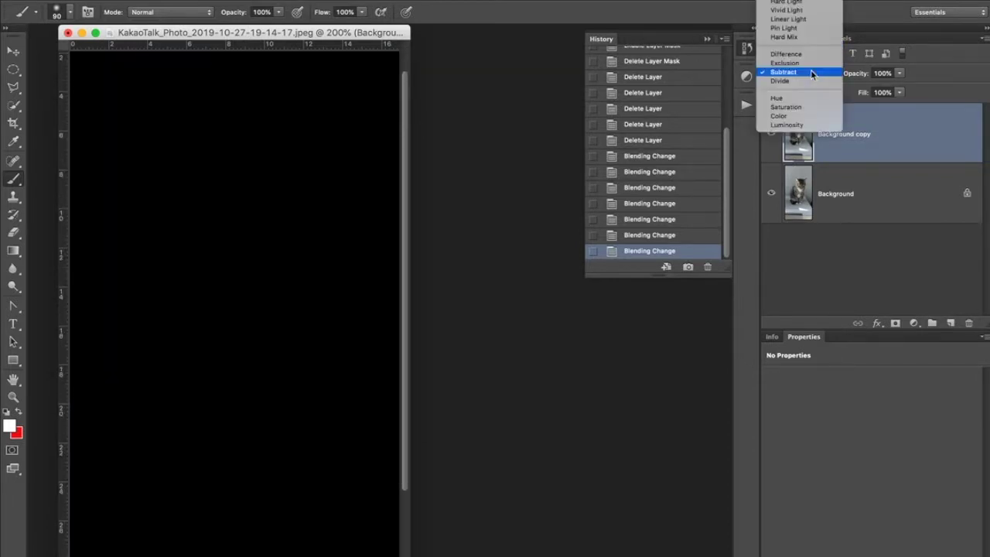
{"action": "left_click", "coordinate": [811, 32]}
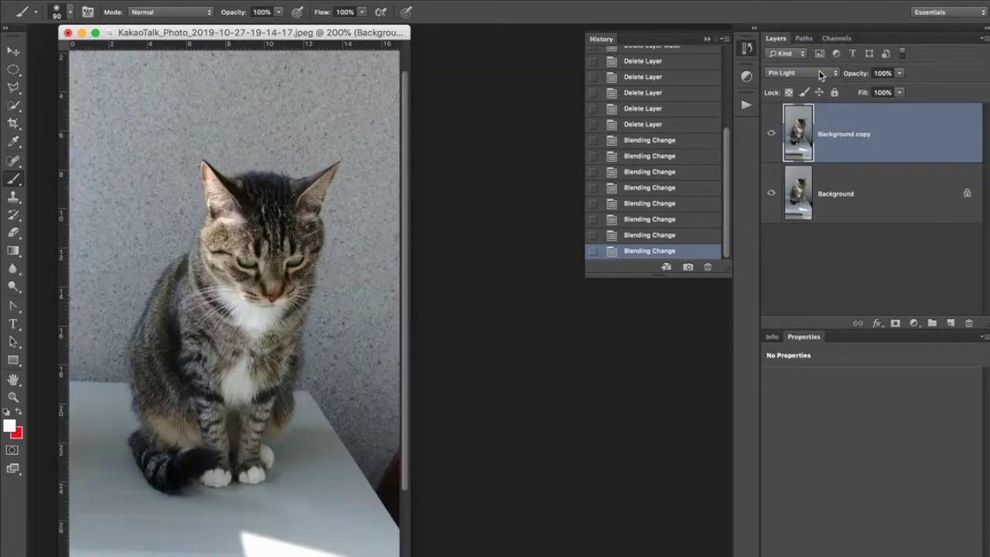
Step: Try the Screen, Lighter Color and Soft Light blend modes on the Background copy layer
{"action": "scroll", "coordinate": [819, 72], "scroll_direction": "up", "scroll_amount": 2}
{"action": "left_click", "coordinate": [835, 77]}
{"action": "left_click", "coordinate": [838, 79]}
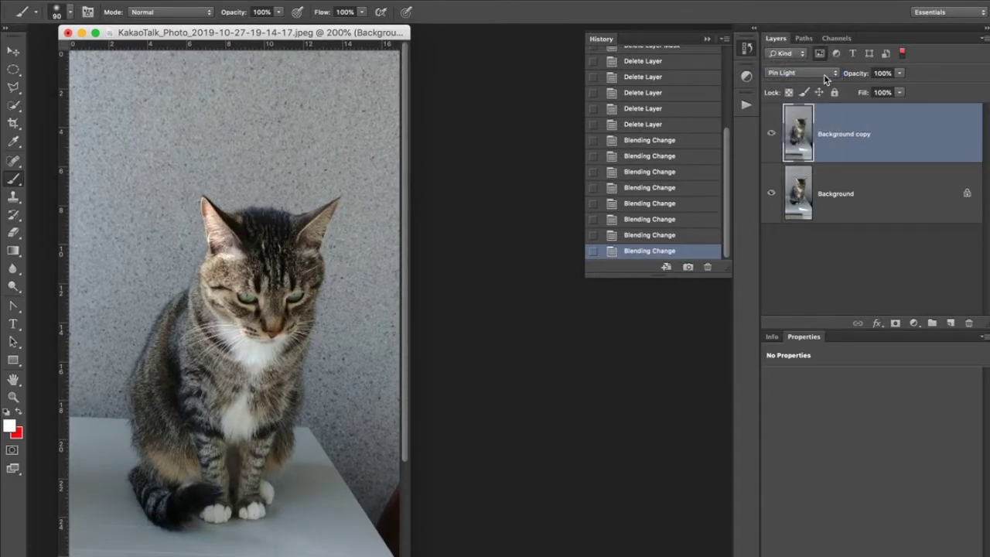
{"action": "left_click", "coordinate": [819, 74]}
{"action": "scroll", "coordinate": [818, 74], "scroll_direction": "up", "scroll_amount": 4}
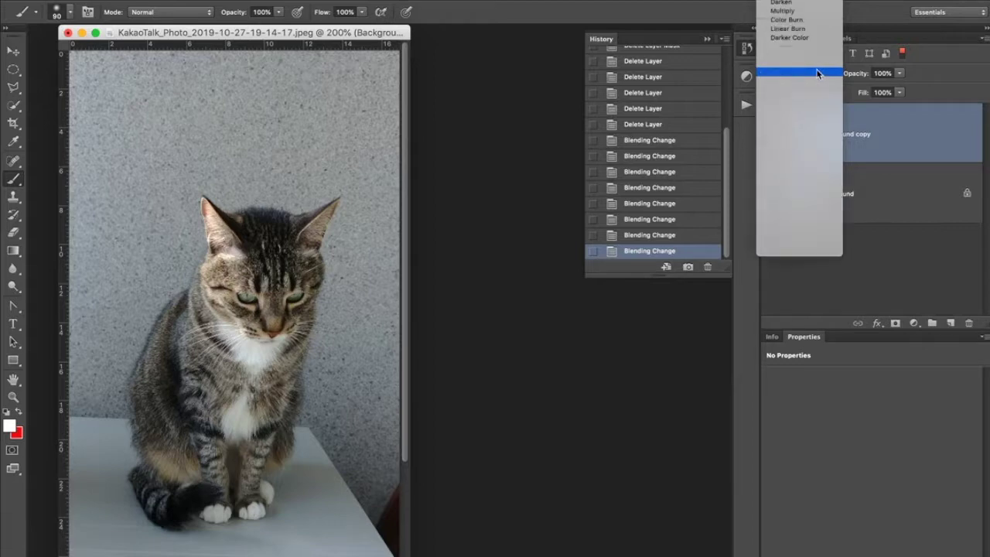
{"action": "left_click", "coordinate": [817, 73]}
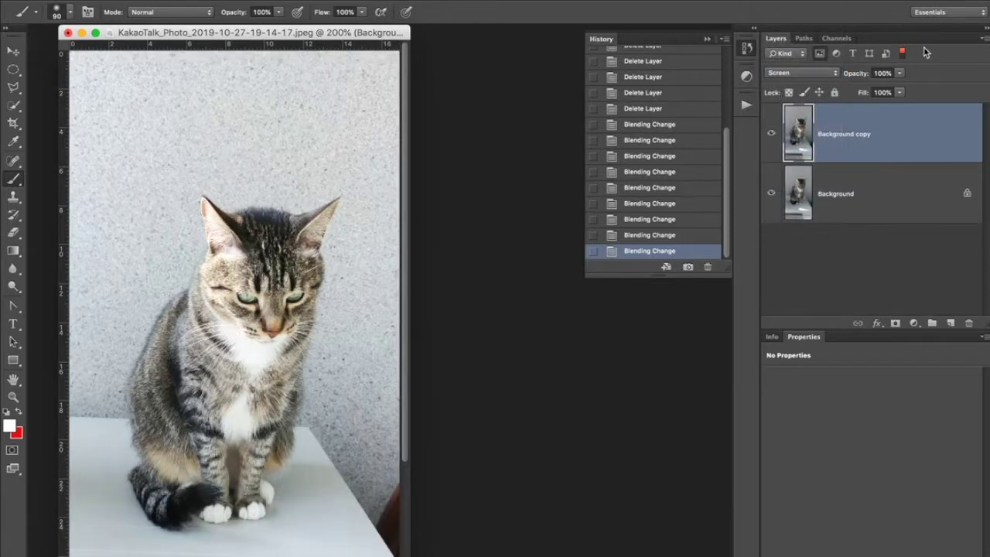
{"action": "left_click", "coordinate": [835, 78]}
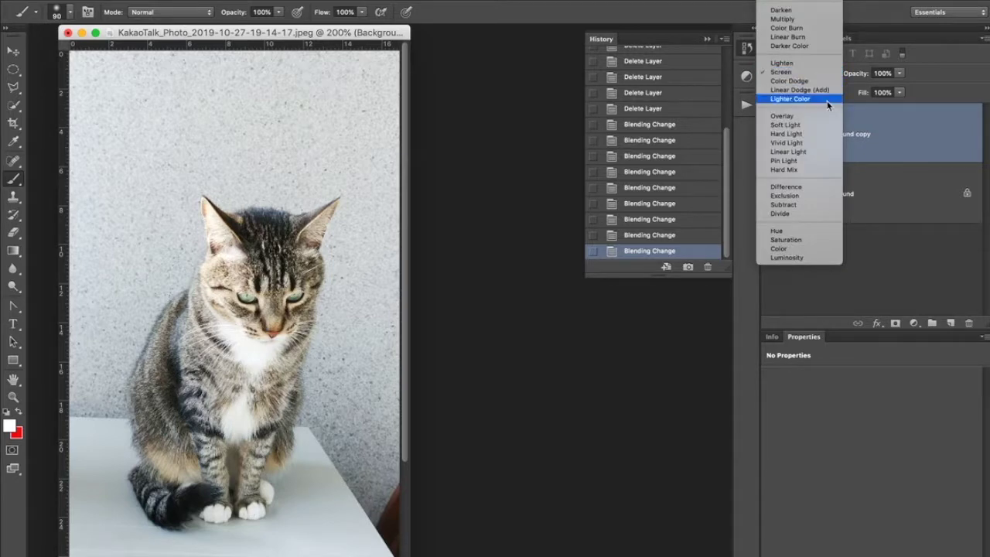
{"action": "left_click", "coordinate": [827, 100]}
{"action": "left_click", "coordinate": [824, 73]}
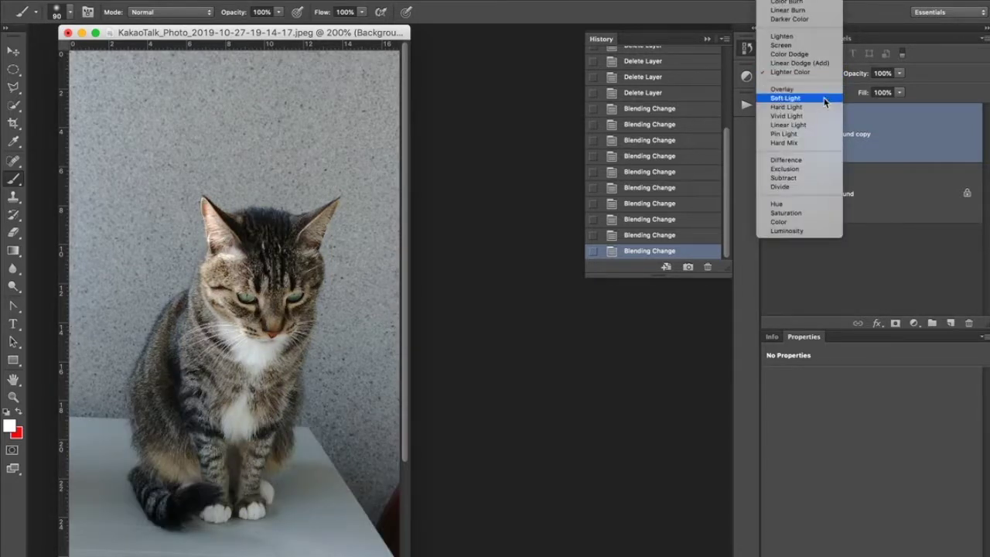
{"action": "left_click", "coordinate": [827, 98]}
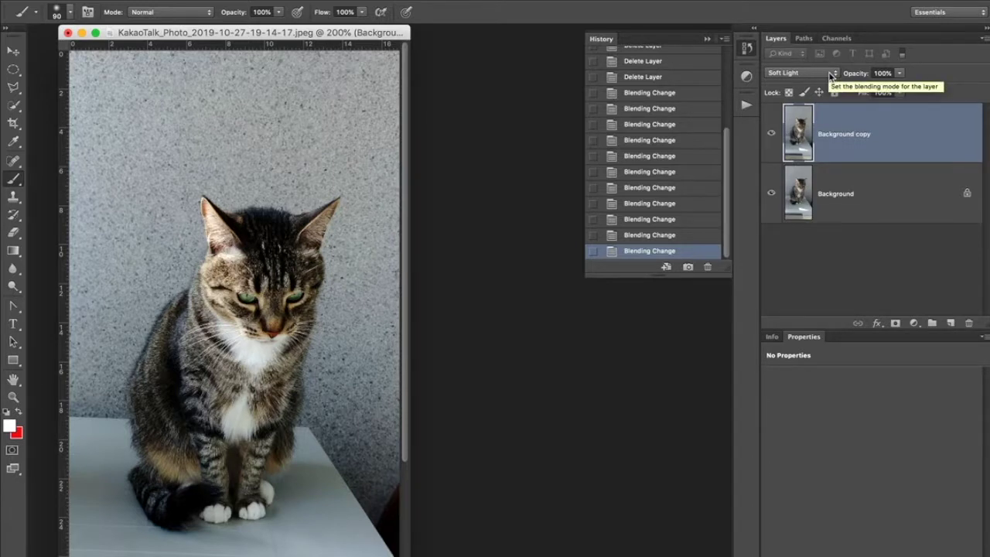
Step: Reset the Background copy layer's blend mode to Normal and change it to Hard Light
{"action": "left_click", "coordinate": [830, 73]}
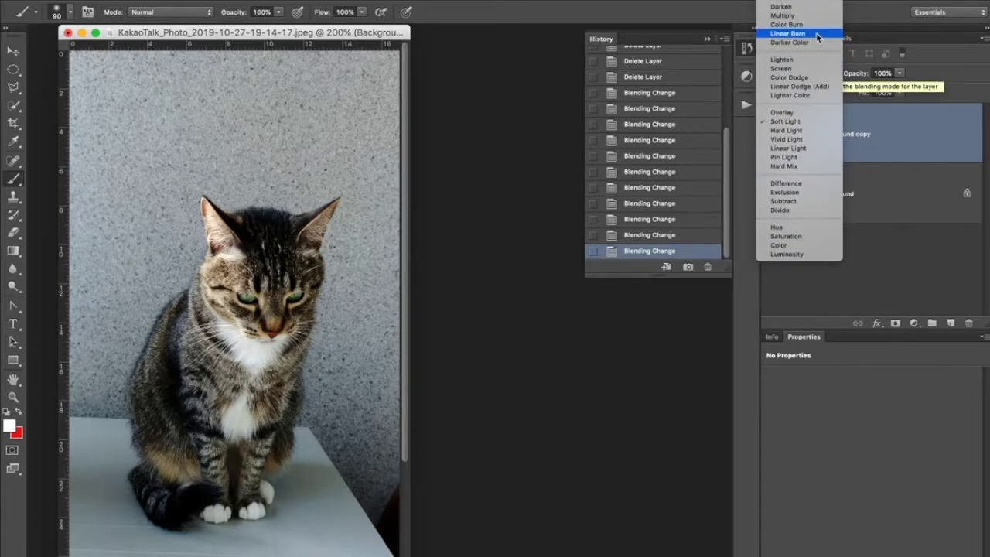
{"action": "key", "text": "shift+alt+n"}
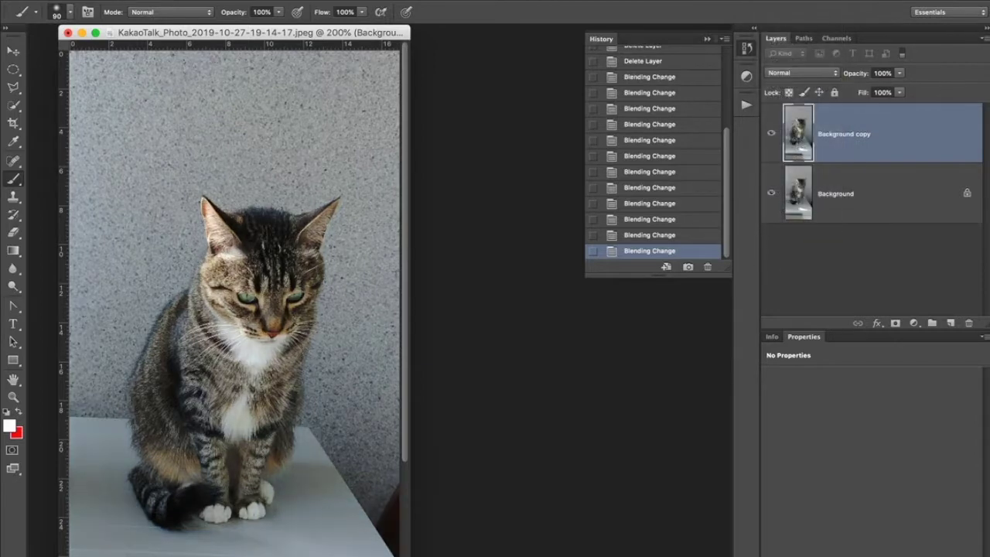
{"action": "left_click", "coordinate": [808, 71]}
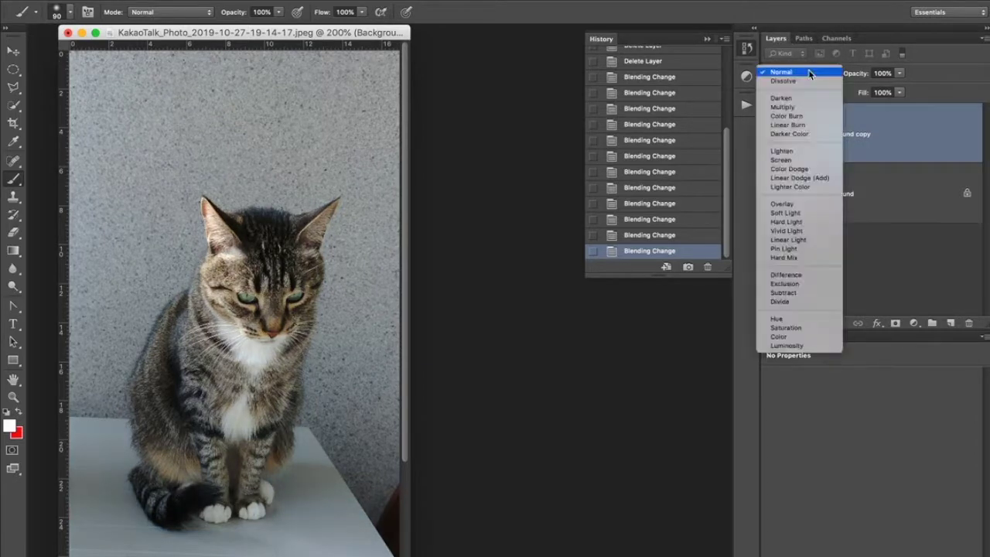
{"action": "left_click", "coordinate": [806, 222]}
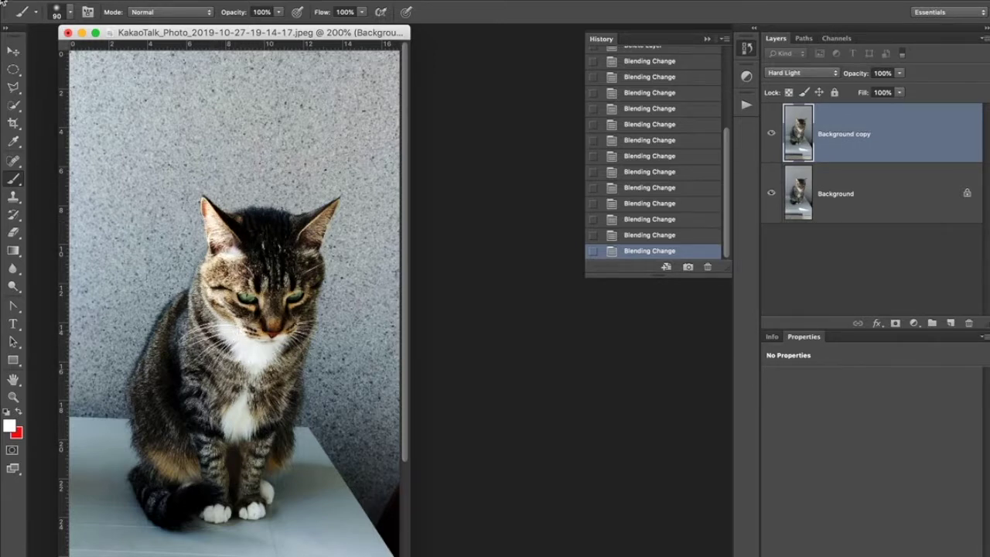
Step: Make a Quick Selection over part of the cat's flank and clear it again
{"action": "left_click", "coordinate": [12, 104]}
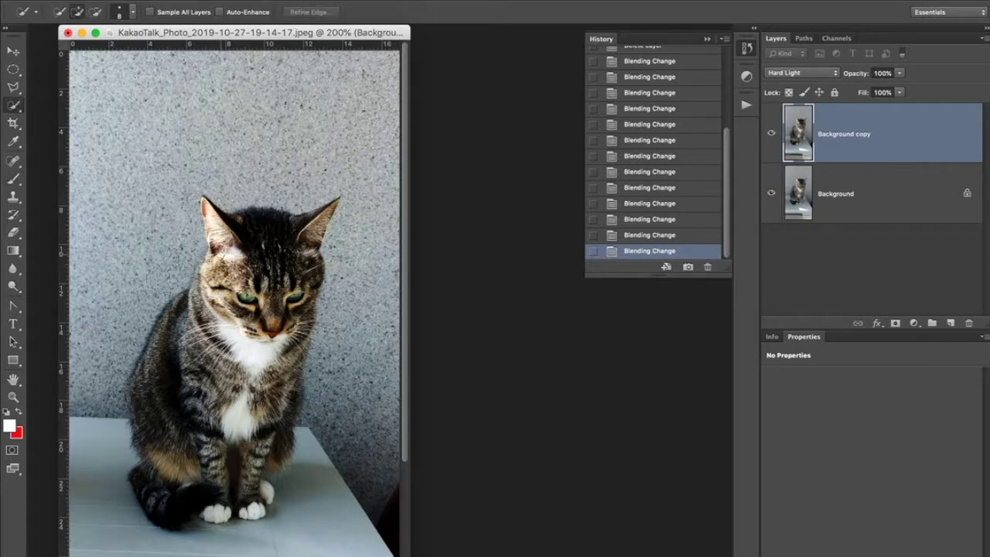
{"action": "left_click_drag", "start_coordinate": [173, 352], "coordinate": [176, 426]}
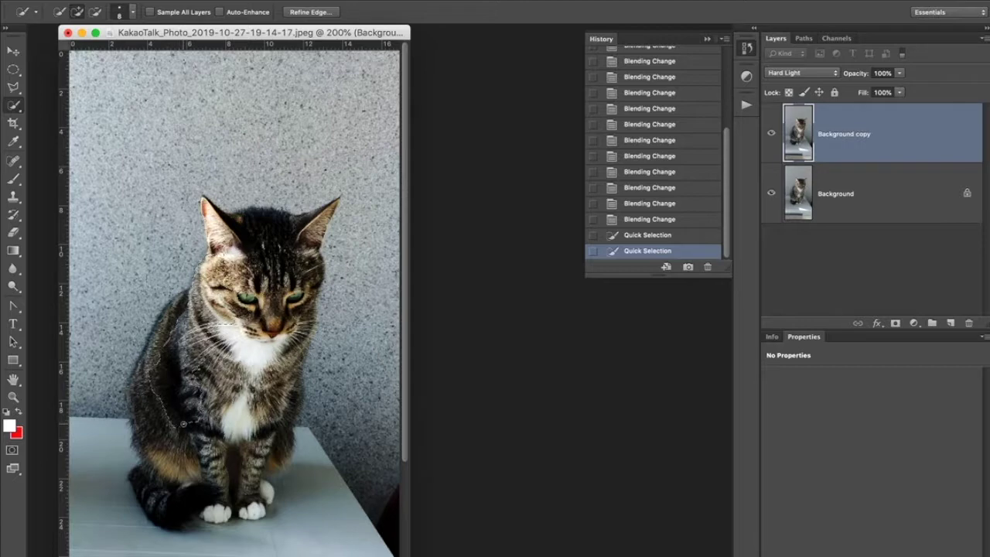
{"action": "key", "text": "super+d"}
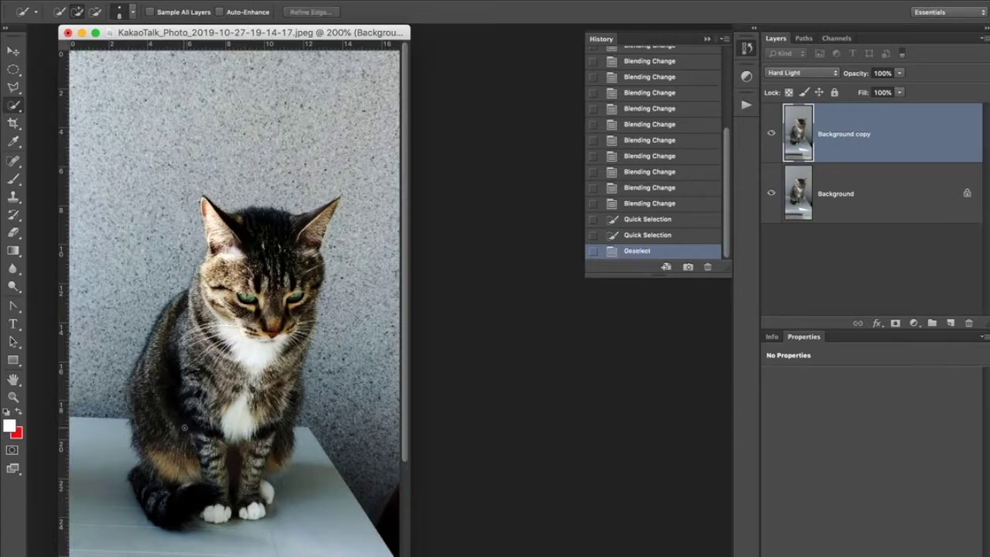
Step: Reset the Background copy layer's blend mode to Normal and merge it down into the Background layer
{"action": "left_click", "coordinate": [807, 74]}
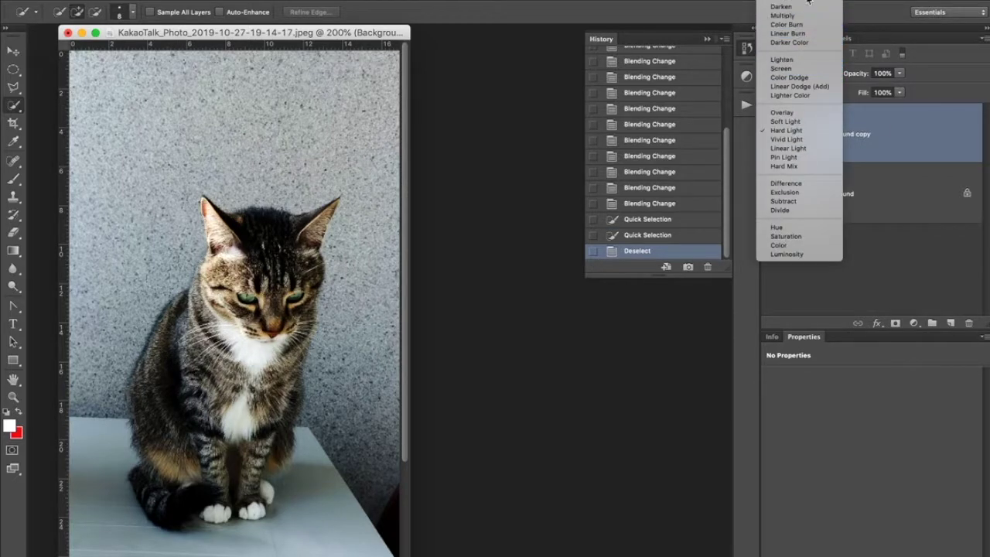
{"action": "left_click", "coordinate": [781, 6]}
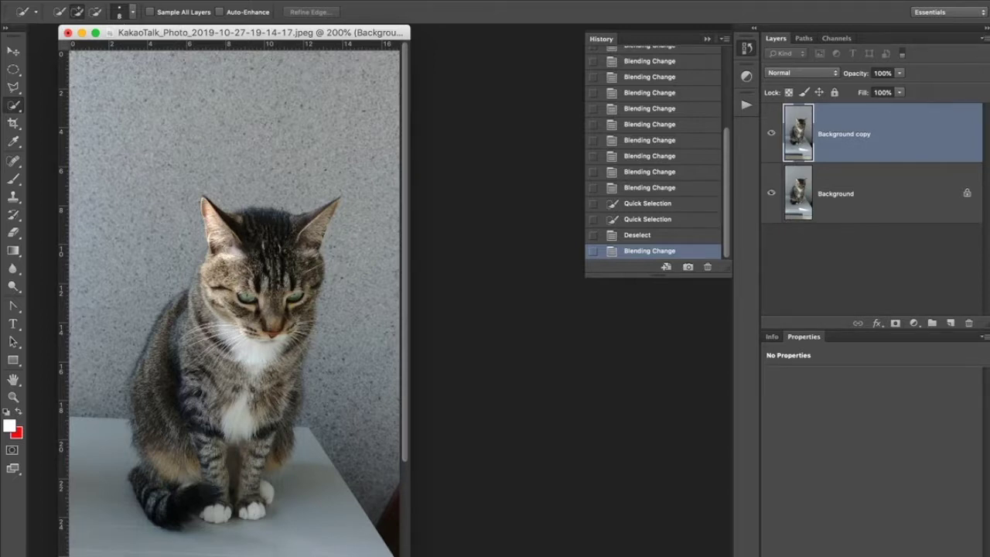
{"action": "left_click", "coordinate": [205, 0]}
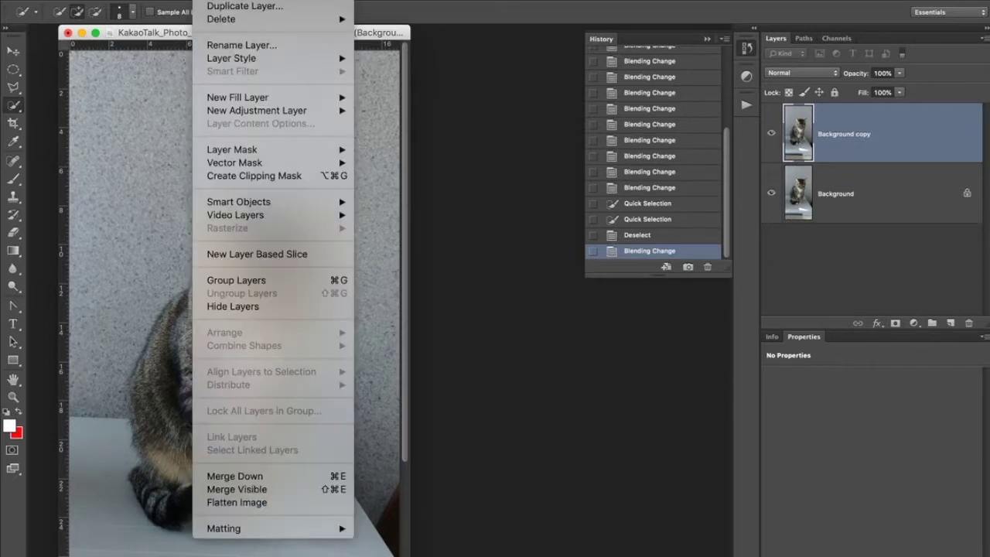
{"action": "left_click", "coordinate": [287, 479]}
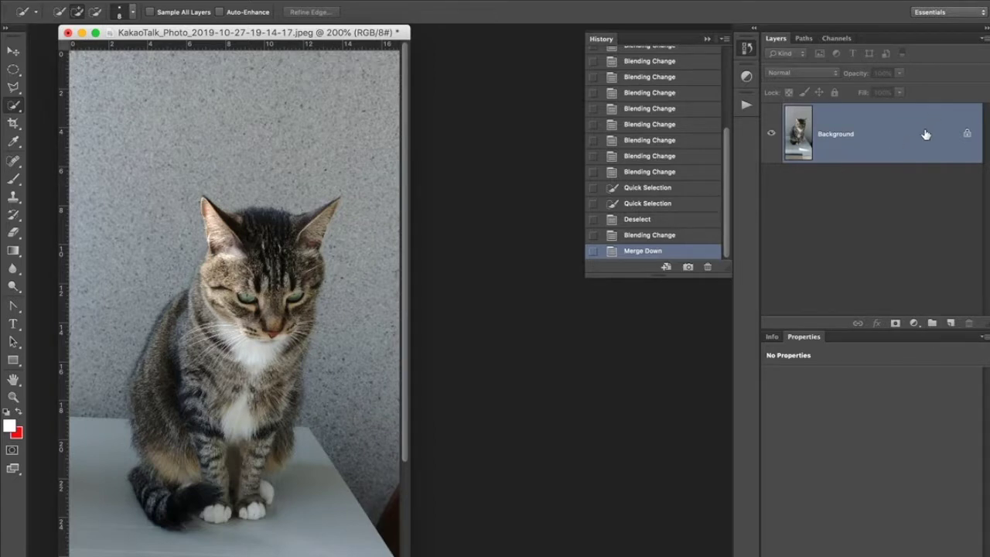
Step: Convert the locked Background into a regular layer with the default name and duplicate it twice
{"action": "double_click", "coordinate": [806, 122]}
{"action": "left_click", "coordinate": [621, 290]}
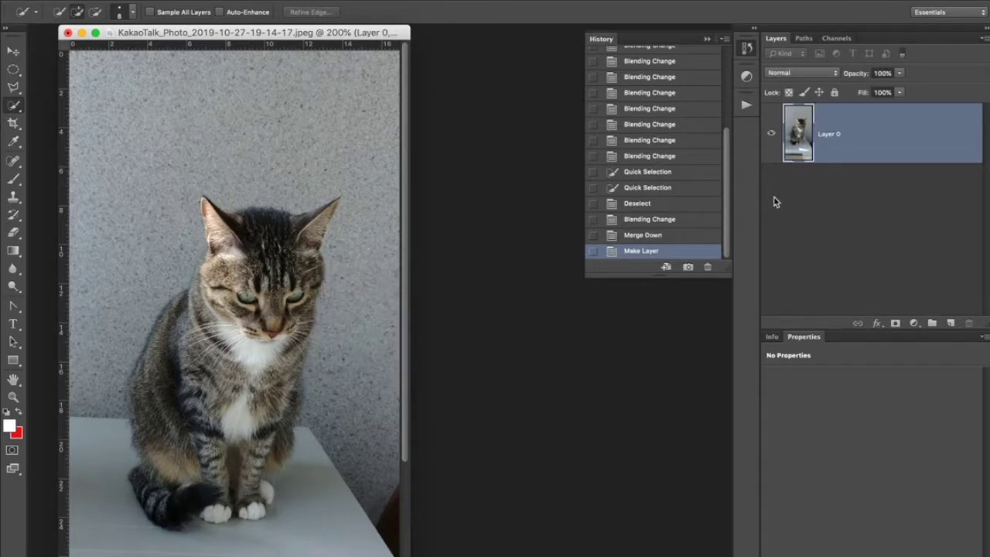
{"action": "left_click_drag", "start_coordinate": [898, 155], "coordinate": [951, 323]}
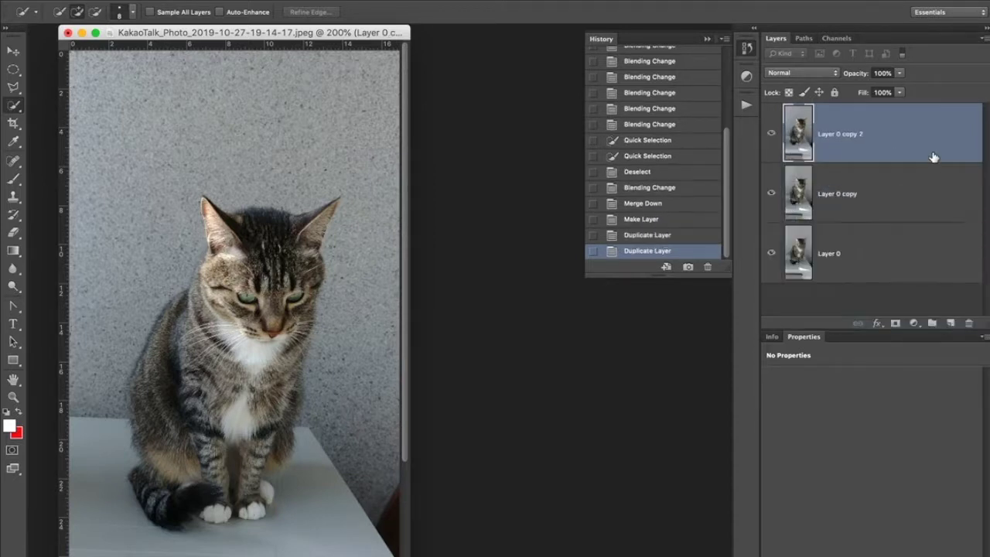
Step: Flatten the image so all three cat layers combine into a single Background
{"action": "left_click", "coordinate": [983, 38]}
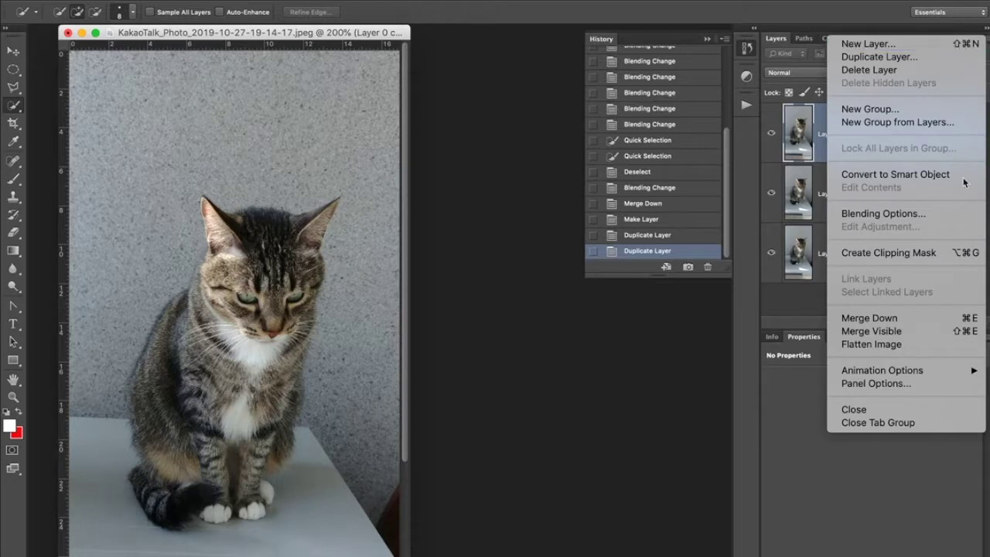
{"action": "left_click", "coordinate": [933, 346]}
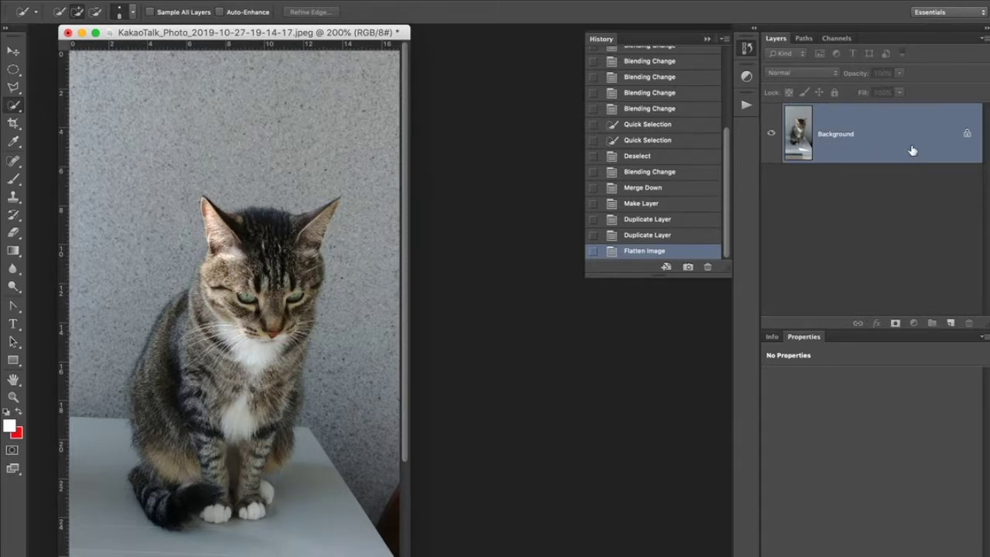
{"action": "left_click", "coordinate": [982, 47]}
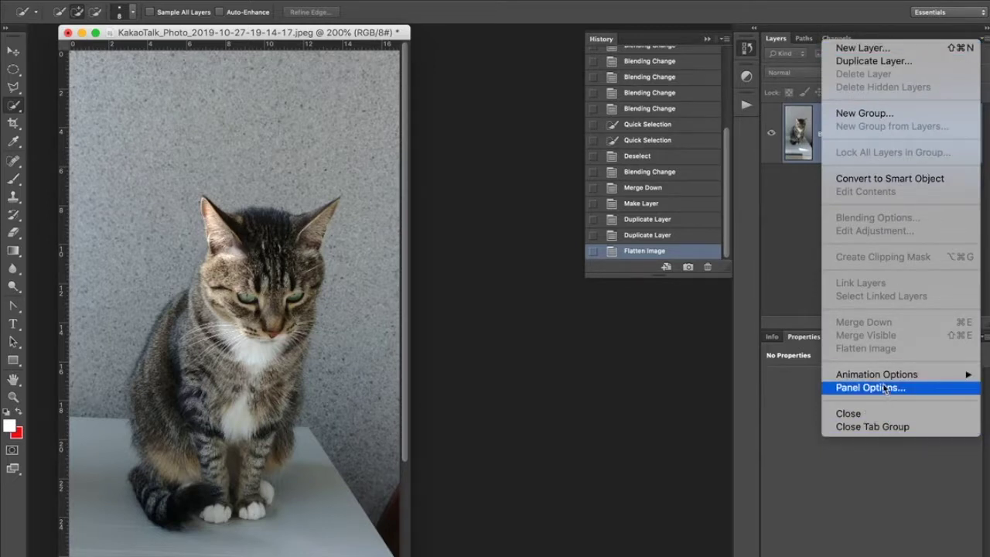
{"action": "left_click", "coordinate": [779, 291]}
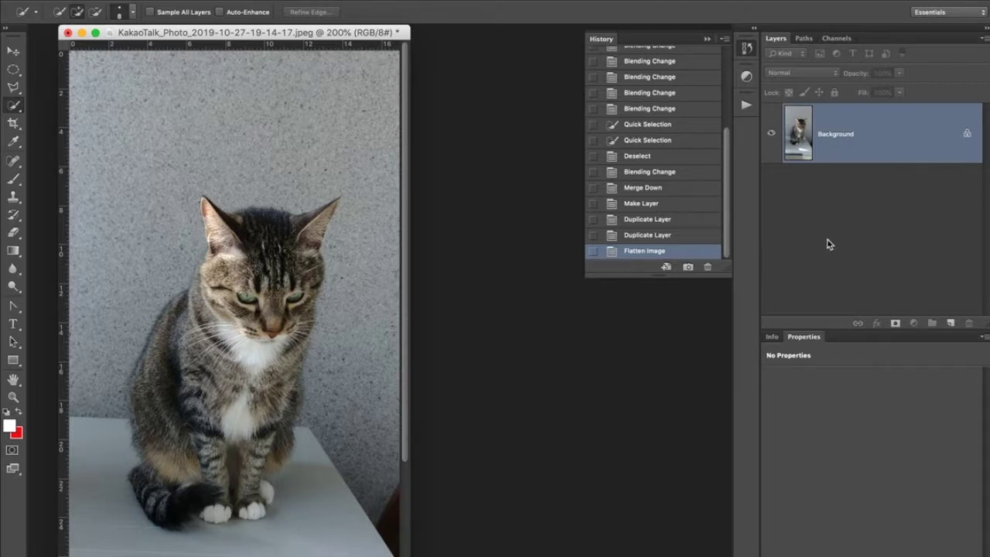
Step: Step back in the history to the earliest Blending Change state, and return to the Flatten Image state
{"action": "left_click", "coordinate": [663, 107]}
{"action": "scroll", "coordinate": [657, 178], "scroll_direction": "up", "scroll_amount": 3}
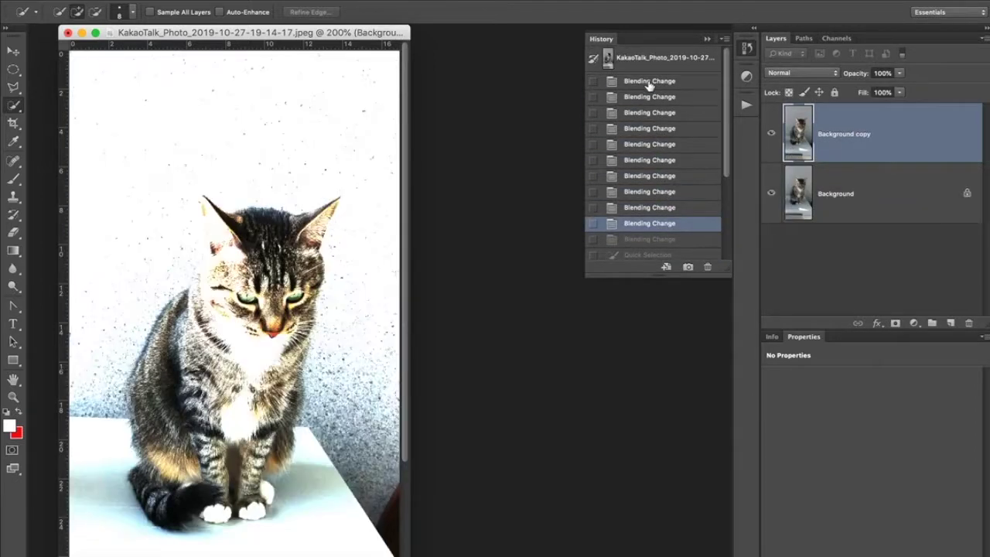
{"action": "left_click", "coordinate": [649, 83]}
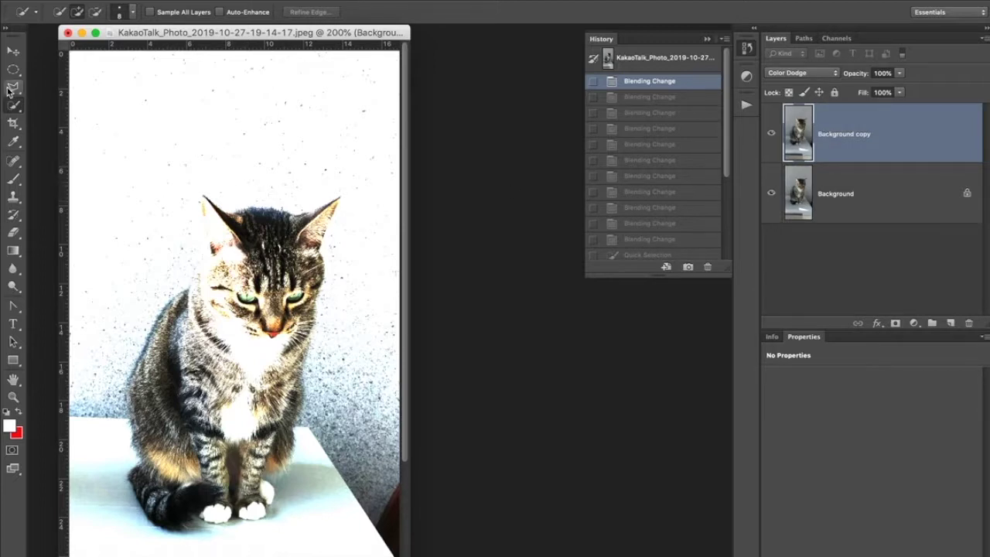
{"action": "scroll", "coordinate": [718, 133], "scroll_direction": "down", "scroll_amount": 5}
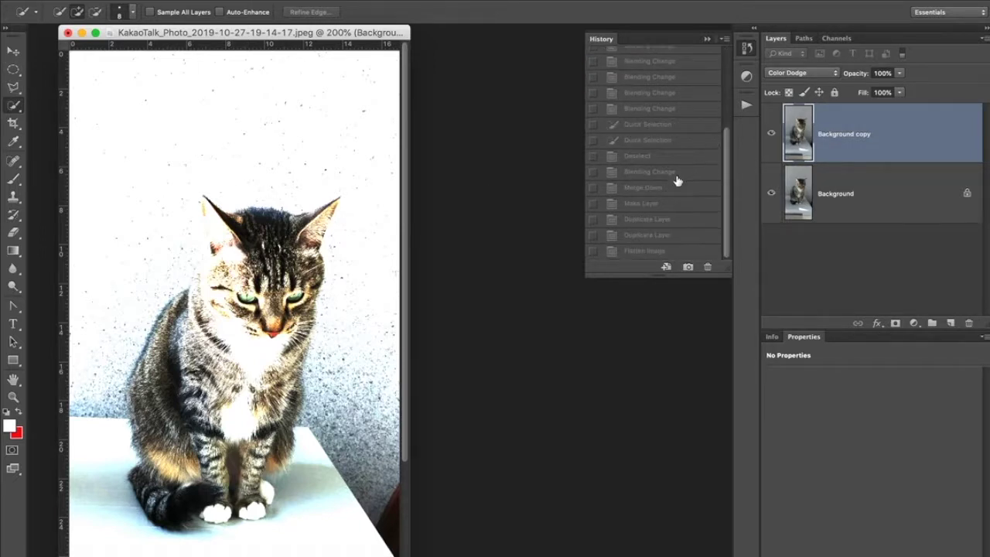
{"action": "left_click", "coordinate": [663, 251]}
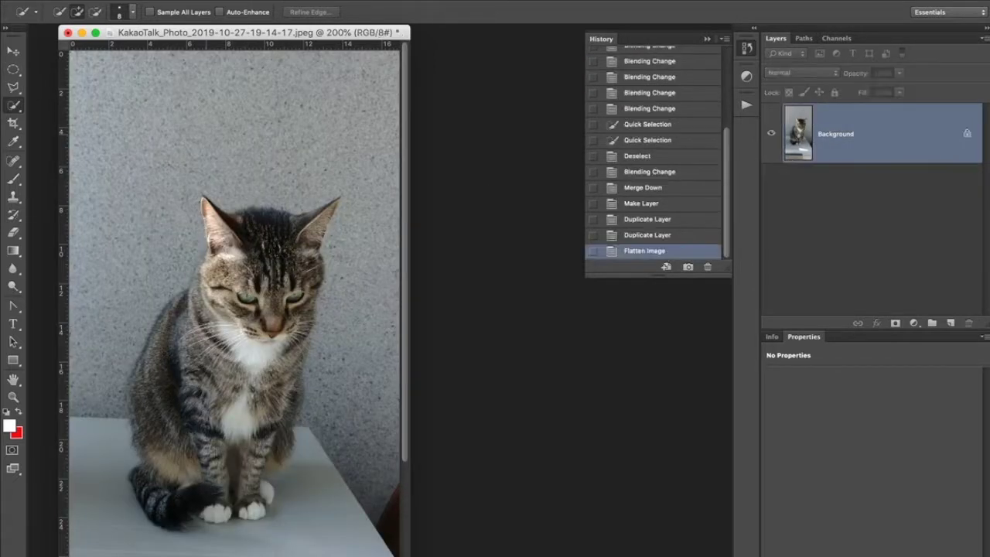
Step: Outline the cat's head and body with a Polygonal Lasso selection and copy that area to a new layer
{"action": "left_click", "coordinate": [13, 87]}
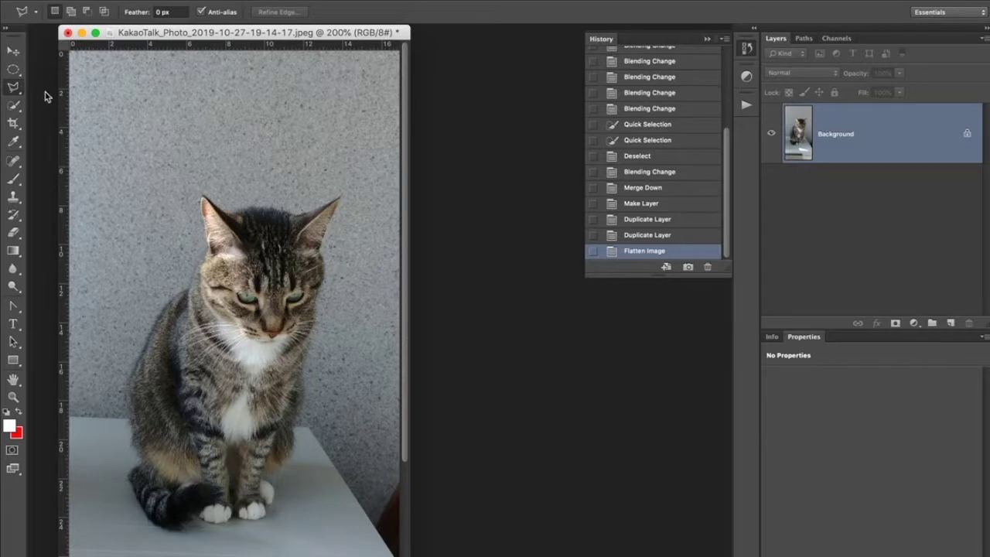
{"action": "left_click", "coordinate": [124, 464]}
{"action": "left_click", "coordinate": [293, 448]}
{"action": "left_click", "coordinate": [310, 414]}
{"action": "double_click", "coordinate": [379, 352]}
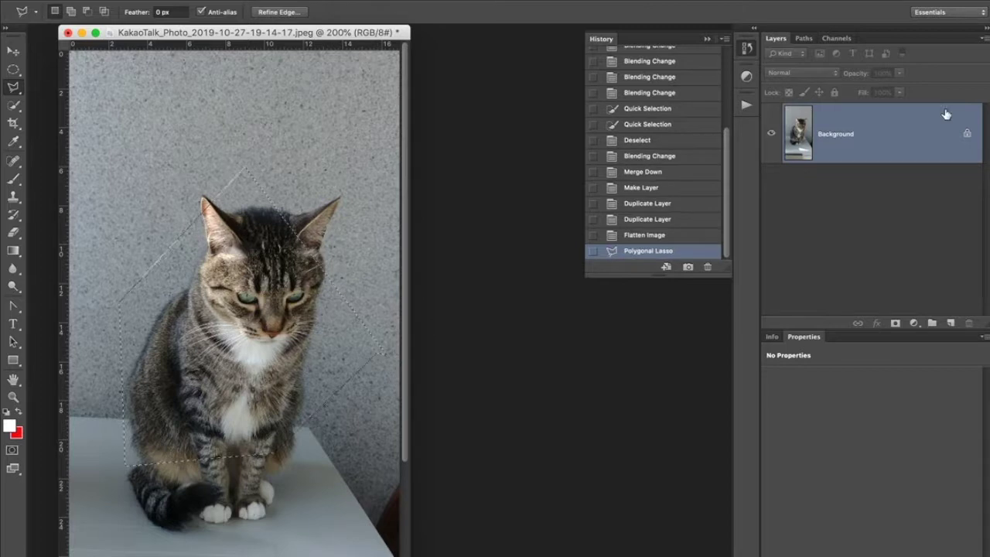
{"action": "key", "text": "ctrl+j"}
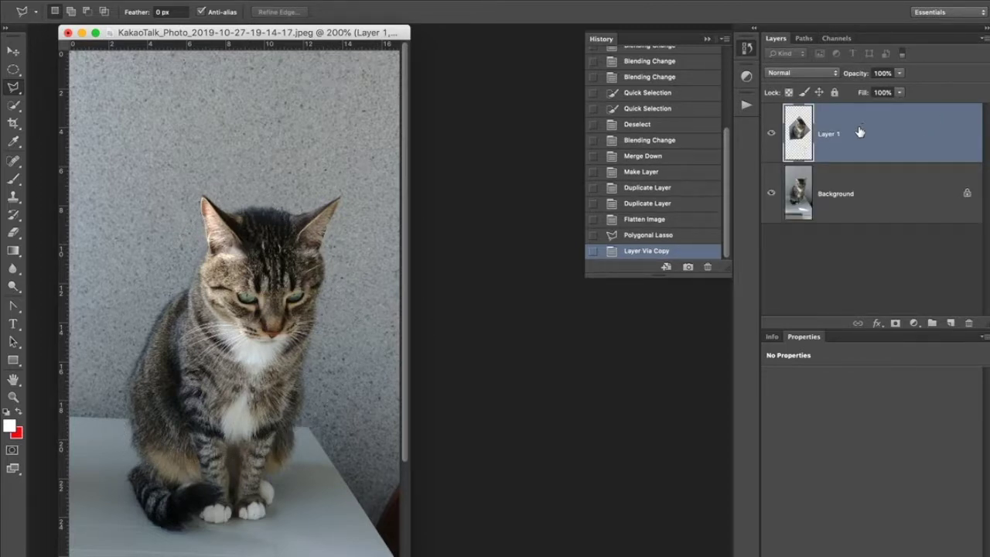
Step: Load Layer 1's outline as a selection, copy that area of the Background to another new layer, and deselect all layers
{"action": "left_click", "coordinate": [804, 150], "text": "super"}
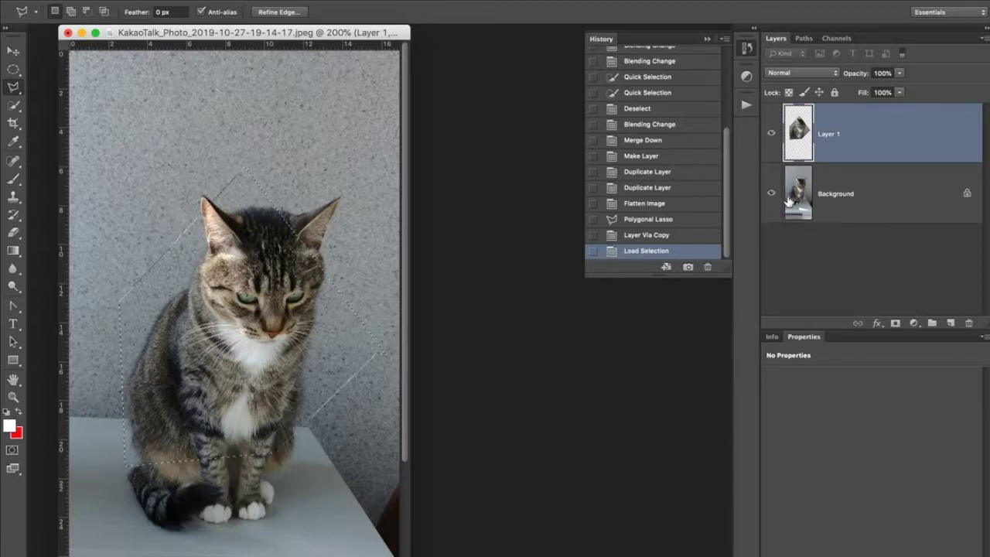
{"action": "left_click", "coordinate": [848, 200]}
{"action": "key", "text": "ctrl+j"}
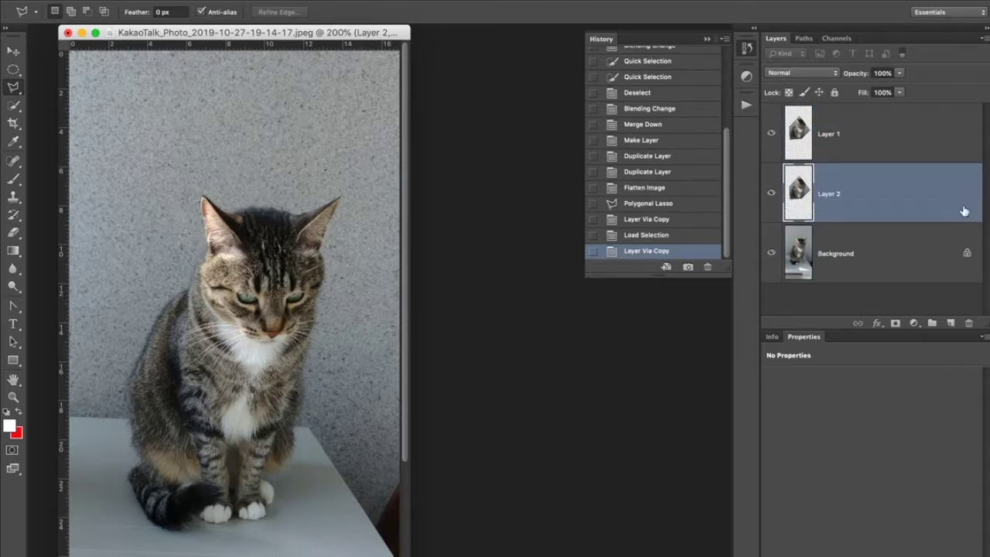
{"action": "left_click", "coordinate": [847, 293]}
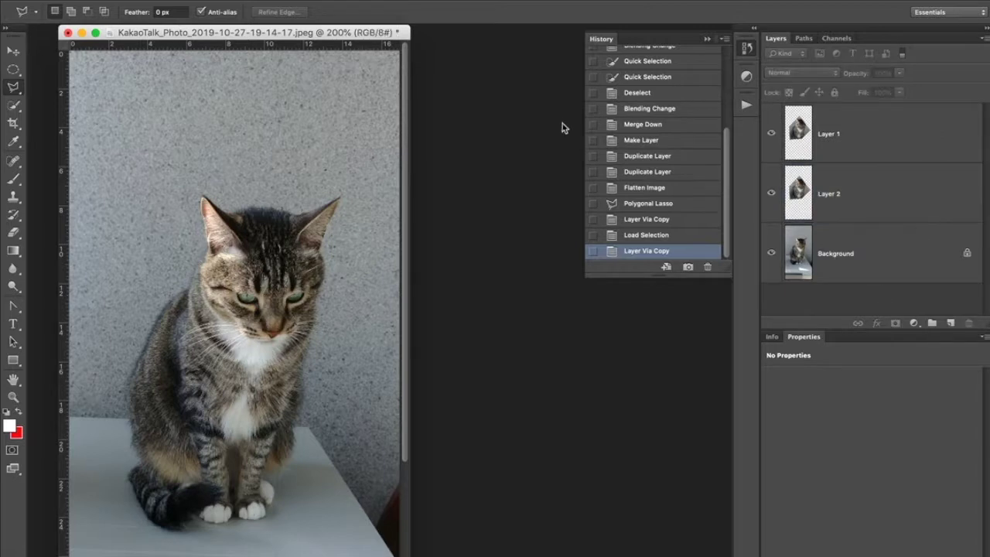